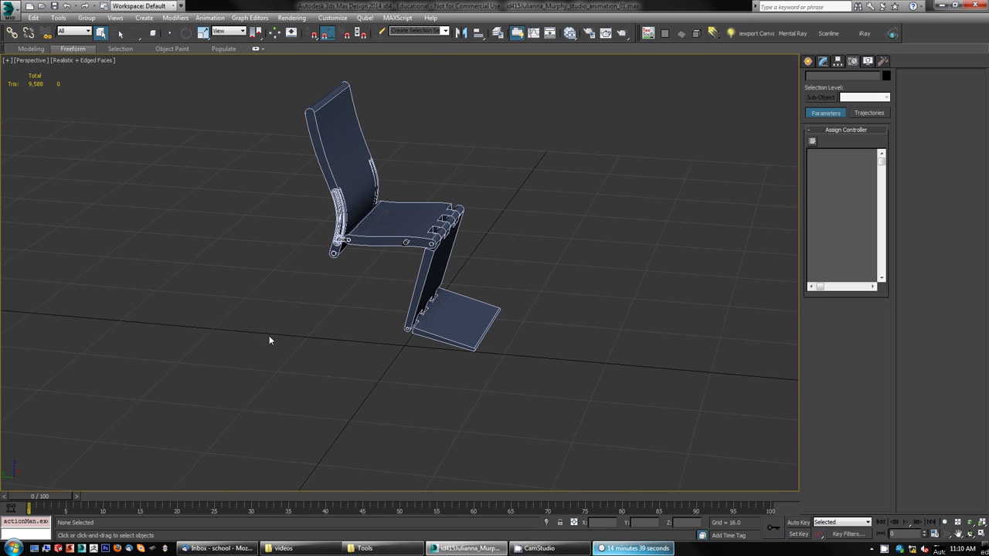
middle_drag(523, 278, 504, 265)
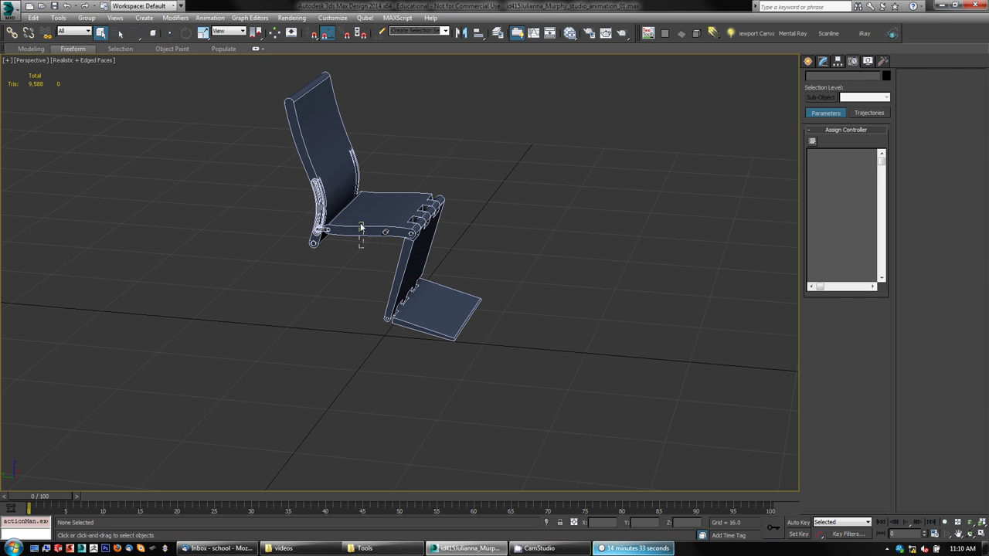
alt+middle_drag(565, 280, 559, 229)
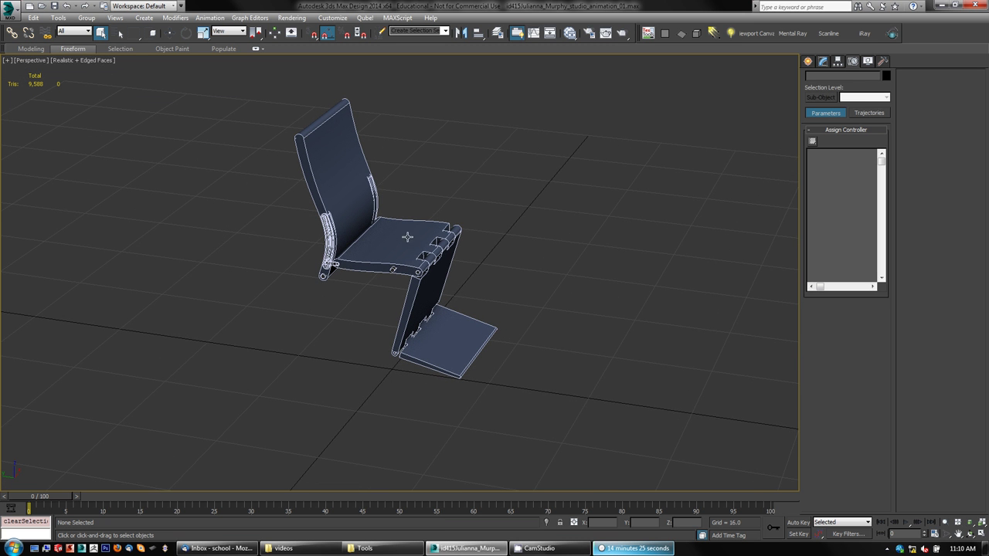
click(392, 264)
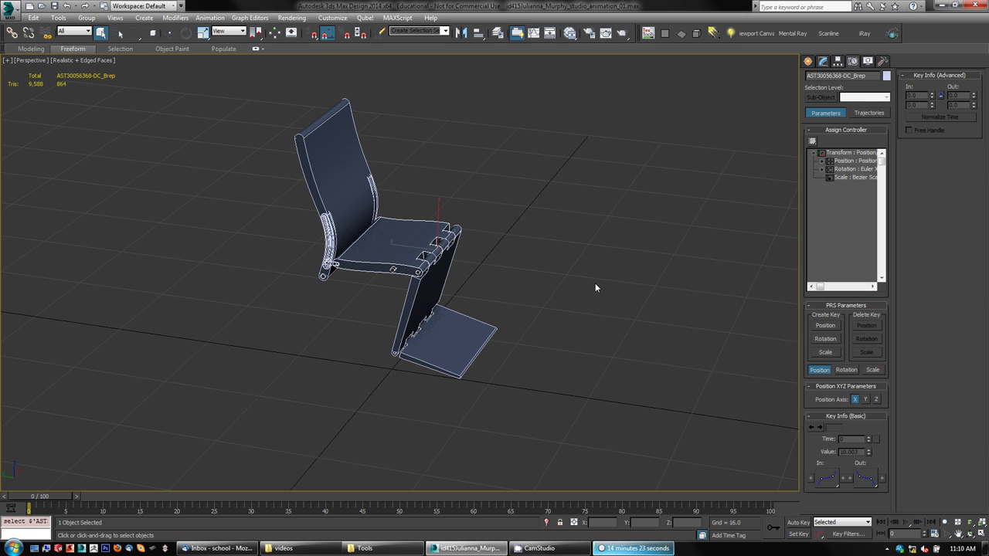
key(w)
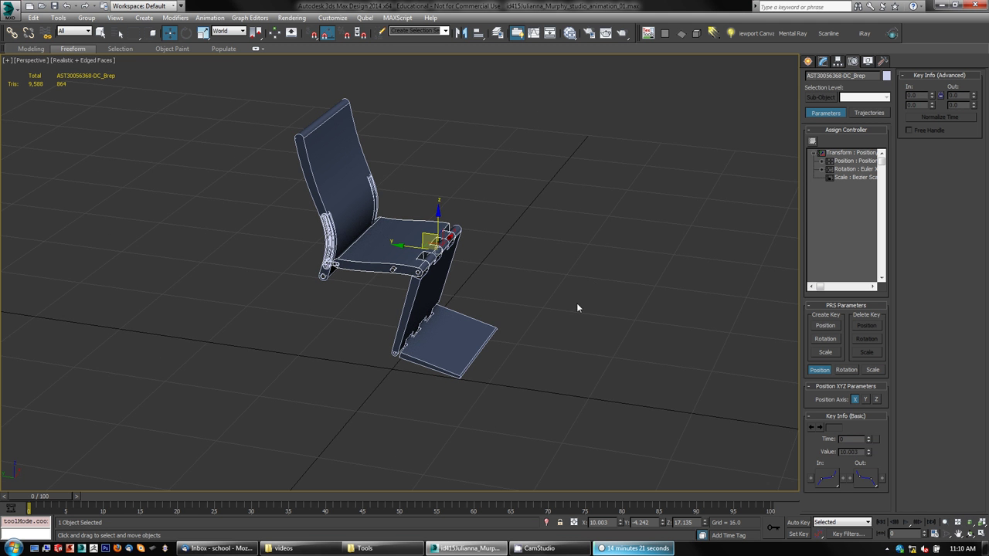
alt+middle_drag(495, 338, 587, 307)
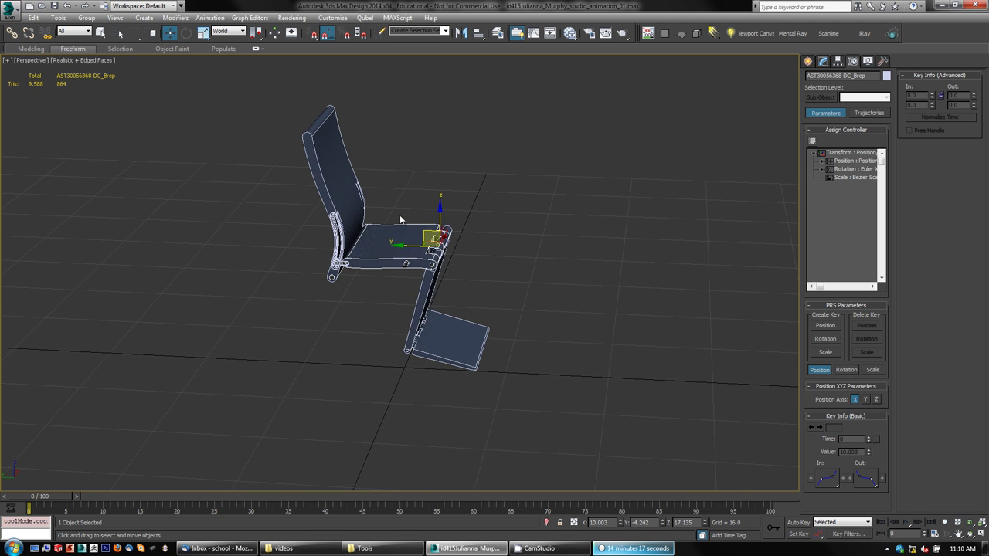
scroll(276, 238, up, 1)
scroll(367, 271, up, 3)
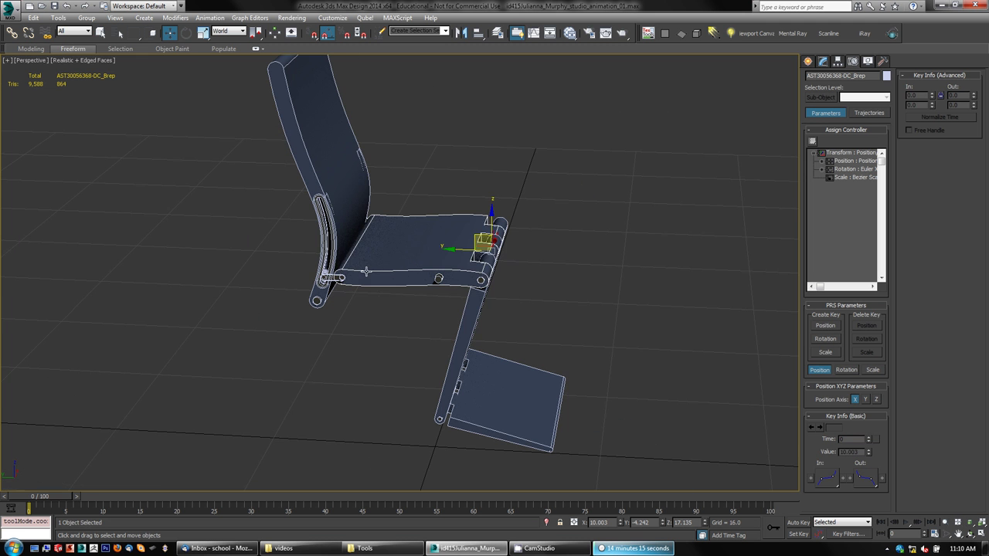
click(405, 305)
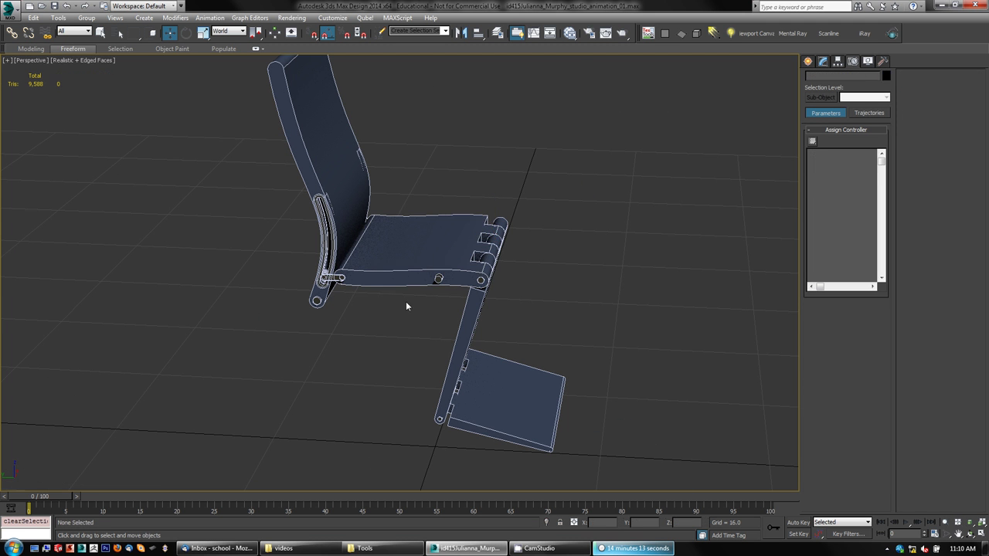
Try to move the chair seat in the perspective view and cancel each move
click(405, 273)
drag(490, 210, 338, 172)
right_click(337, 171)
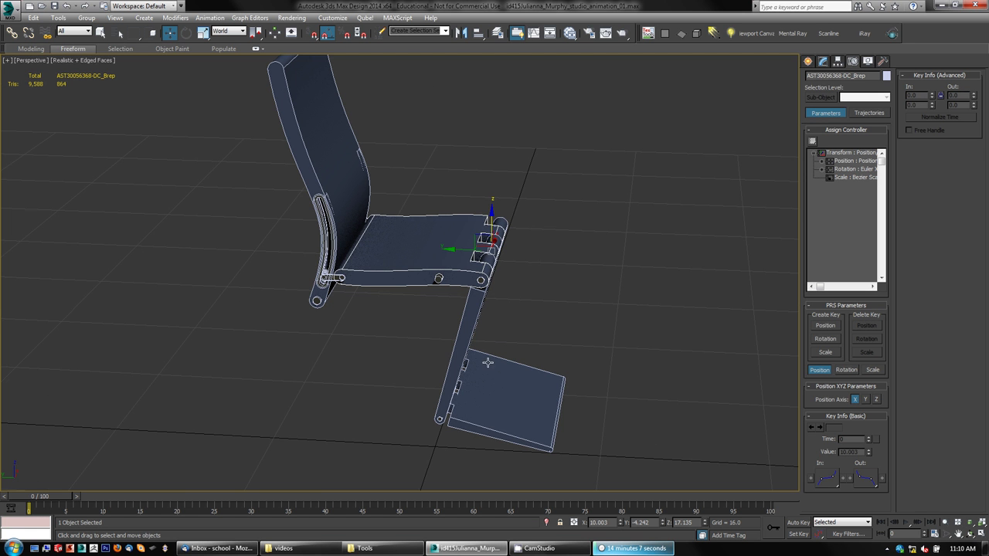
drag(491, 210, 494, 224)
right_click(495, 211)
Replace the chair backrest's path constraint with a Position XYZ controller
click(320, 144)
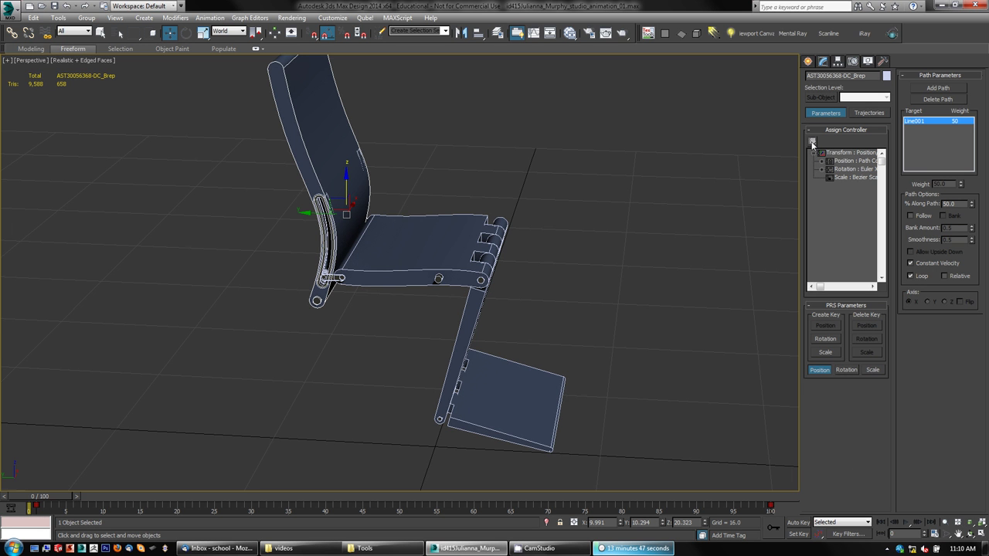
click(838, 162)
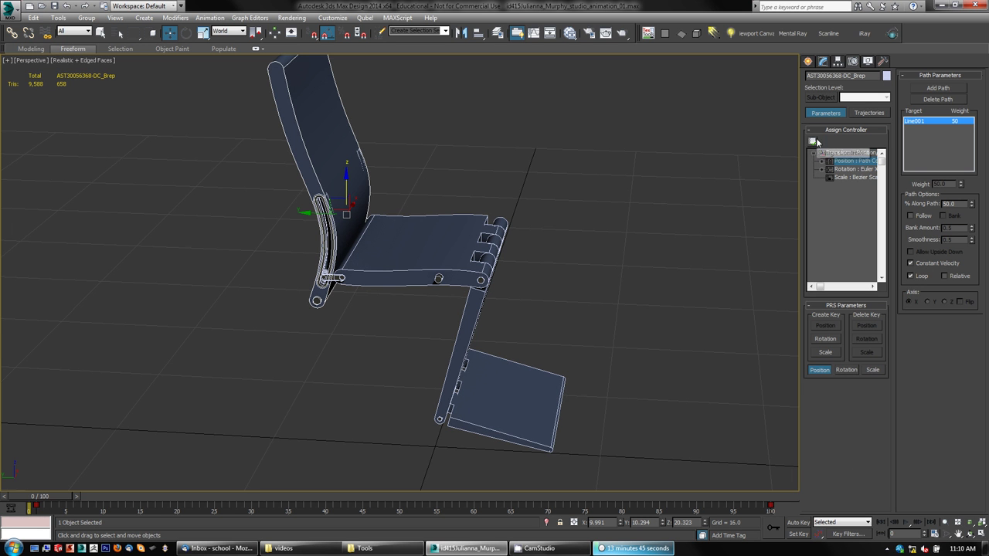
click(812, 142)
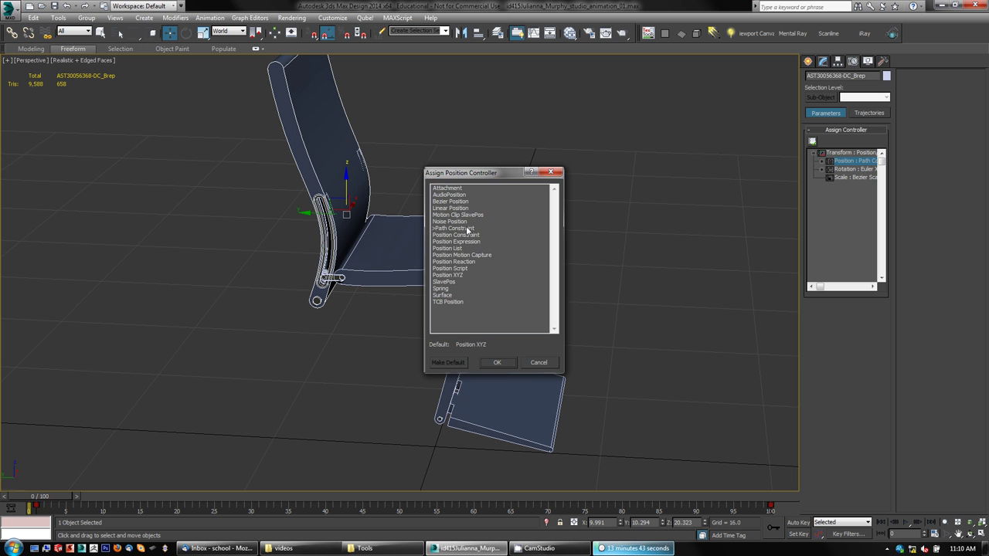
double_click(448, 276)
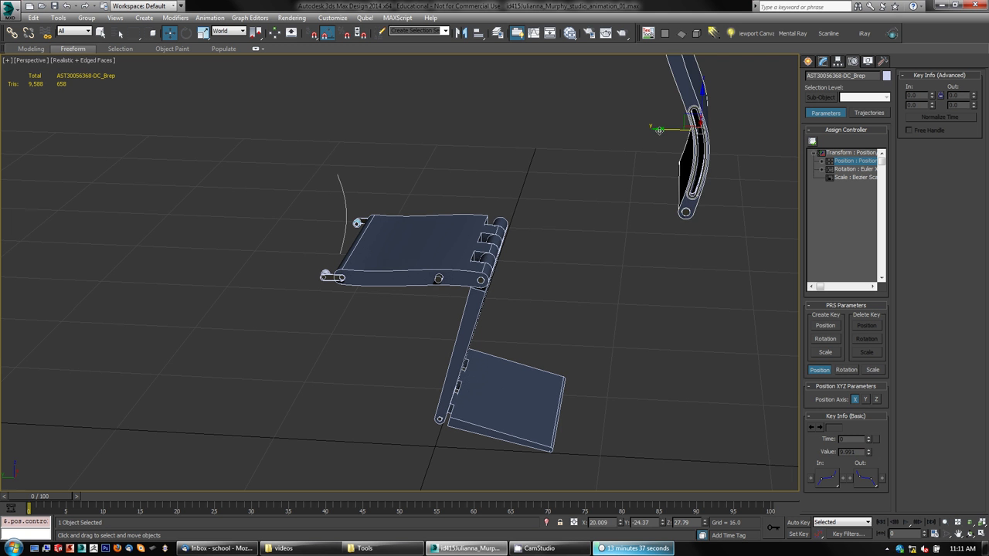
Move the displaced backrest back to the rear end of the seat, at about Y 10.8 and Z 17.4
drag(659, 130, 270, 116)
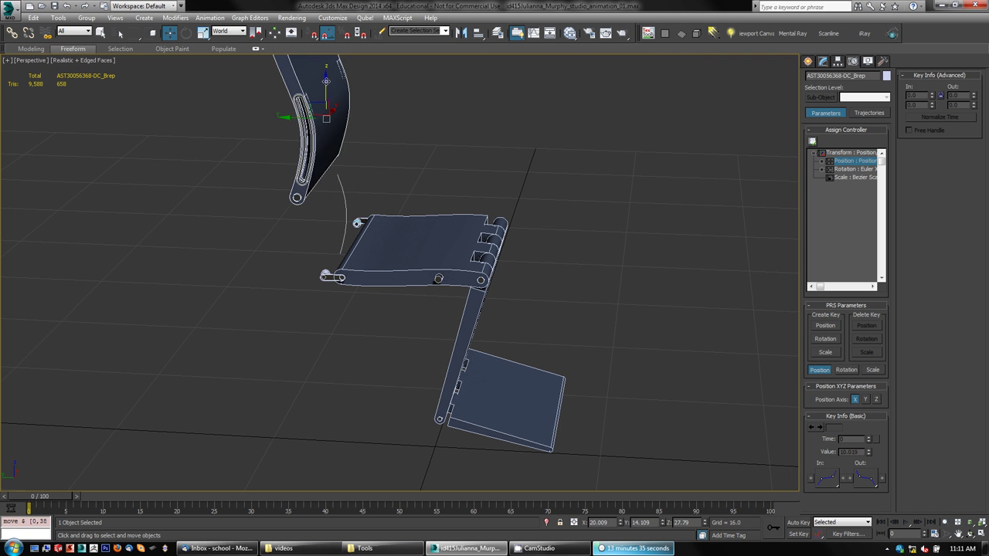
drag(326, 80, 330, 172)
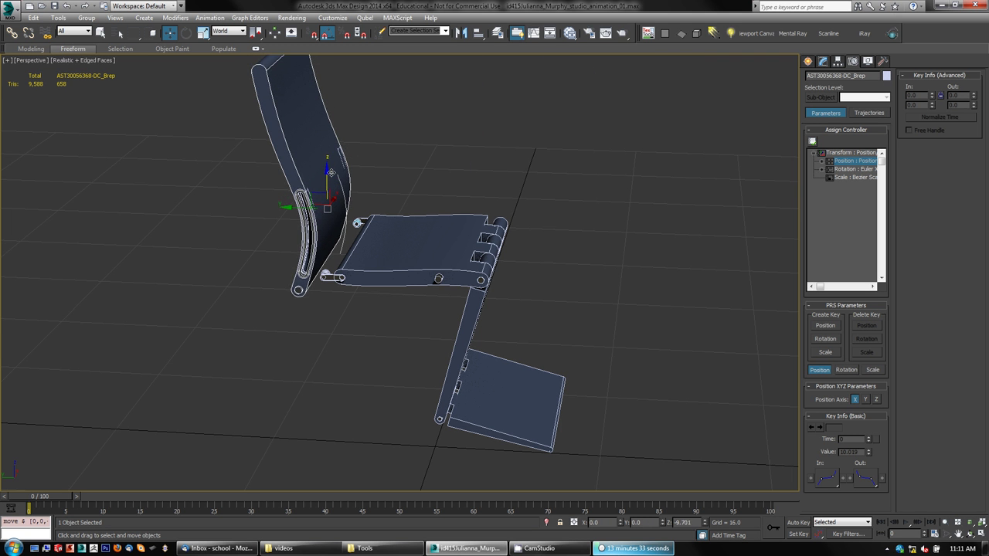
key(alt+w)
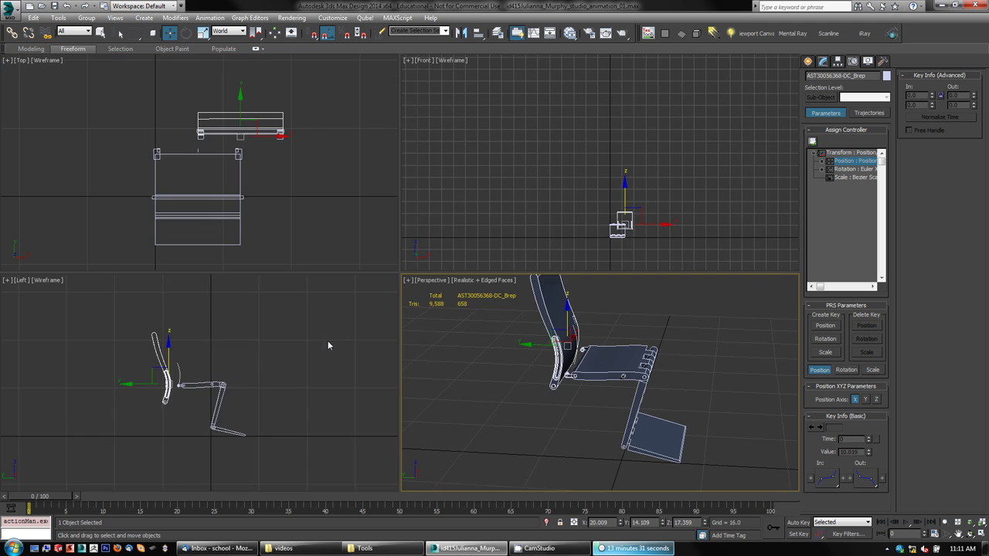
middle_drag(245, 355, 293, 318)
key(alt+w)
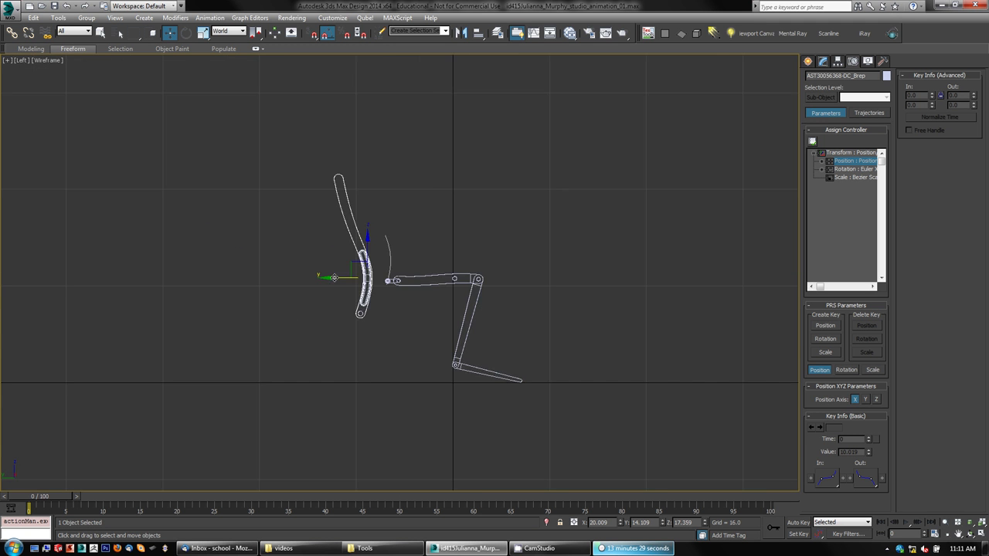
scroll(334, 278, up, 5)
drag(446, 278, 522, 270)
scroll(289, 285, down, 6)
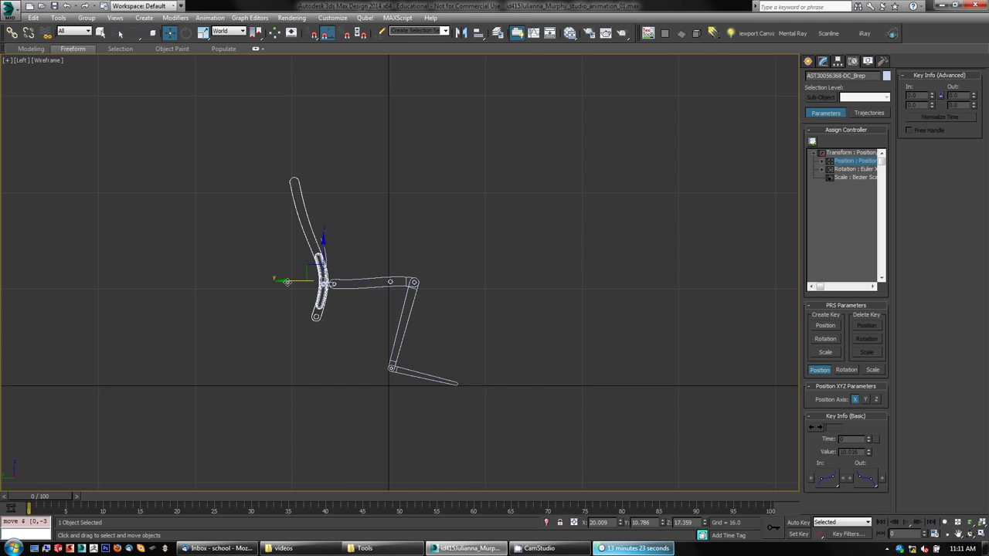
Raise the backrest in the Left view to about Z 20.4 so the lower end of its slot fits the seat's rear pin
scroll(288, 282, up, 5)
drag(515, 276, 531, 166)
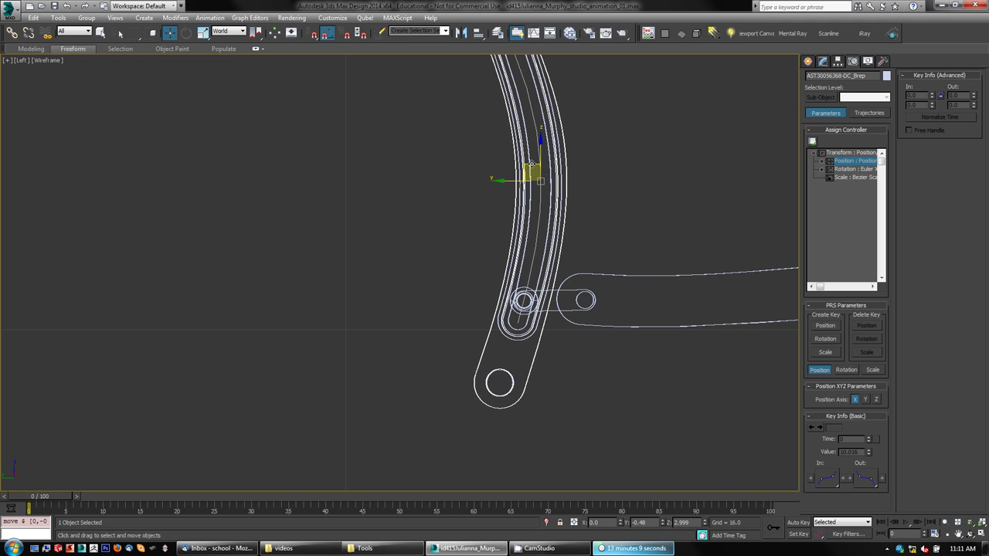
scroll(463, 220, down, 6)
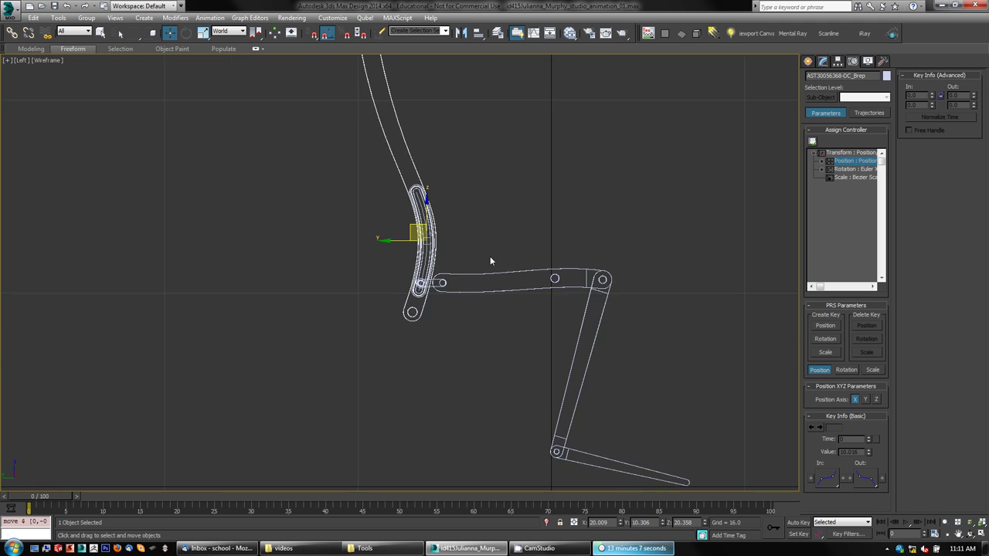
Slide the backrest sideways along the X axis to about 9.7, lining it up with the seat's width
key(alt+w)
alt+middle_drag(496, 388, 441, 400)
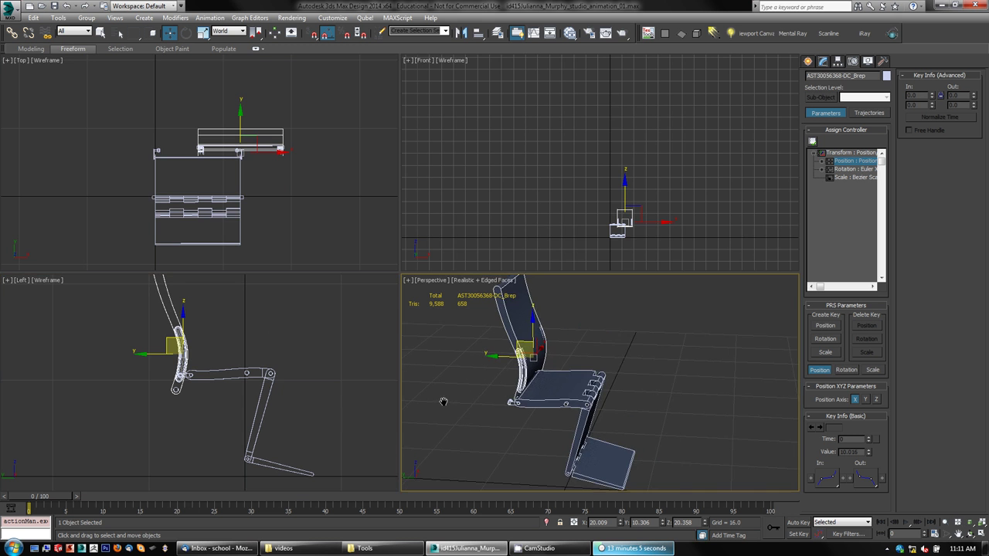
alt+middle_drag(634, 419, 558, 374)
drag(556, 360, 504, 360)
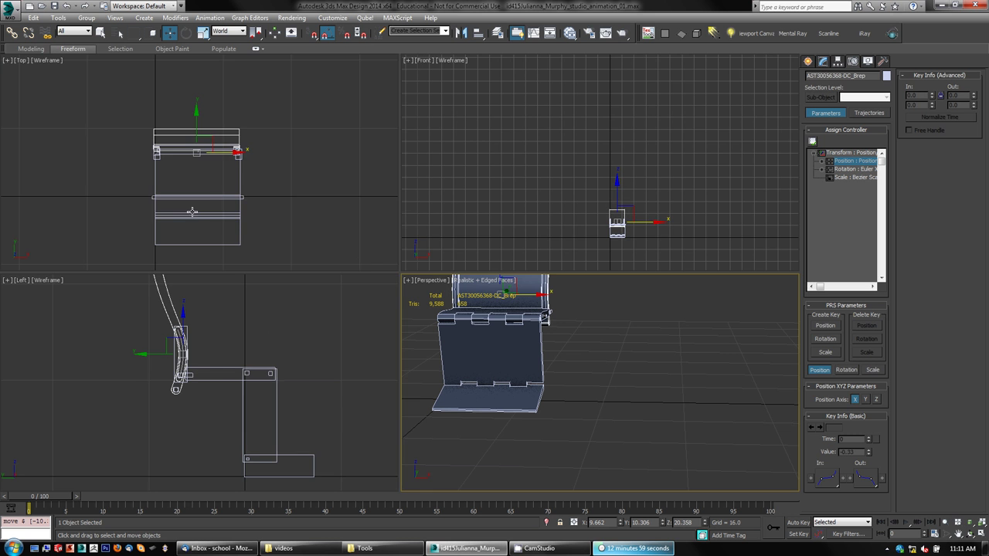
Create a box beside the chair in the Top view, about 22.8 long, 17.2 wide and 6.8 high
scroll(272, 198, down, 4)
middle_drag(198, 199, 206, 153)
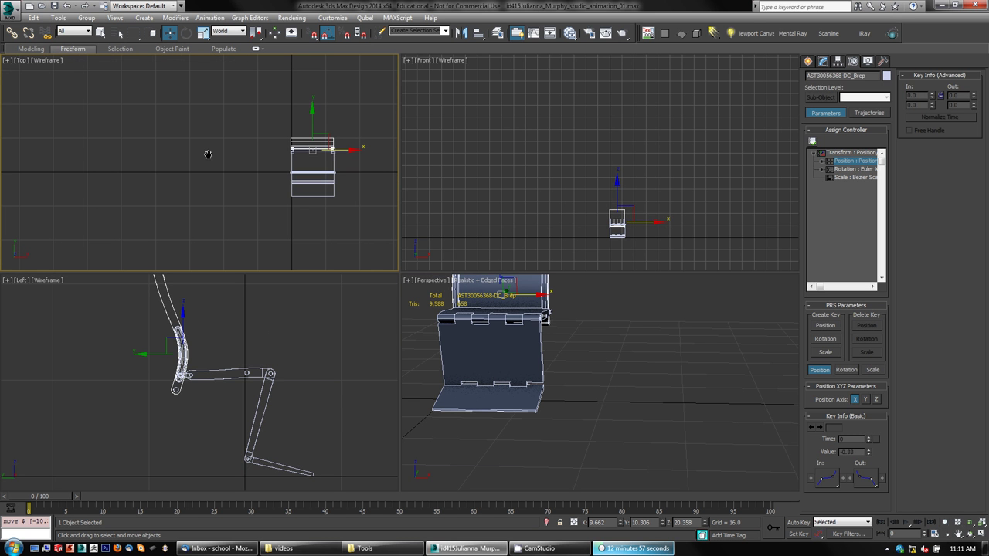
click(808, 62)
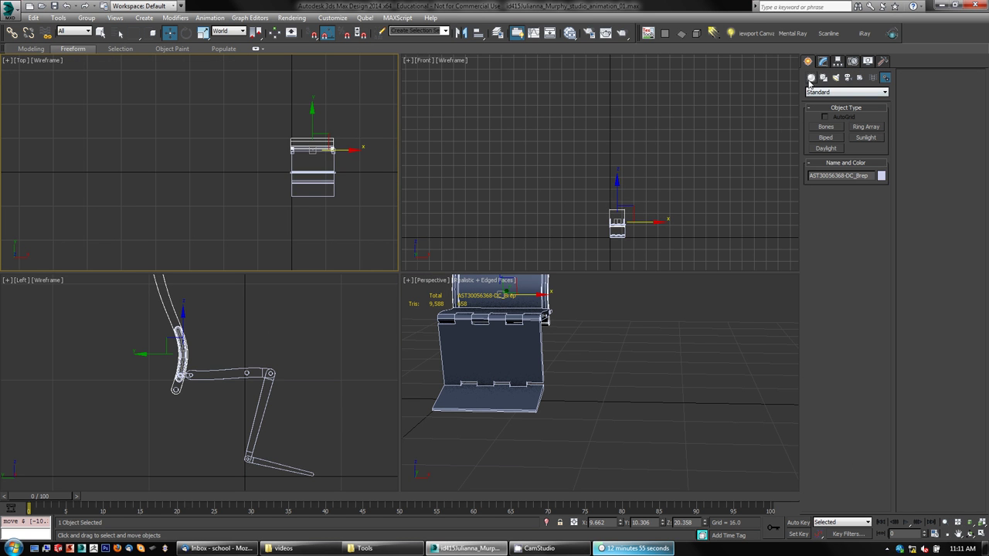
click(826, 126)
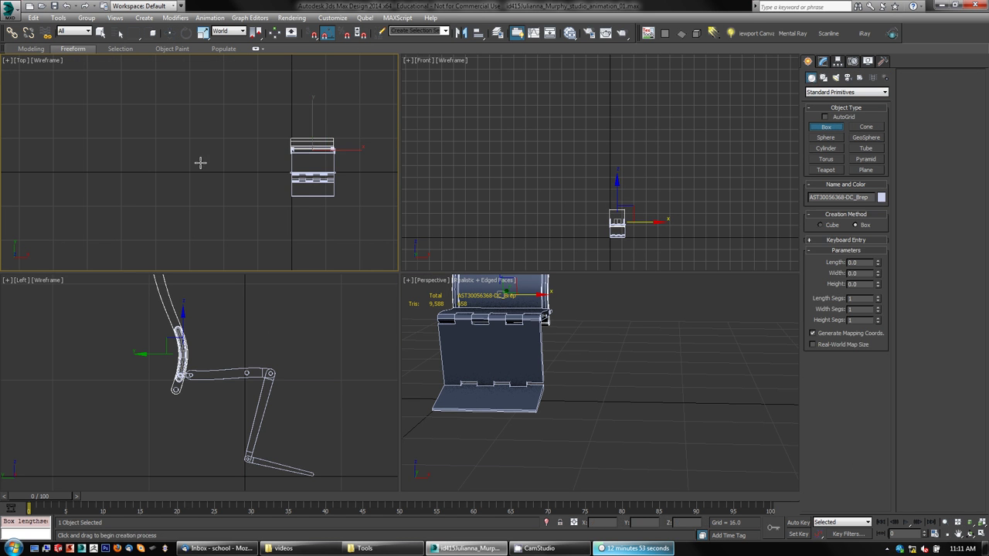
drag(232, 147, 269, 195)
click(269, 183)
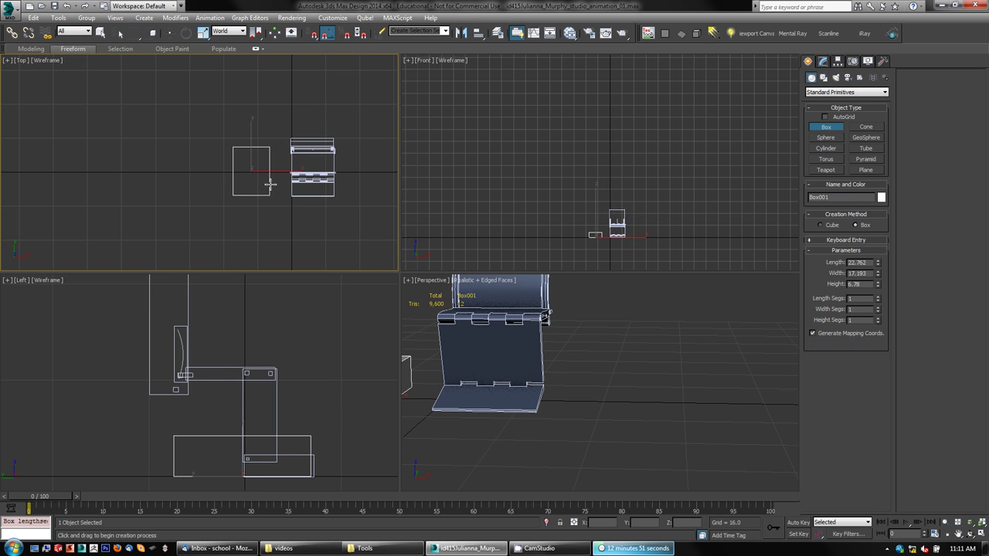
Move the box to the world origin by setting its X and Y positions to 0
key(w)
middle_drag(507, 331, 618, 404)
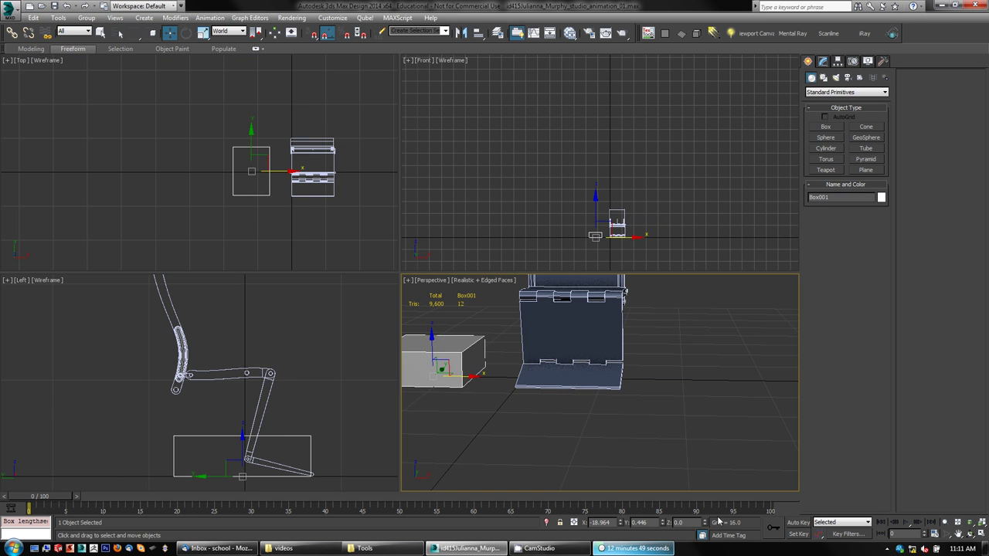
right_click(620, 524)
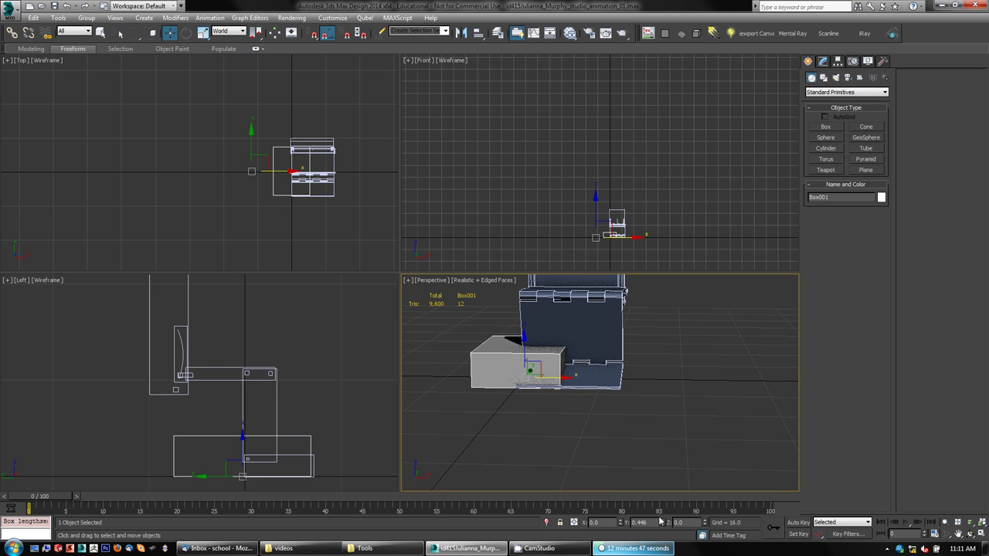
right_click(669, 523)
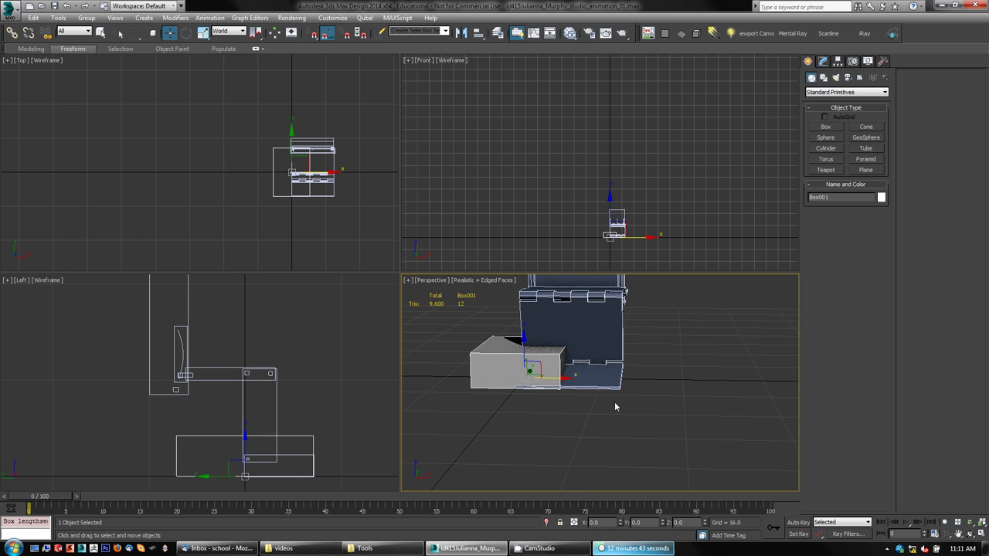
middle_drag(614, 404, 659, 427)
middle_drag(692, 381, 673, 397)
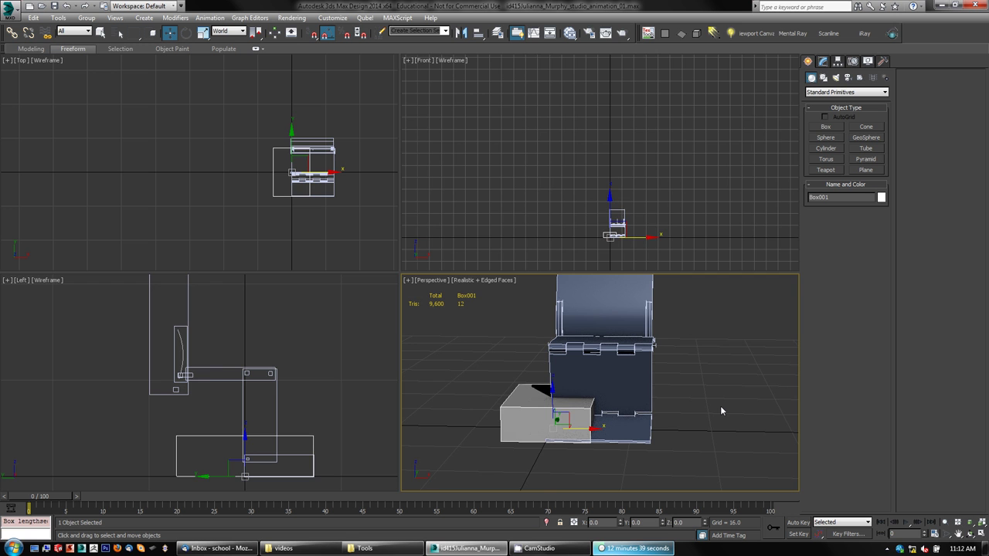
Select all chair parts instead of the box and align their pivot points to the box's center in X and Y only
key(ctrl+i)
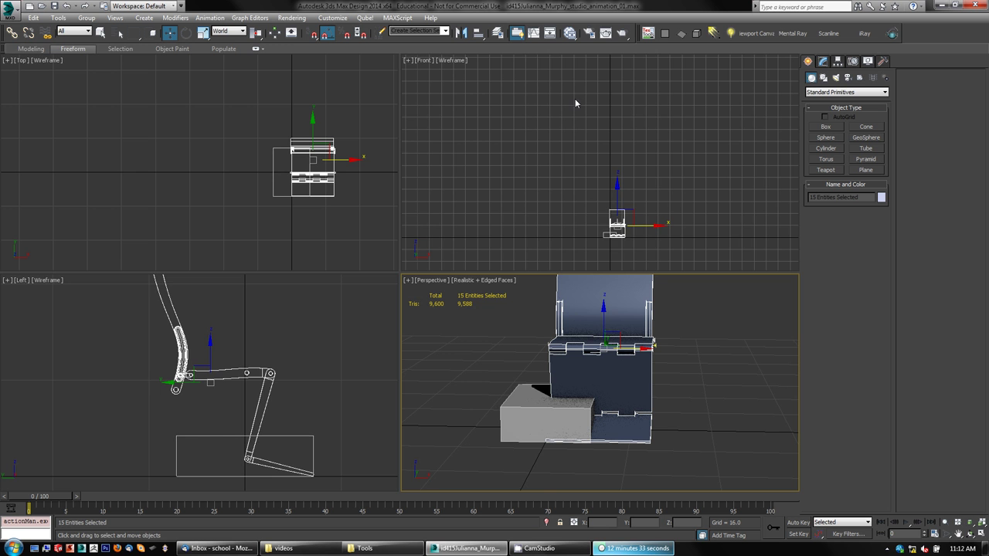
click(479, 34)
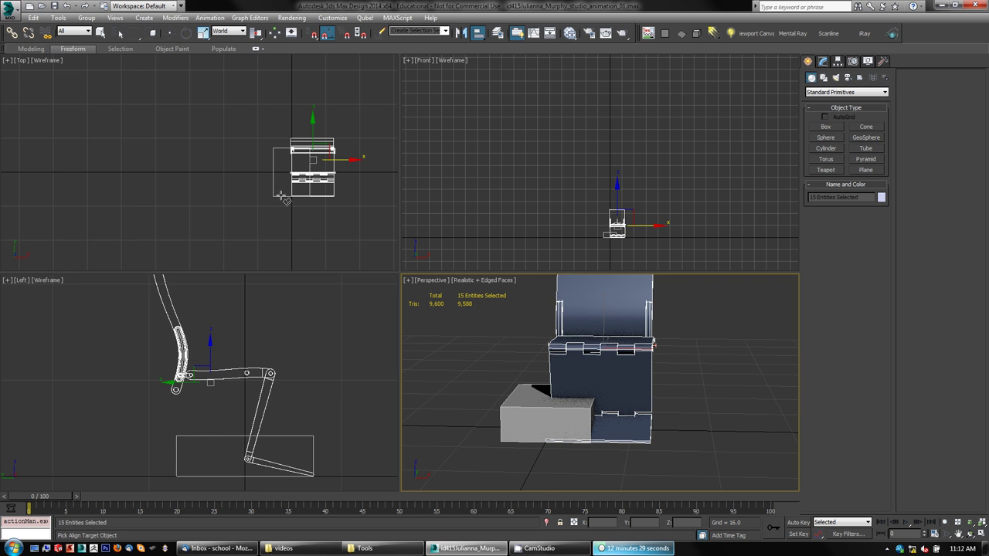
click(278, 198)
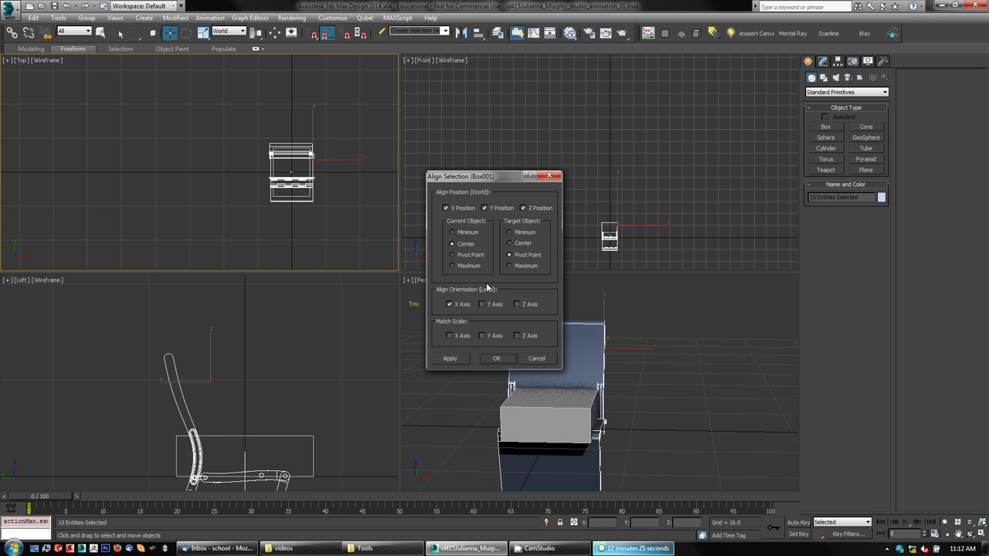
click(469, 256)
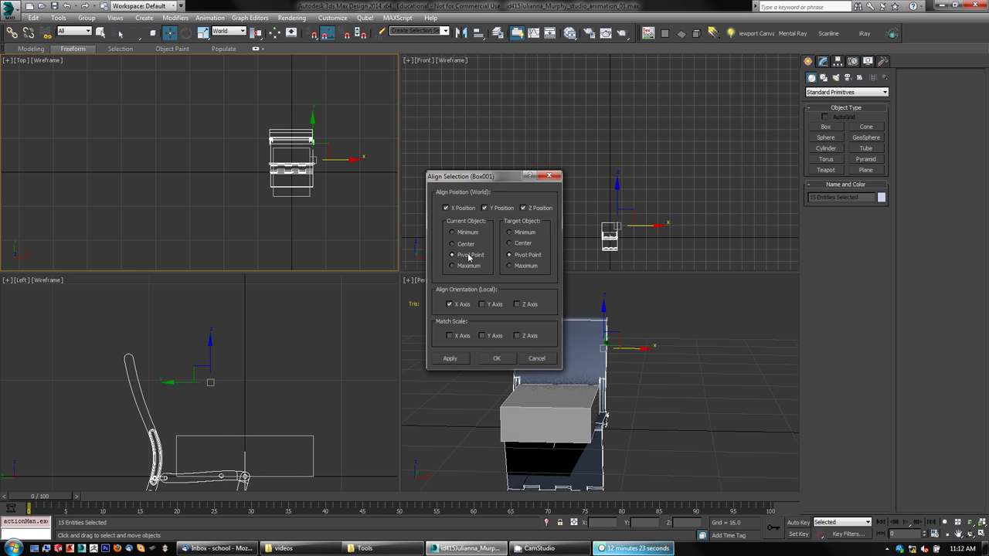
click(520, 246)
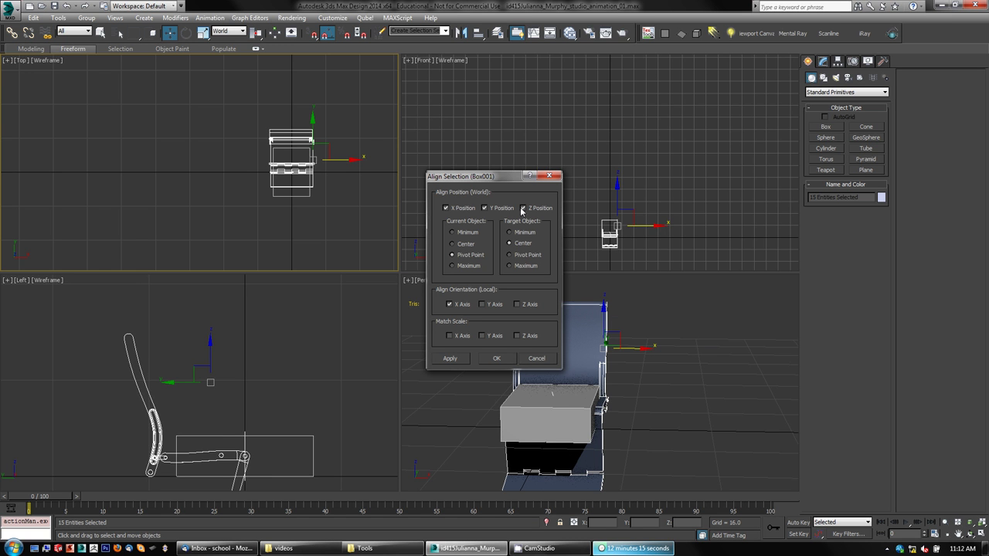
click(523, 208)
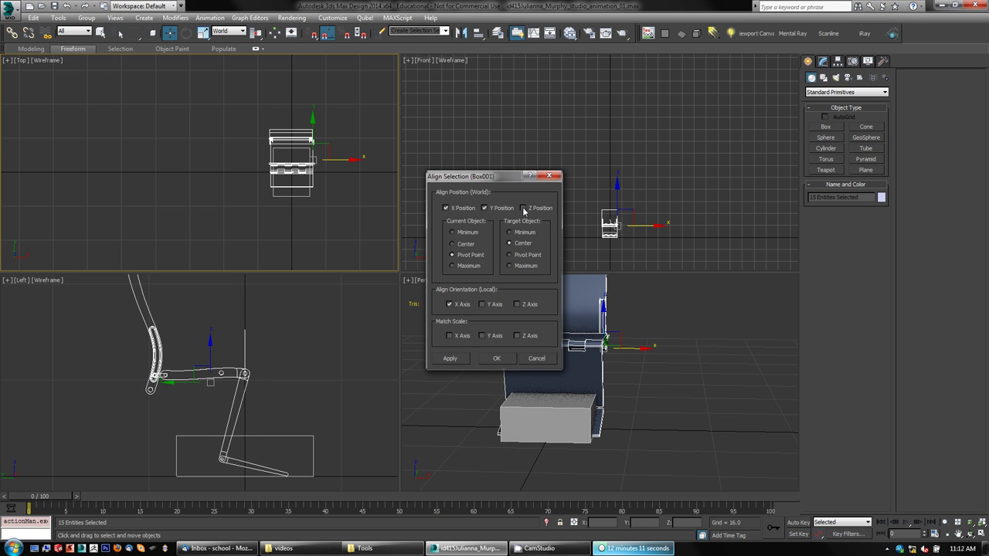
Toggle the X-axis orientation match off and on to compare its effect, and apply the alignment with it enabled
click(450, 305)
click(450, 305)
click(450, 305)
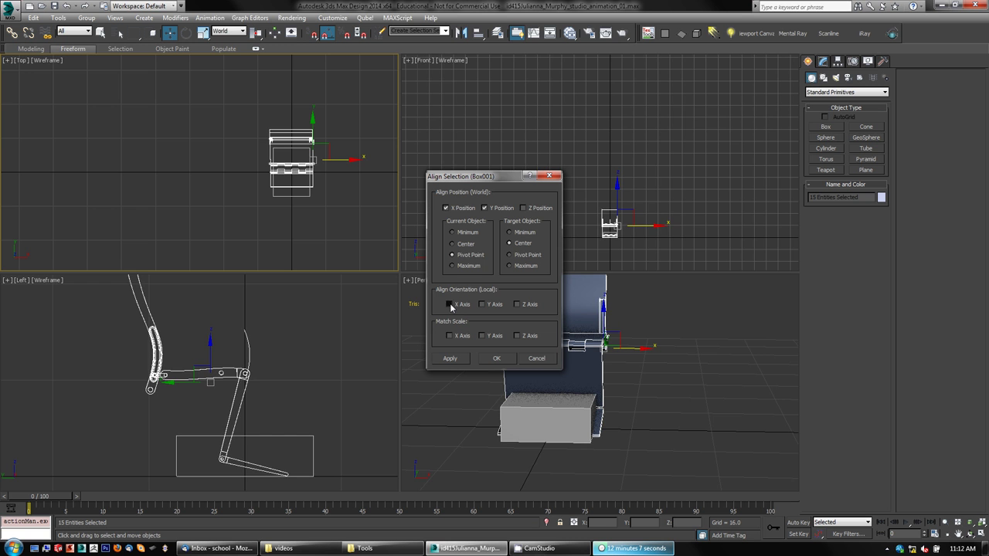
click(451, 305)
click(451, 305)
click(450, 305)
click(450, 305)
click(451, 305)
click(451, 305)
click(450, 305)
click(497, 359)
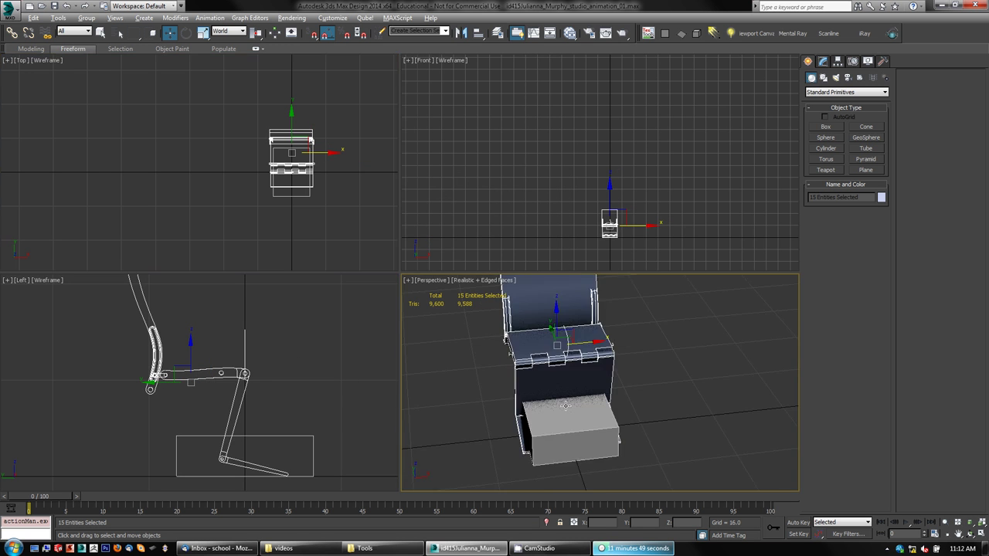
Examine the aligned chair against the box and the world axes in the Perspective, Top and Left views
alt+middle_drag(544, 385, 590, 399)
scroll(268, 157, up, 8)
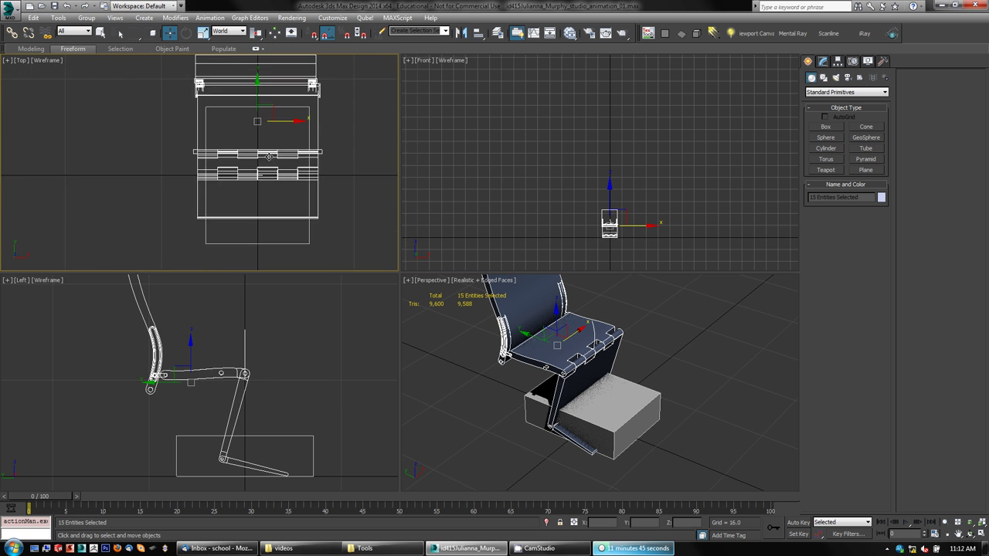
scroll(195, 161, up, 10)
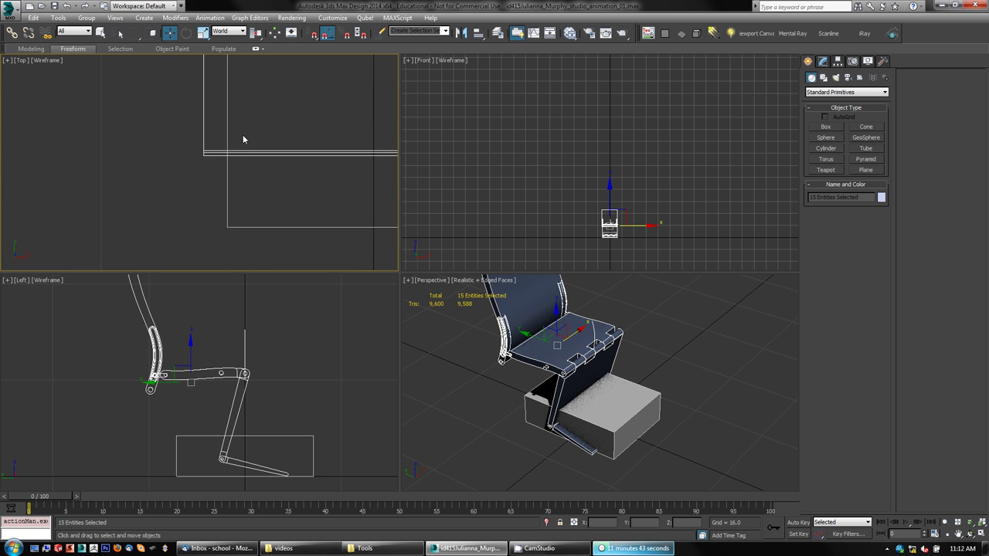
middle_drag(311, 129, 333, 149)
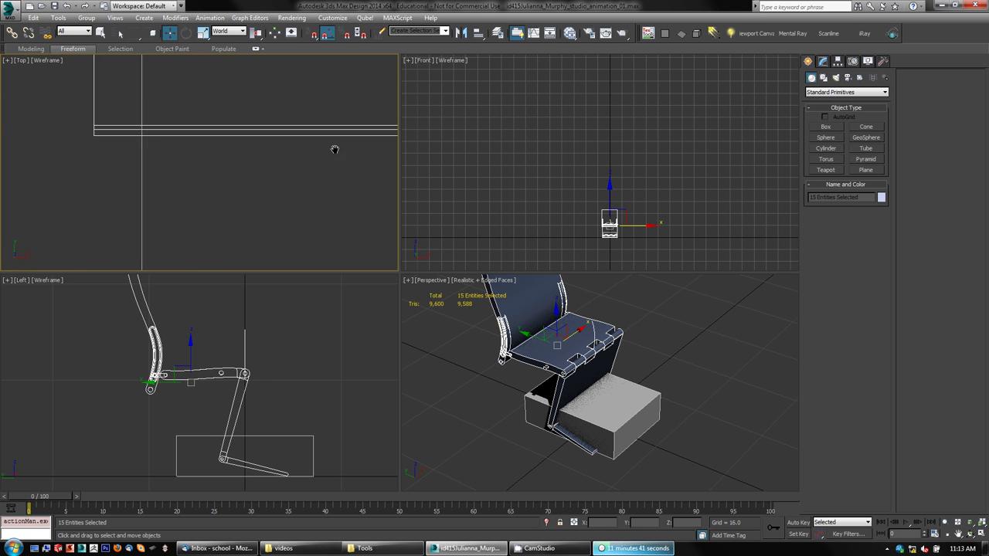
middle_drag(294, 368, 284, 323)
scroll(249, 319, up, 10)
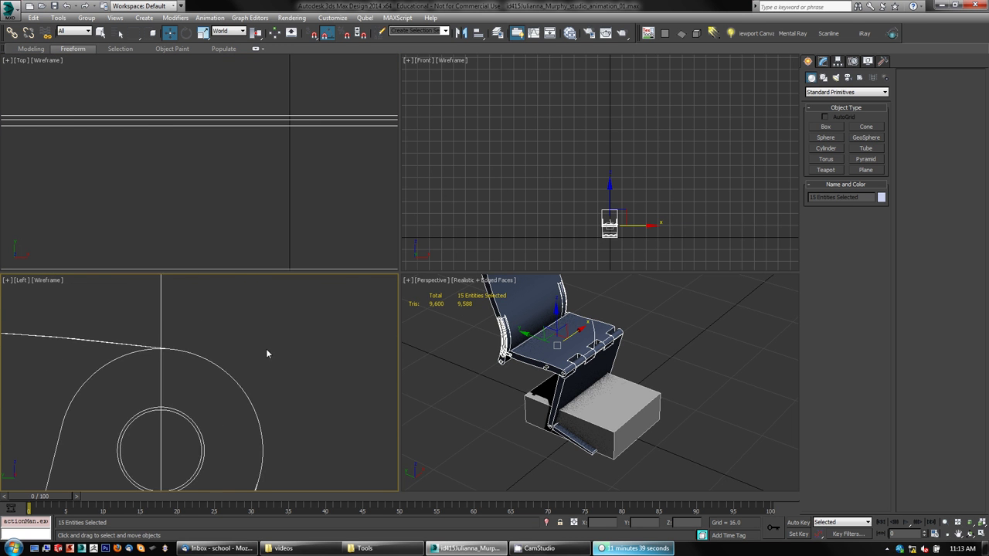
middle_drag(192, 420, 343, 337)
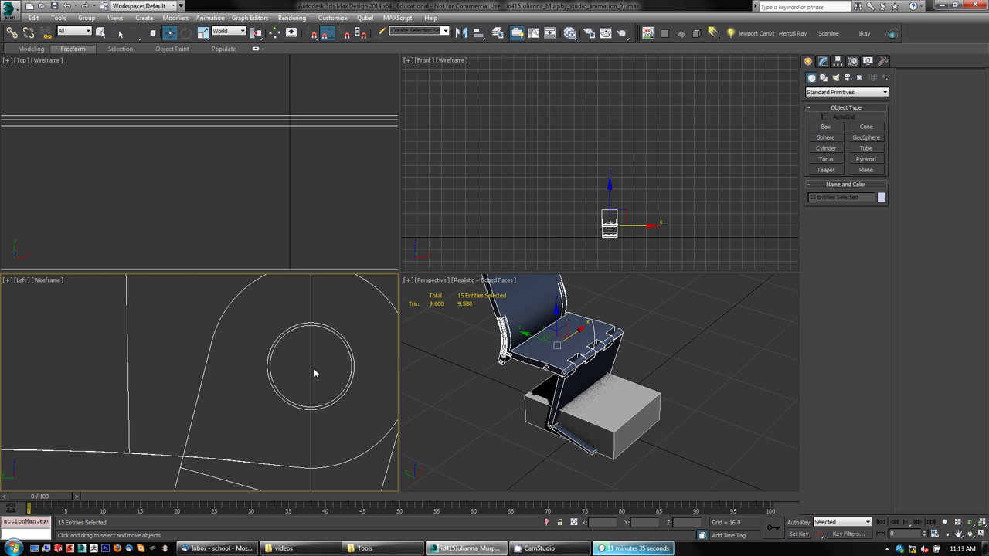
middle_drag(315, 371, 254, 368)
Undo and redo the chair's alignment to compare where its pins sit relative to the origin in the Left view
key(ctrl+z)
scroll(244, 345, up, 5)
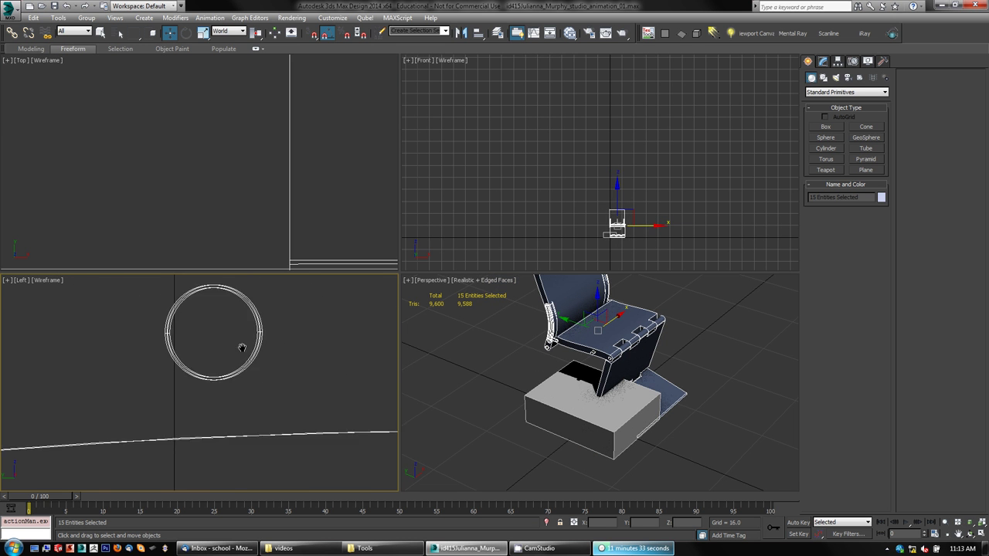
middle_drag(147, 346, 234, 346)
scroll(270, 352, down, 2)
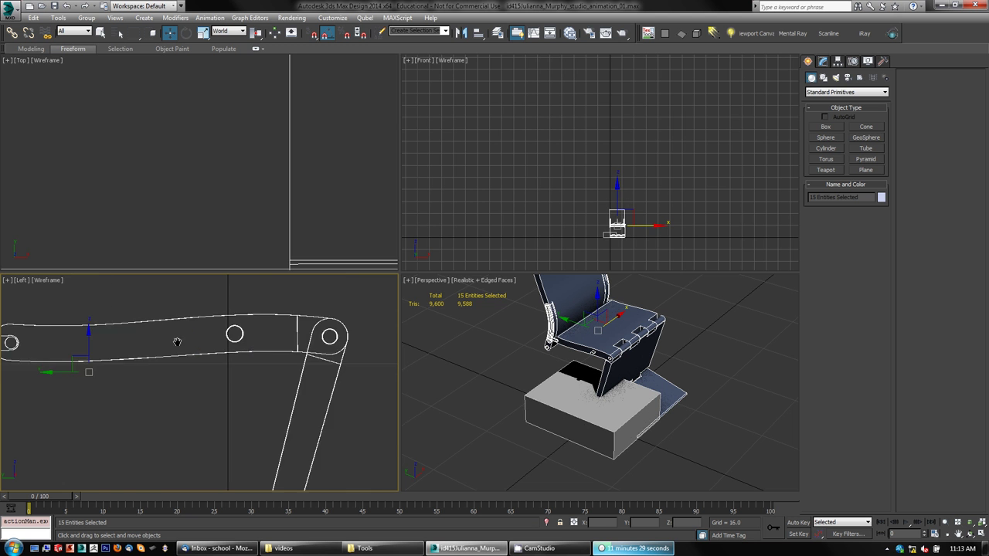
scroll(235, 341, up, 6)
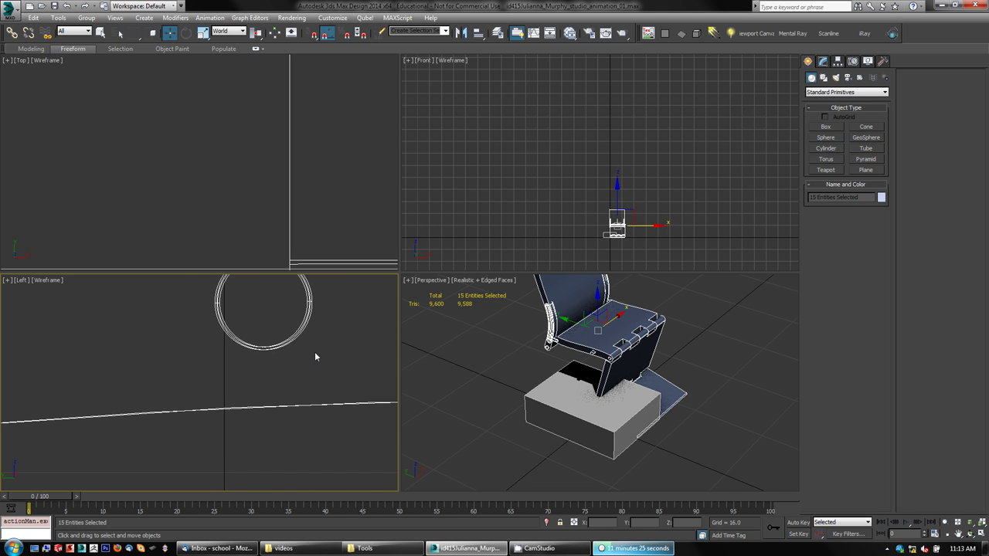
key(ctrl+z)
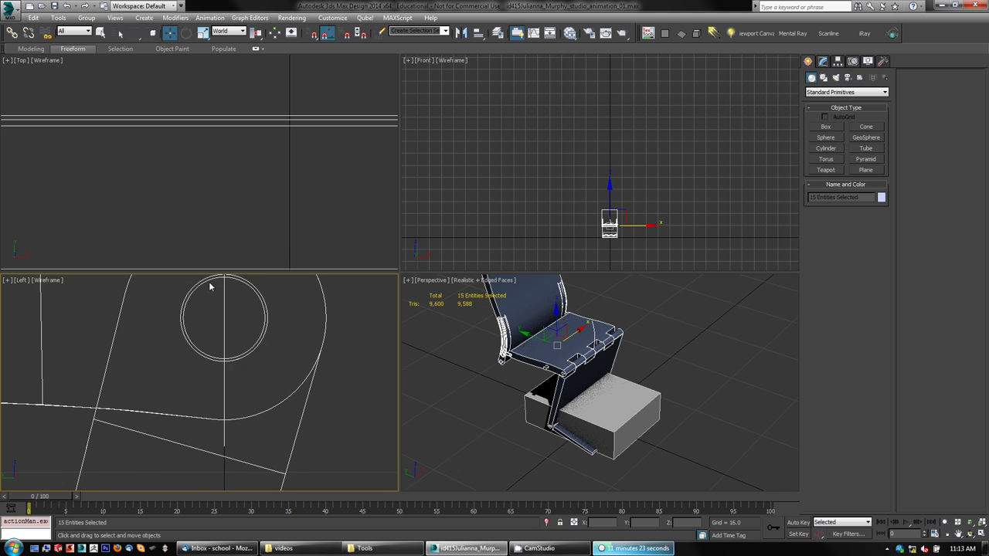
middle_drag(244, 315, 234, 384)
key(ctrl+z)
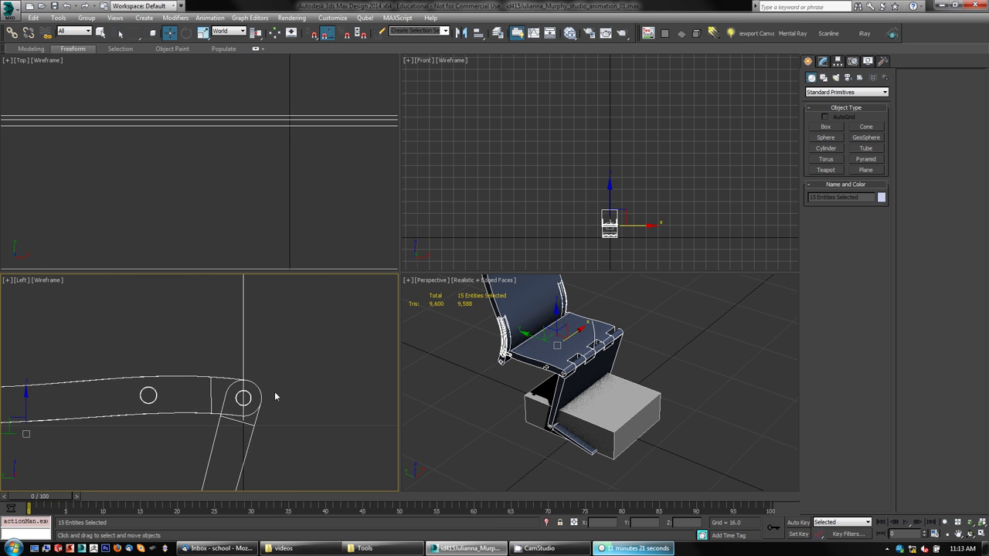
Delete the leftover path line at the seat's front edge and the helper box at the origin
click(669, 329)
key(ctrl+z)
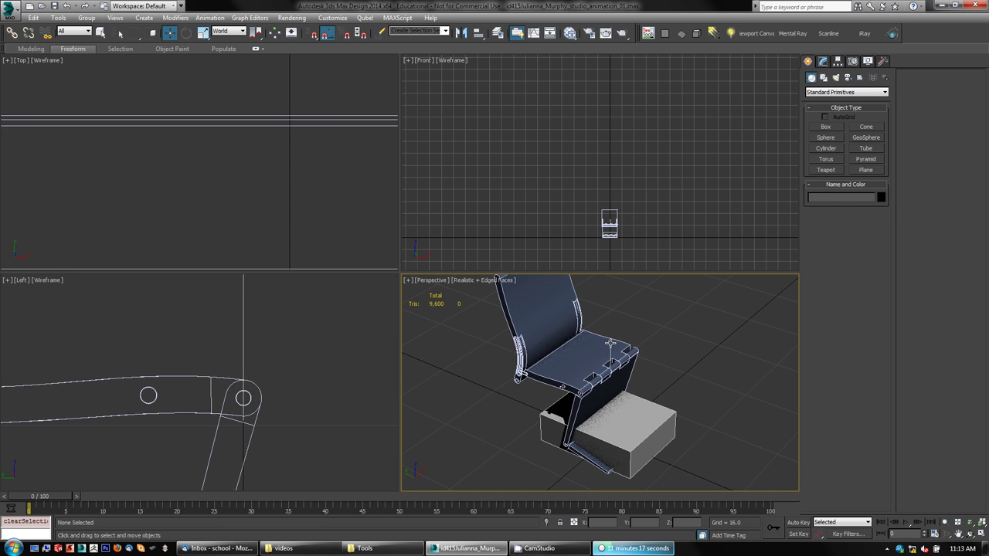
key(ctrl+z)
key(Delete)
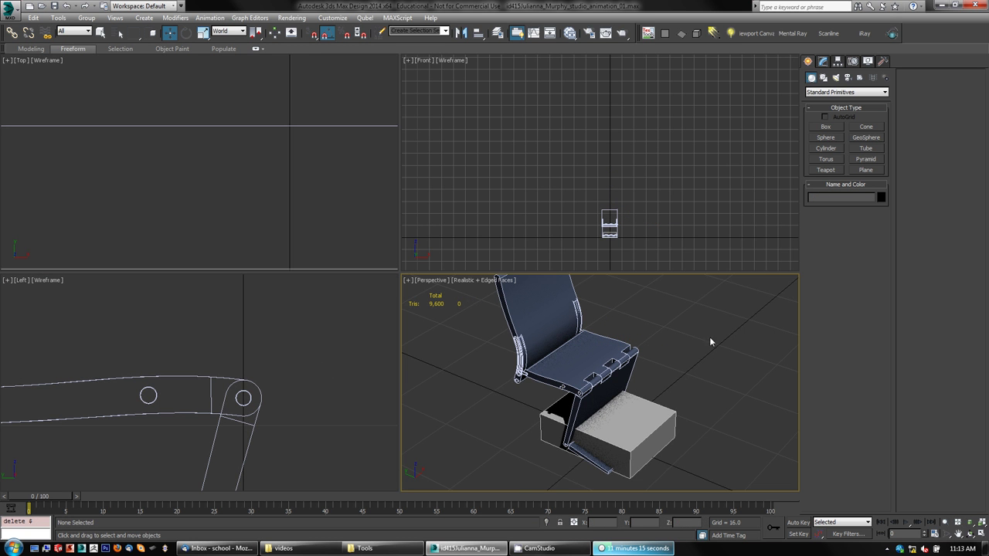
key(ctrl+z)
alt+middle_drag(685, 290, 677, 347)
click(632, 450)
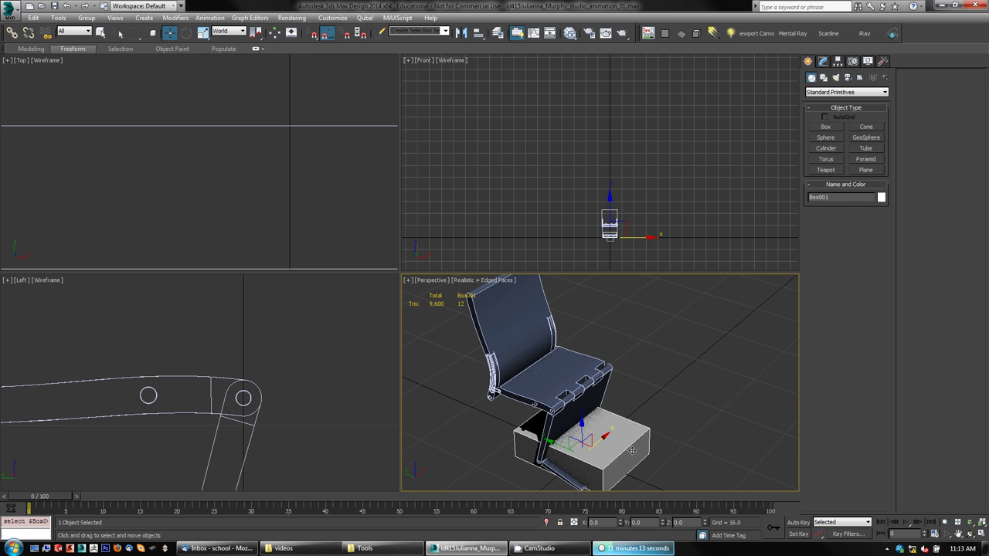
key(Delete)
Test how the chair parts are linked by raising the seat about 2.2 and then the backrest, undoing each move
middle_drag(737, 437, 653, 410)
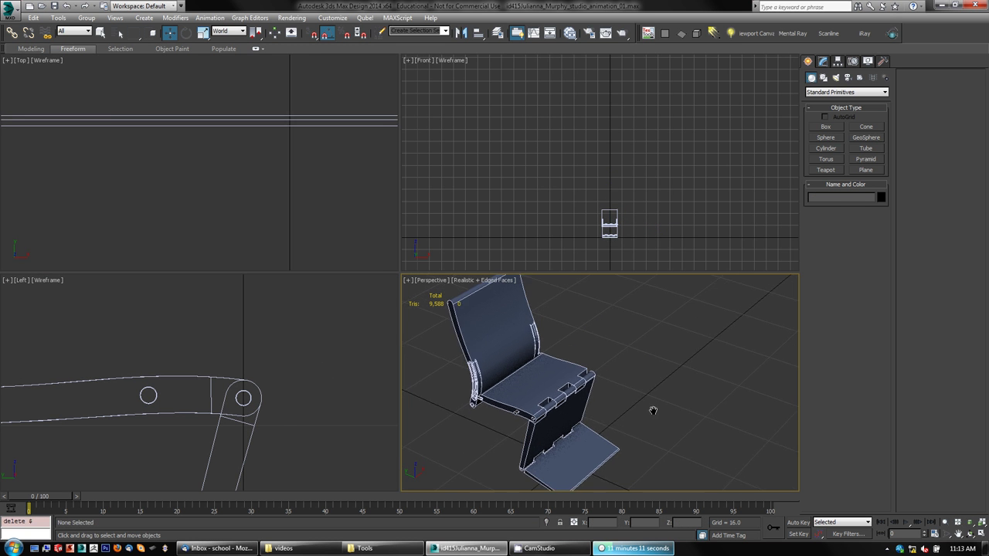
key(alt+w)
middle_drag(589, 371, 618, 203)
click(378, 251)
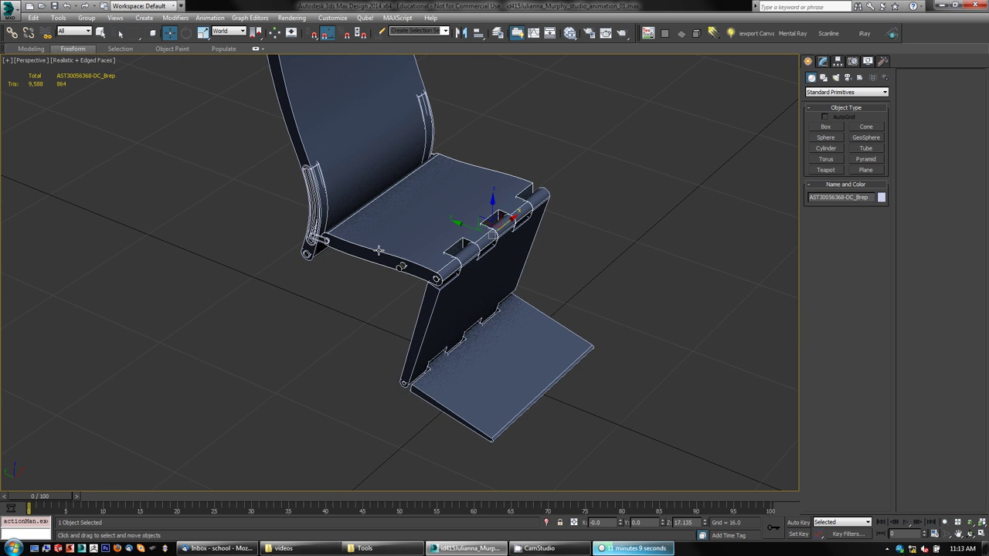
drag(492, 202, 493, 185)
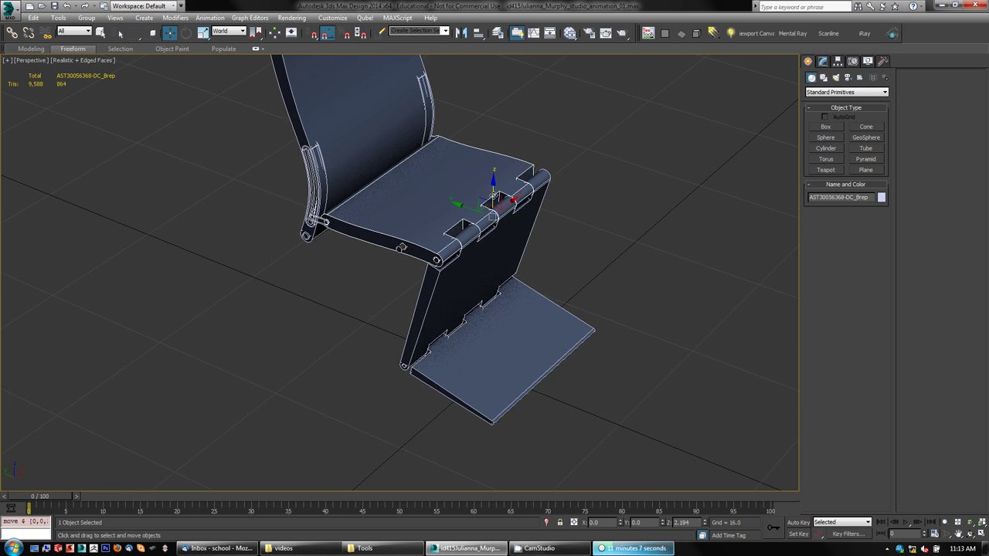
key(ctrl+z)
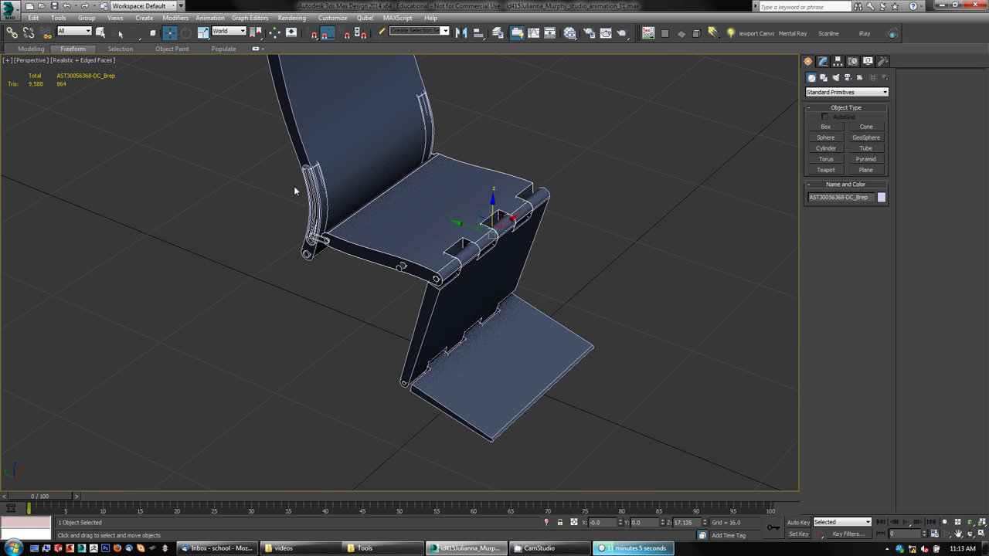
click(295, 107)
drag(373, 132, 373, 112)
key(ctrl+z)
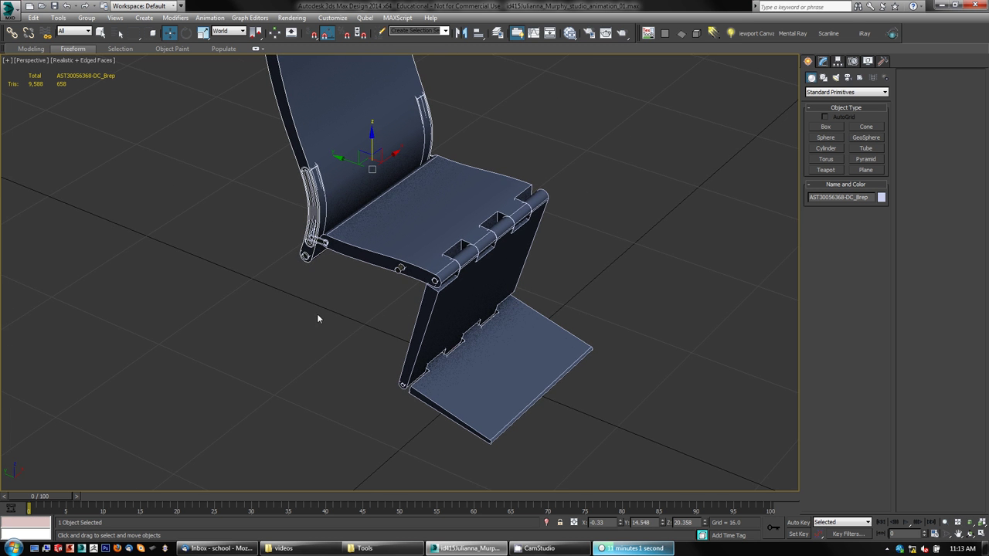
Examine the chair's side profile and pin joints in the enlarged Left view, checking the footrest's pivot location
alt+middle_drag(353, 345, 349, 377)
key(alt+w)
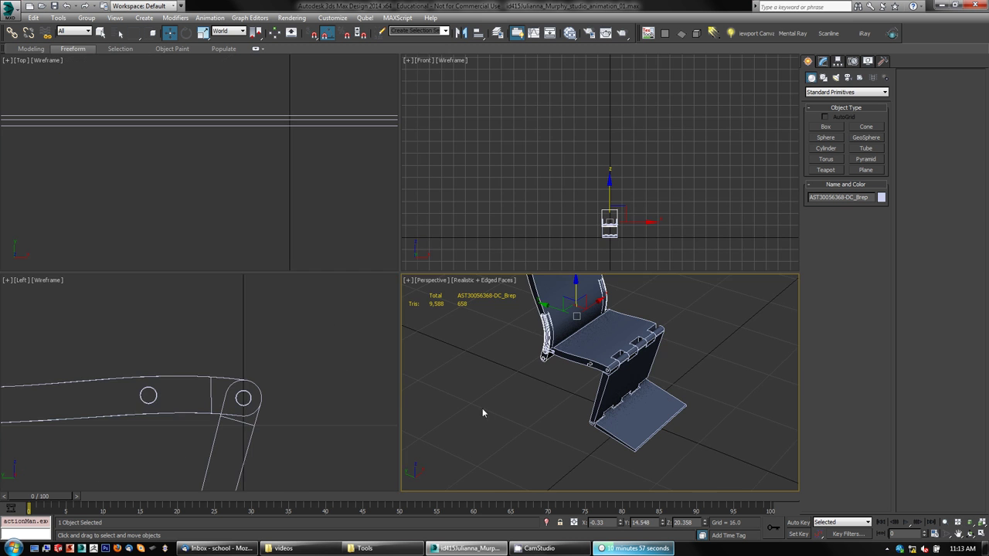
middle_drag(266, 413, 298, 326)
scroll(340, 363, down, 3)
scroll(305, 382, up, 1)
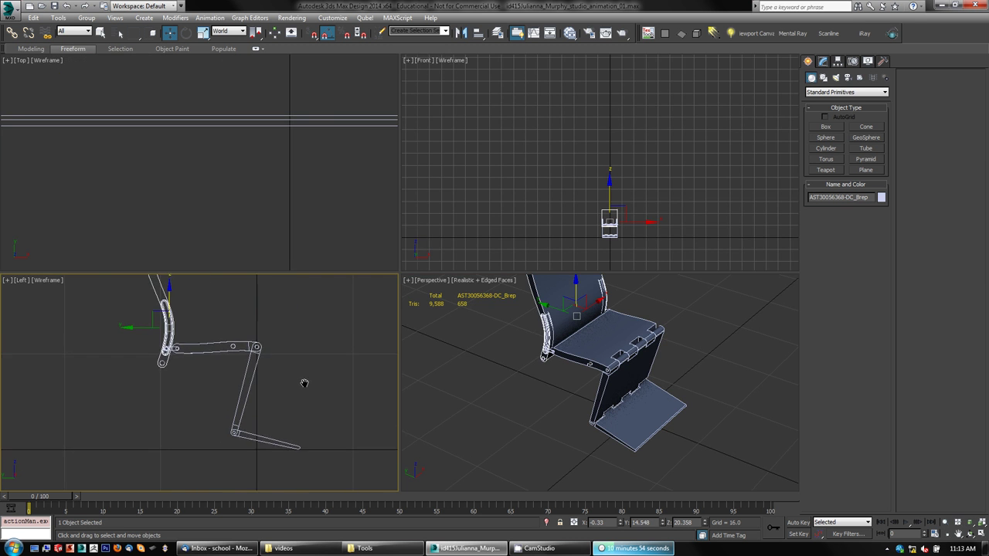
key(alt+w)
middle_drag(404, 270, 289, 325)
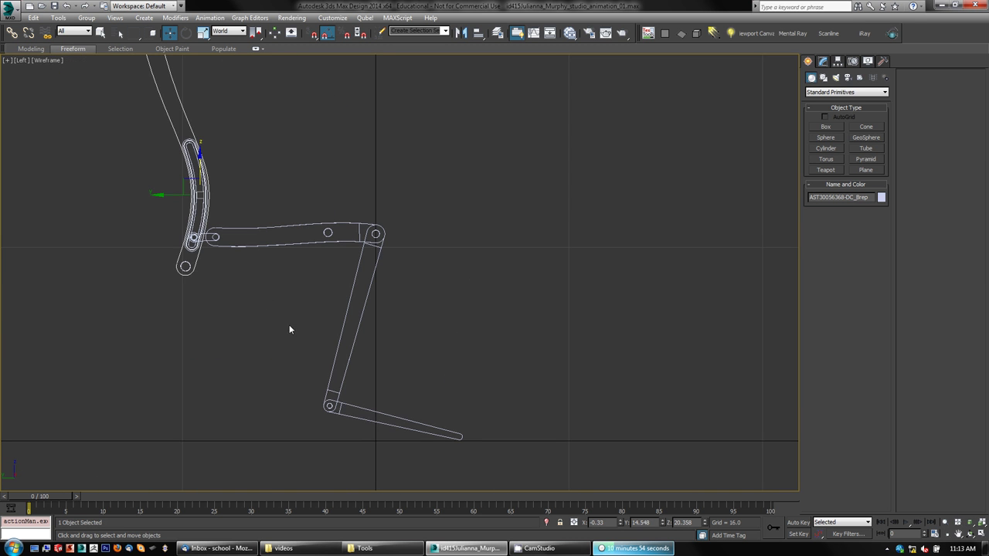
click(365, 411)
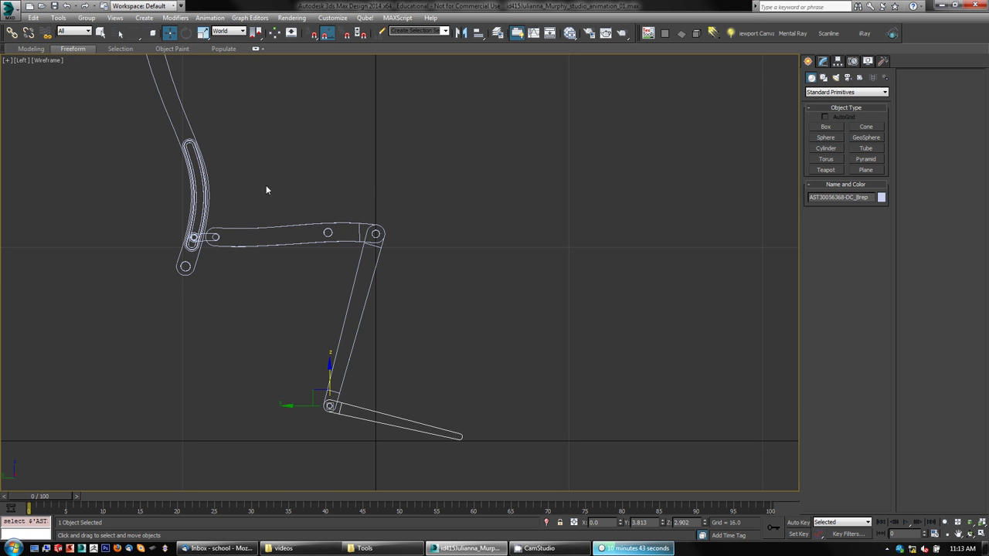
Select the seat and enable pivot-only adjustment for it, close up on its front joint in the Left view
click(337, 223)
middle_drag(295, 235, 328, 286)
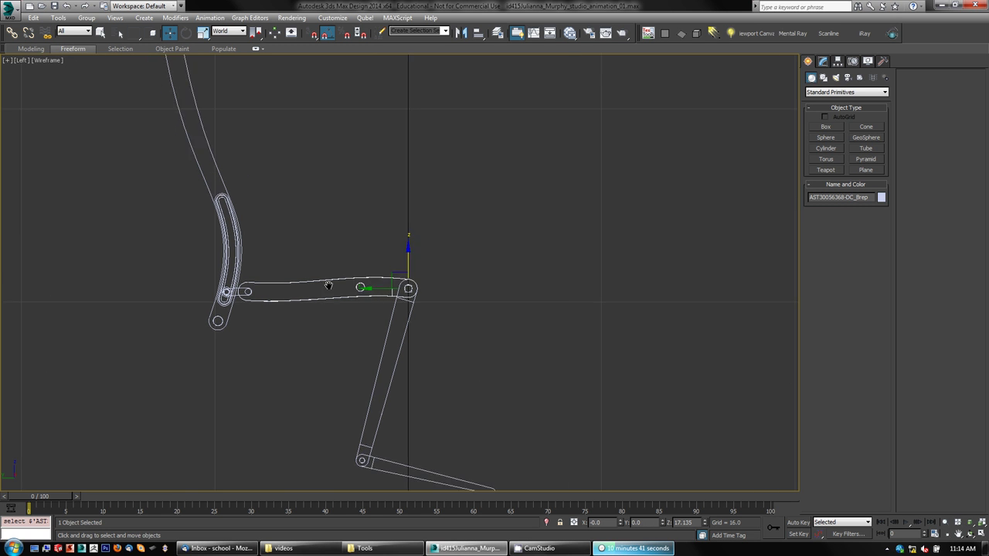
scroll(373, 293, up, 8)
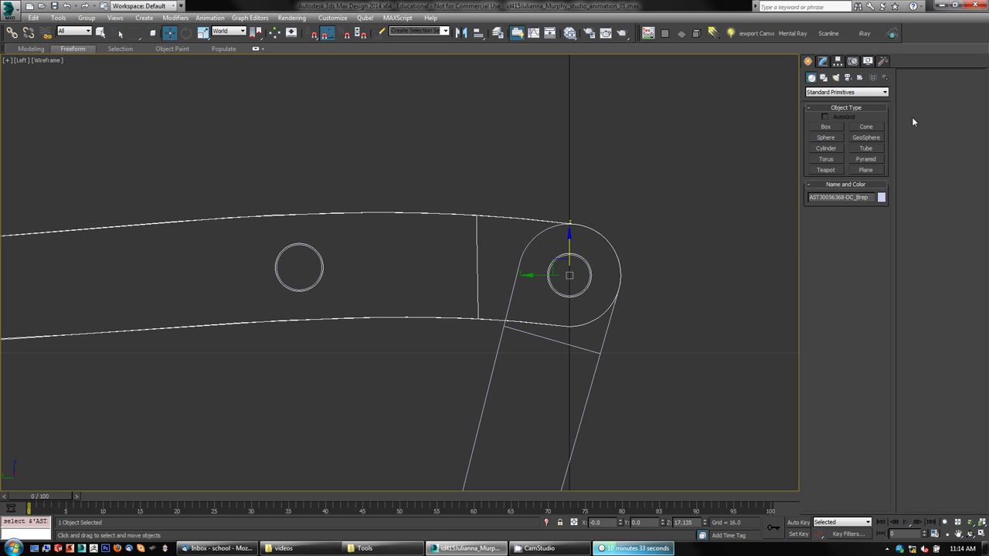
click(822, 61)
click(838, 62)
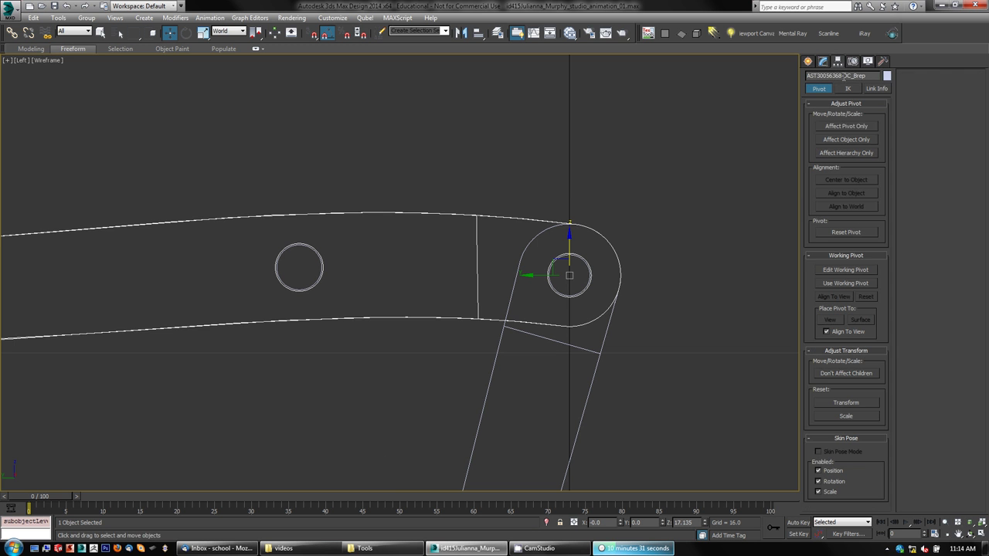
click(859, 127)
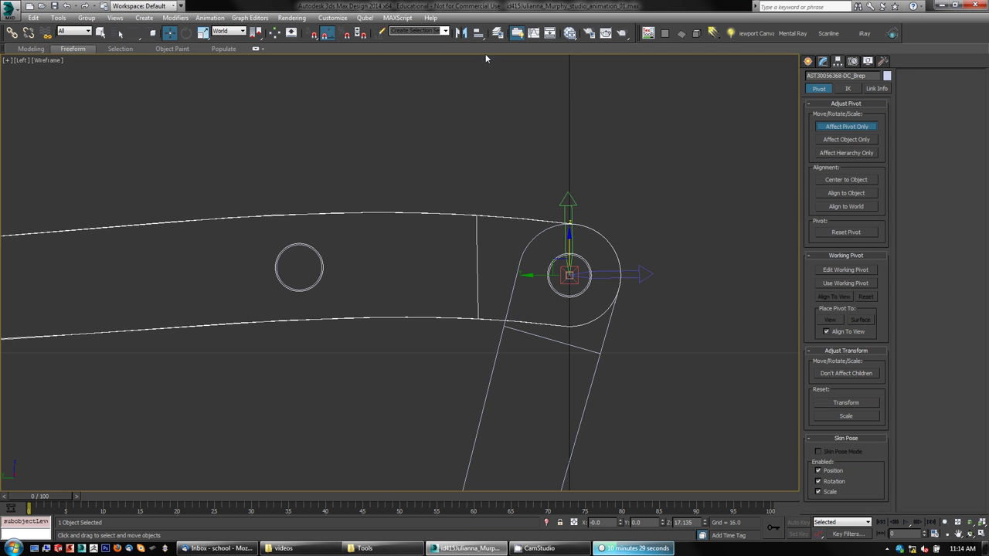
Align the seat's pivot to the centre of the pin just behind the front joint in X, Y and Z, without matching orientation
click(477, 32)
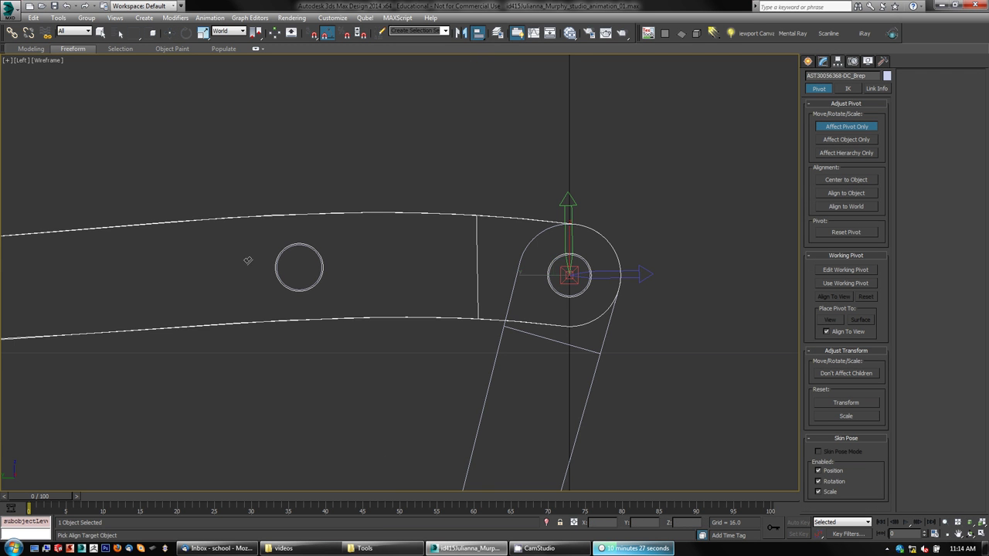
middle_drag(312, 271, 342, 285)
scroll(343, 286, up, 5)
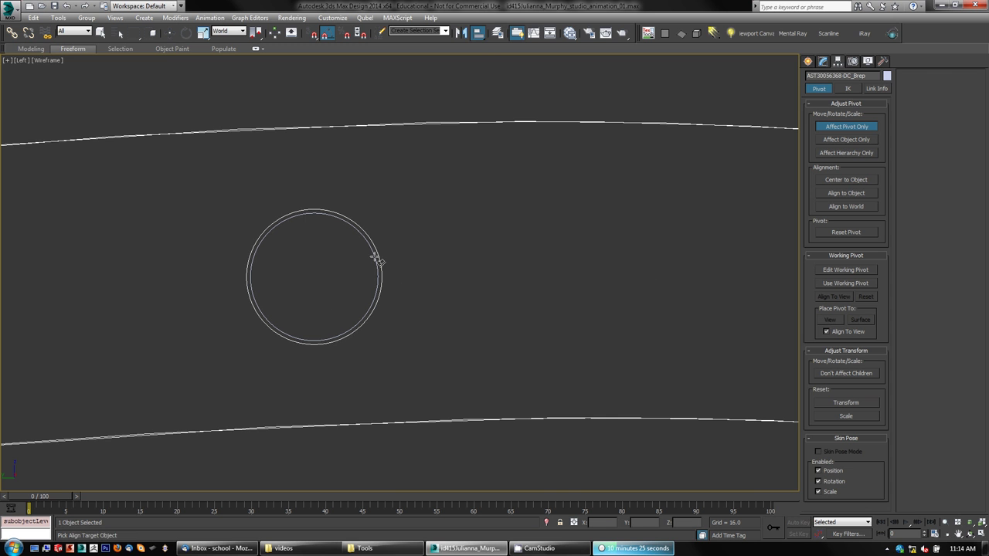
click(376, 261)
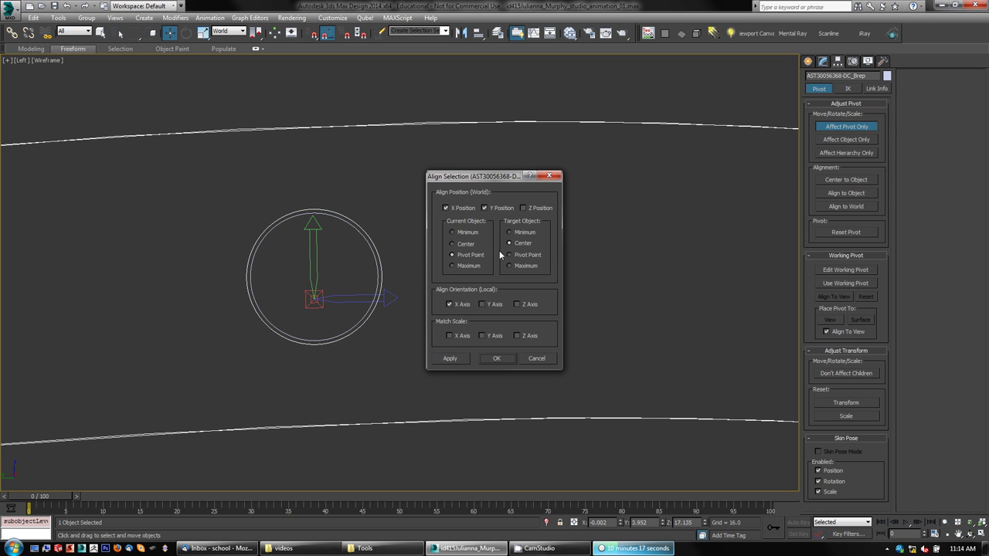
click(523, 208)
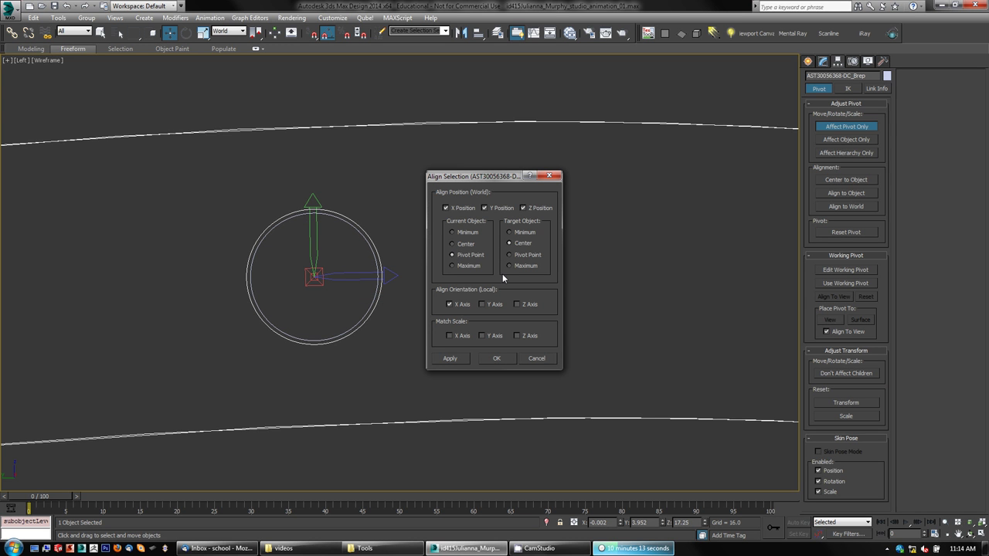
click(454, 305)
click(496, 359)
Check in the Perspective and Top views how the seat's and backrest's pivots sit relative to the chair's centre line
scroll(567, 348, up, 5)
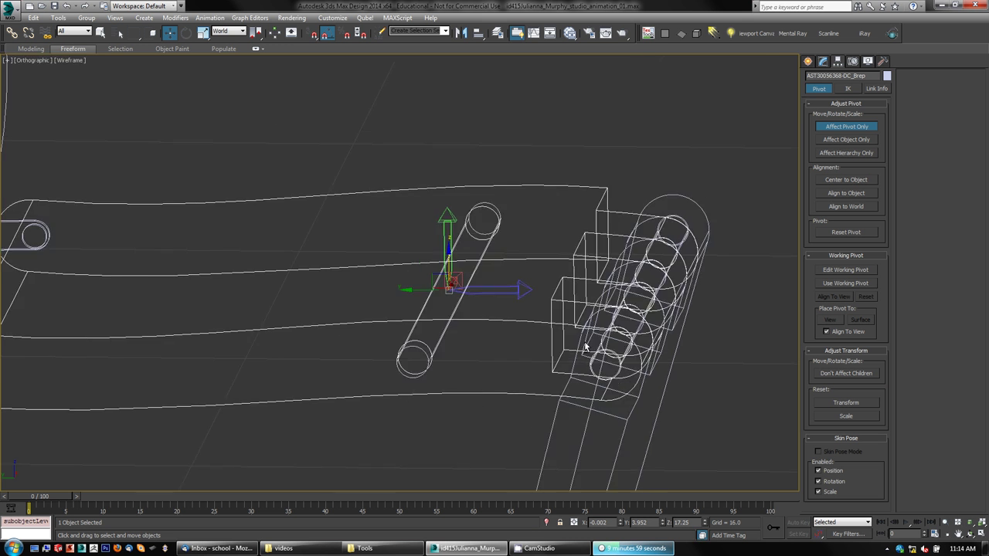
key(alt+w)
alt+middle_drag(683, 380, 660, 366)
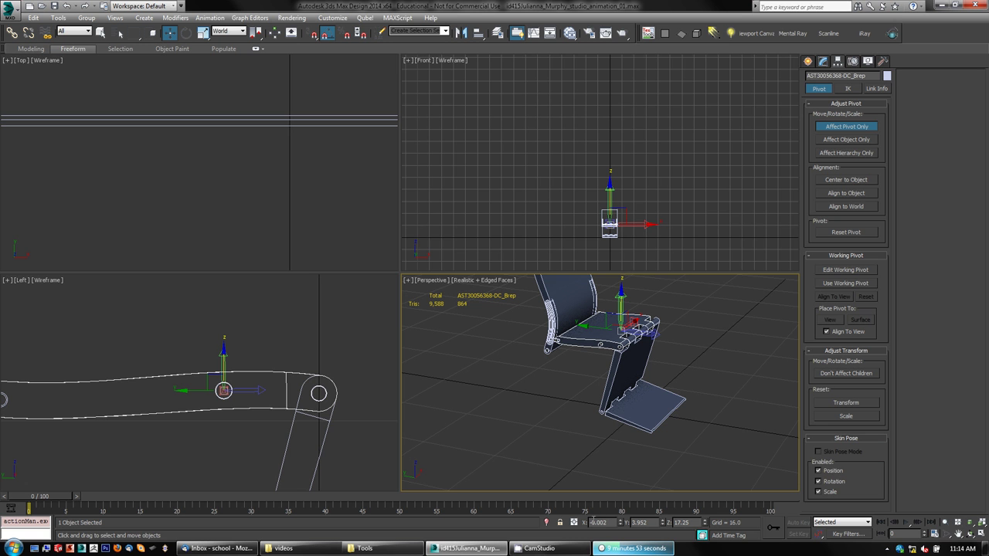
key(s)
click(581, 377)
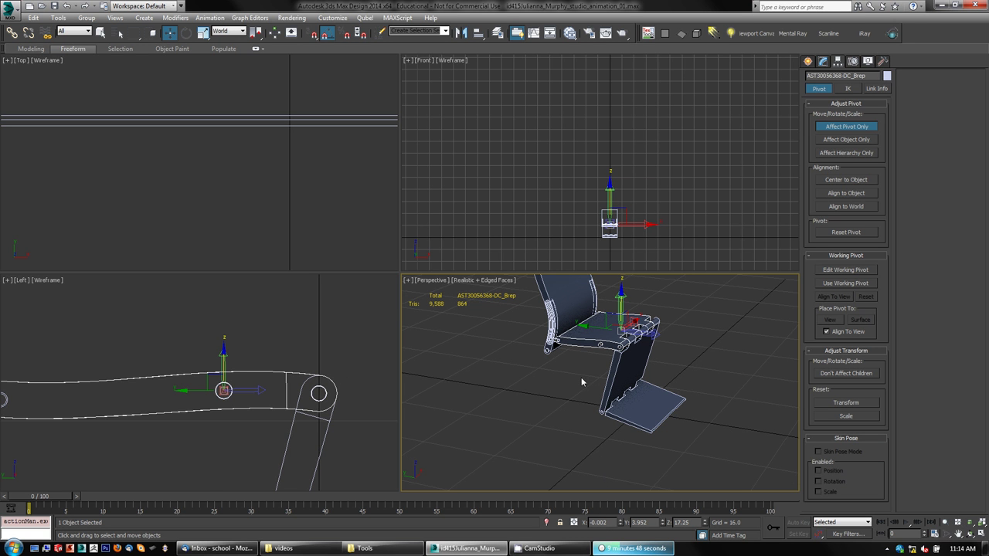
click(565, 294)
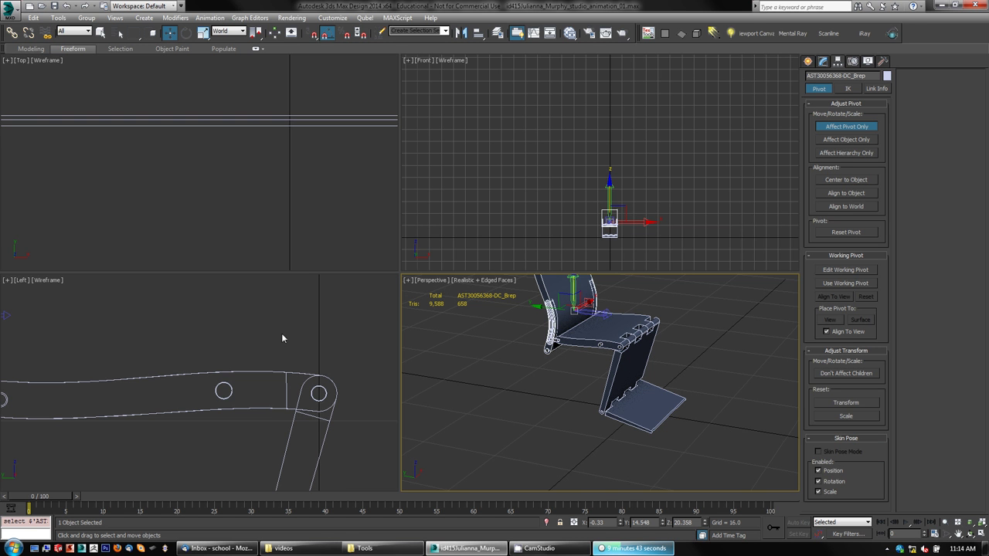
right_click(298, 201)
key(z)
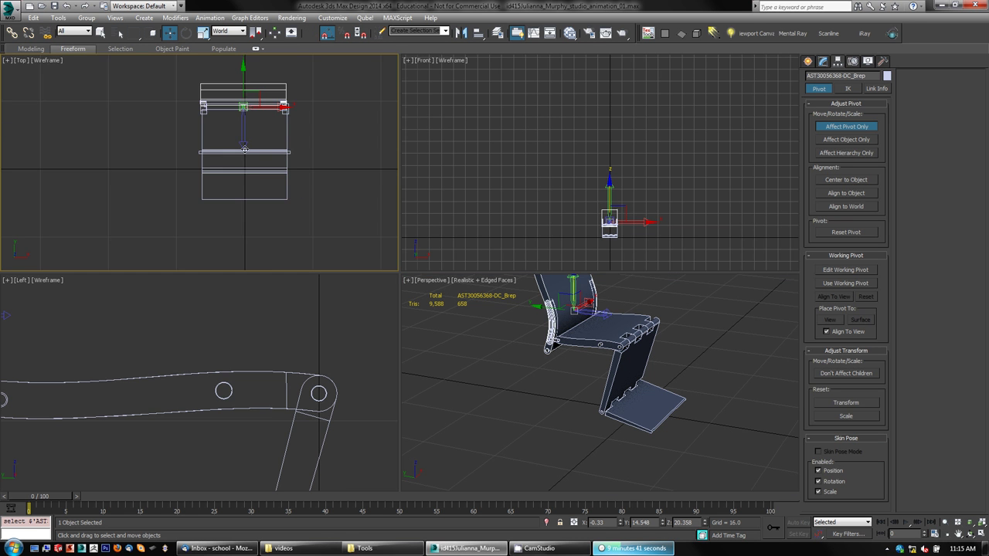
scroll(242, 167, up, 5)
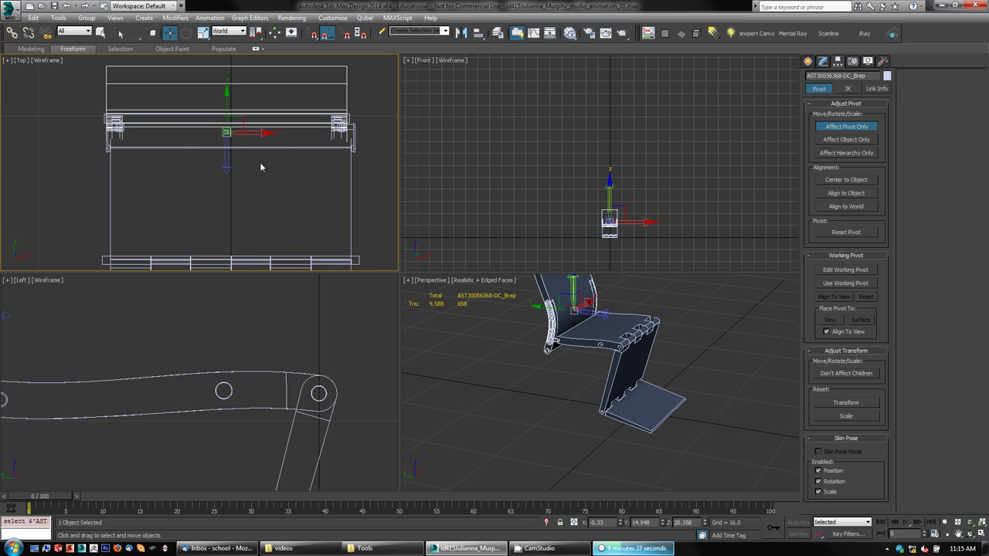
scroll(260, 167, down, 3)
Set the X position of both the seat's pivot and the backrest's pivot to 0
click(581, 345)
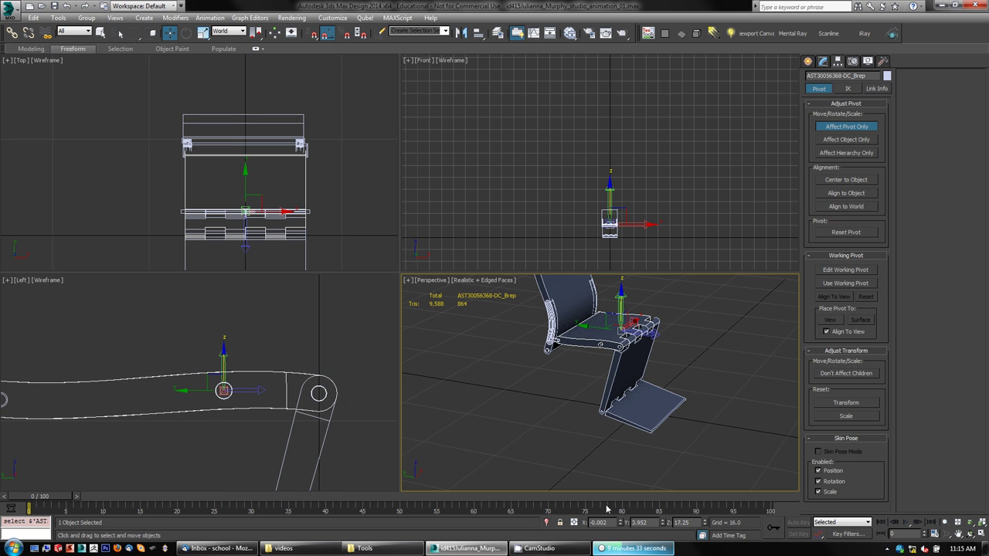
right_click(622, 524)
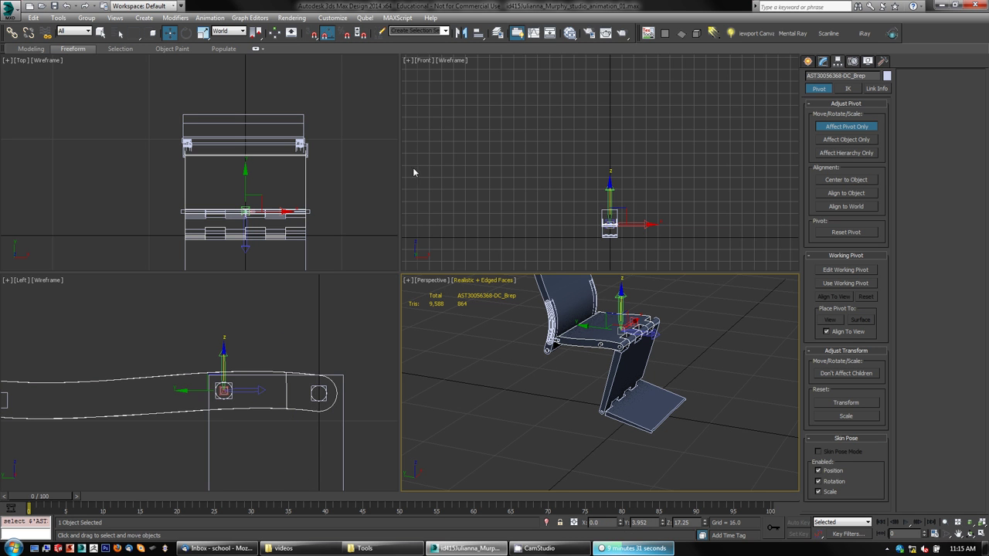
click(303, 118)
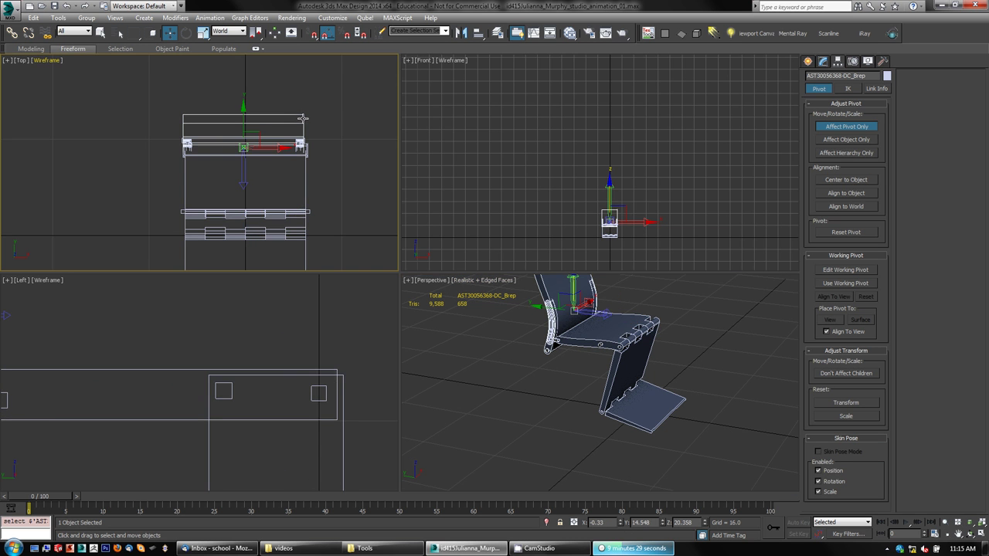
right_click(609, 523)
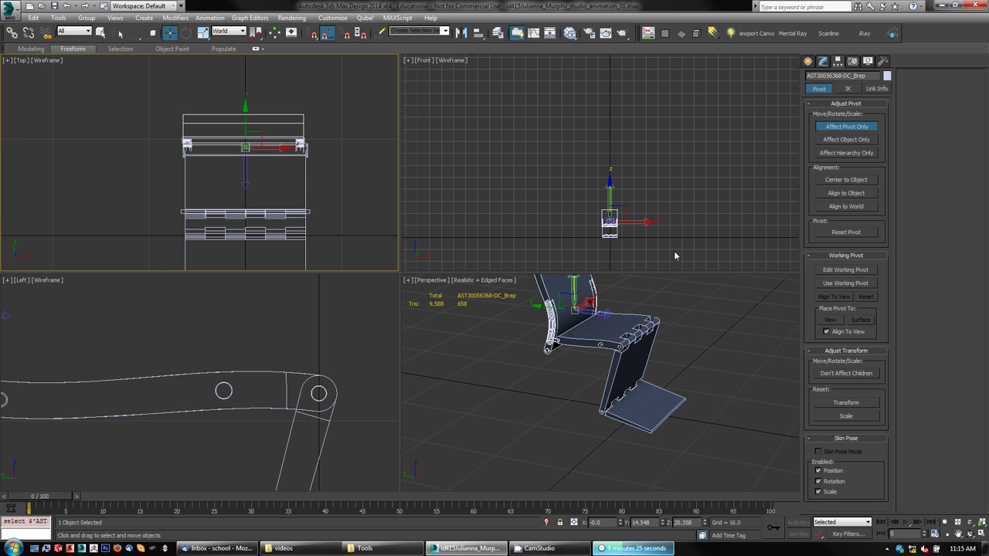
Center the backrest's pivot on the object, leave pivot-only adjustment and set the backrest's X position to 0
click(618, 377)
middle_drag(615, 481, 641, 437)
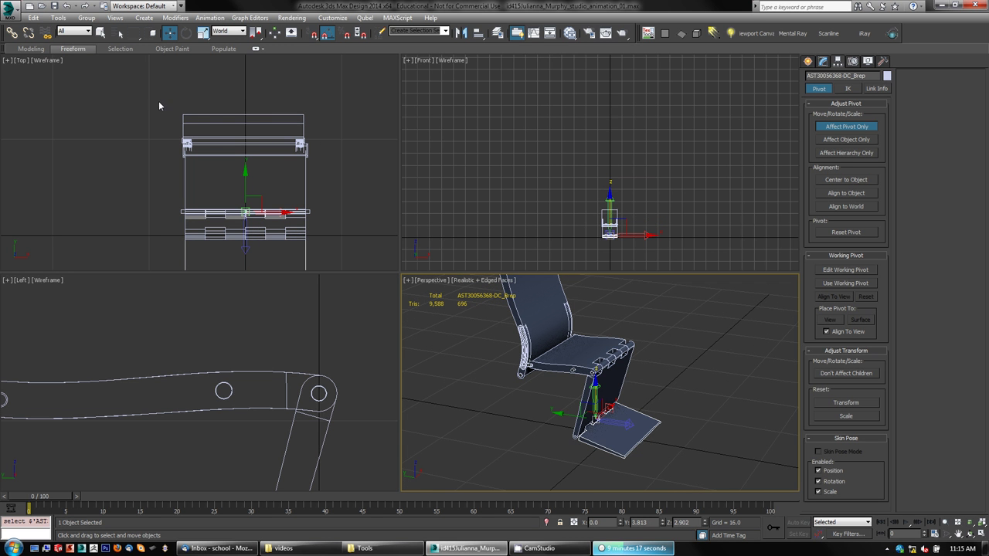
drag(169, 108, 337, 127)
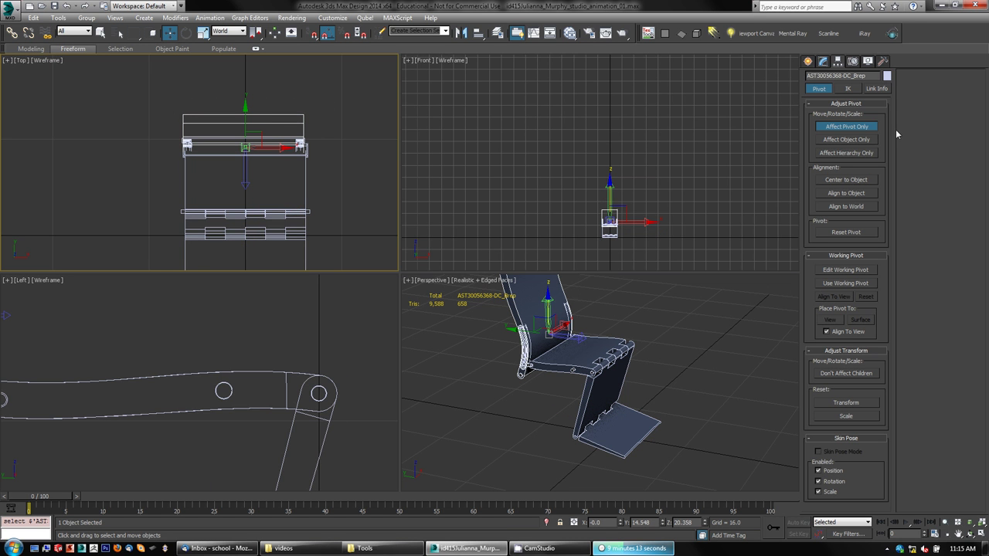
click(853, 180)
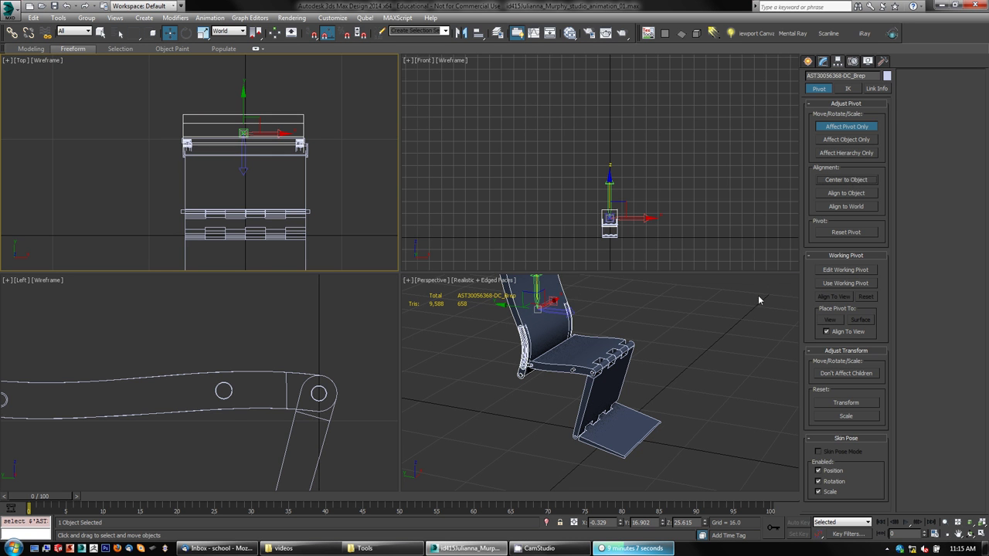
click(838, 129)
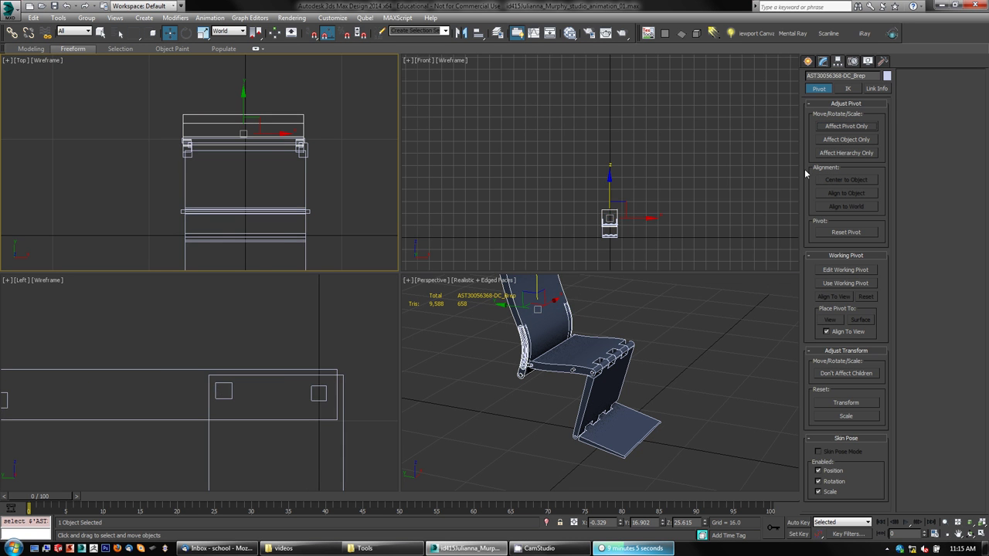
right_click(622, 523)
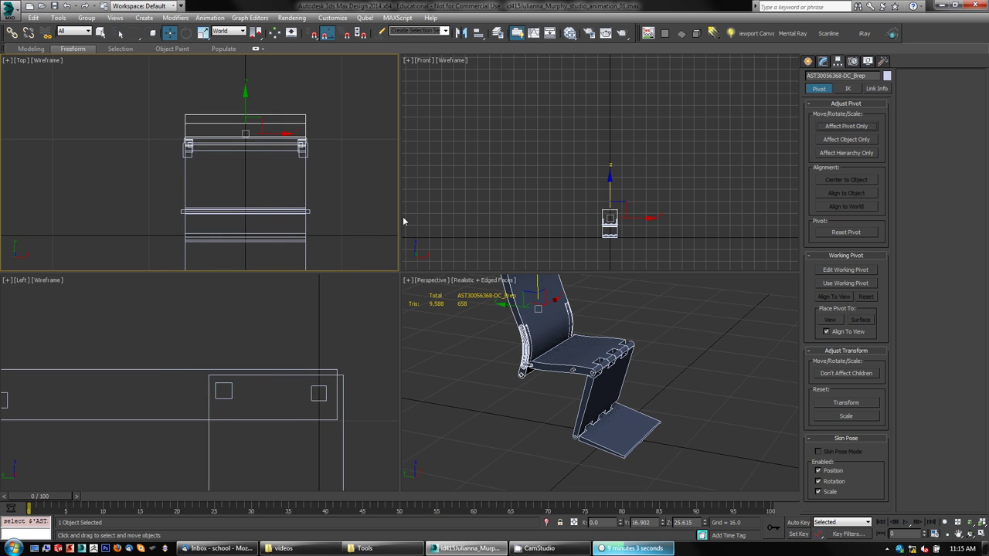
Enable pivot-only adjustment for the backrest and inspect the pin in its curved side slot in the enlarged Left view
middle_drag(555, 410, 537, 412)
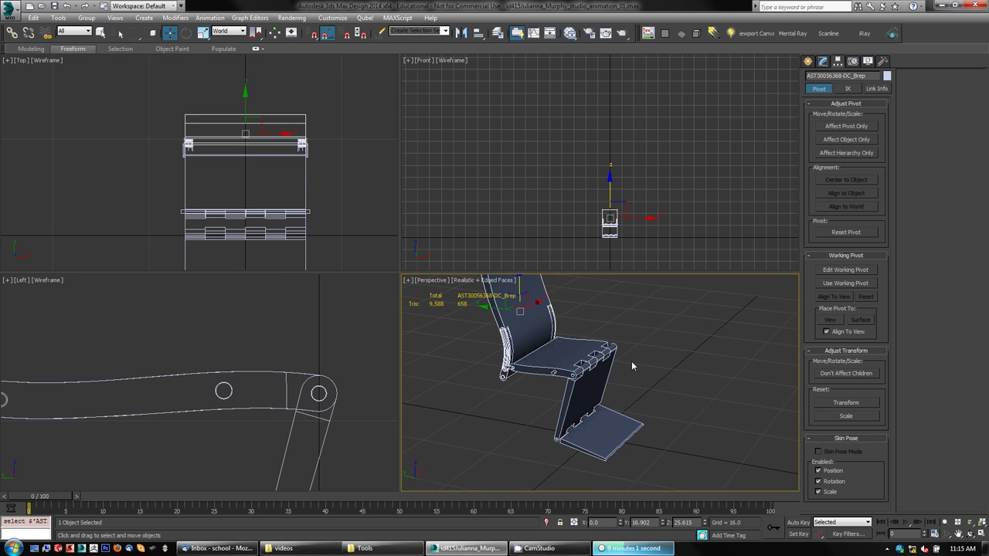
middle_drag(624, 341, 658, 345)
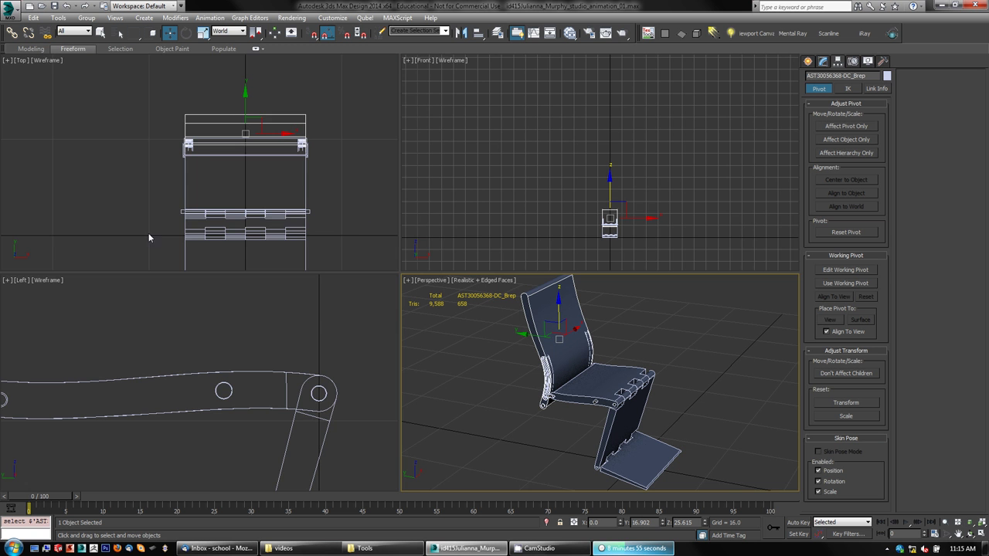
middle_drag(149, 237, 284, 224)
scroll(117, 329, down, 2)
scroll(245, 337, down, 3)
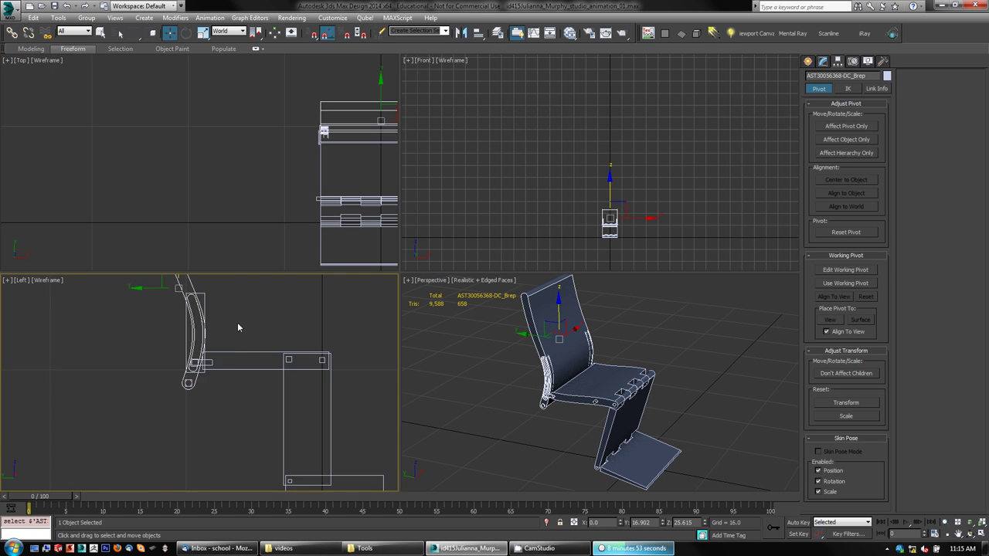
scroll(245, 340, up, 1)
key(alt+w)
scroll(444, 215, down, 3)
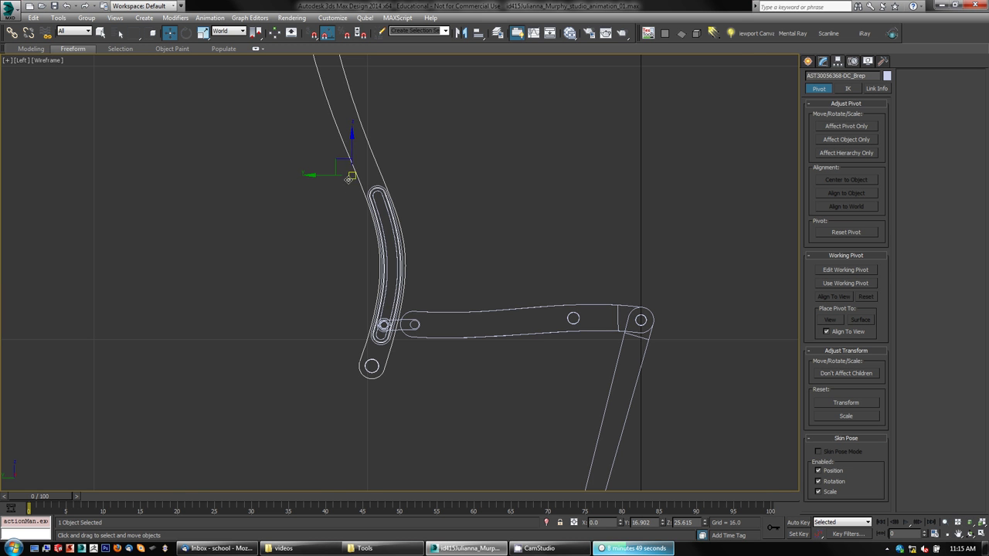
click(855, 125)
scroll(436, 232, up, 10)
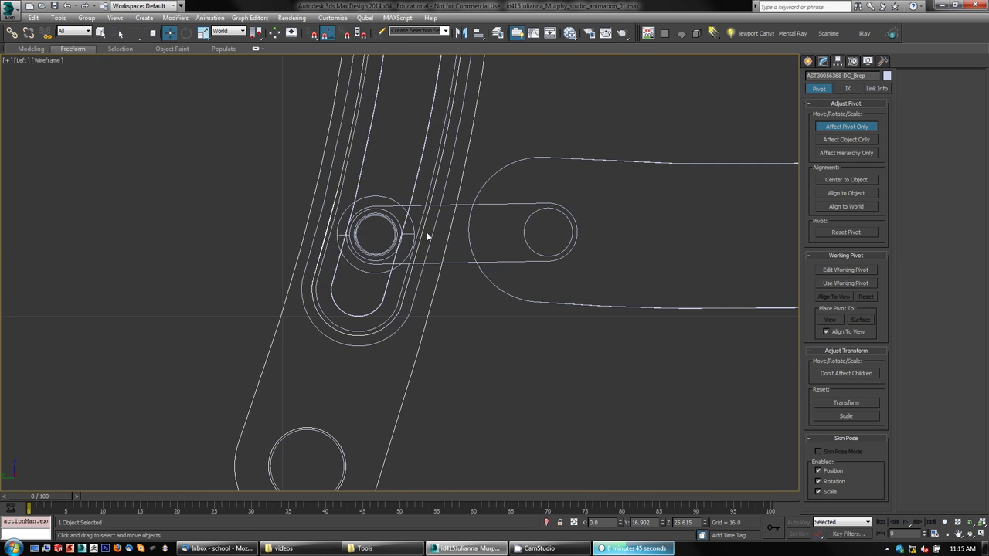
scroll(360, 236, up, 4)
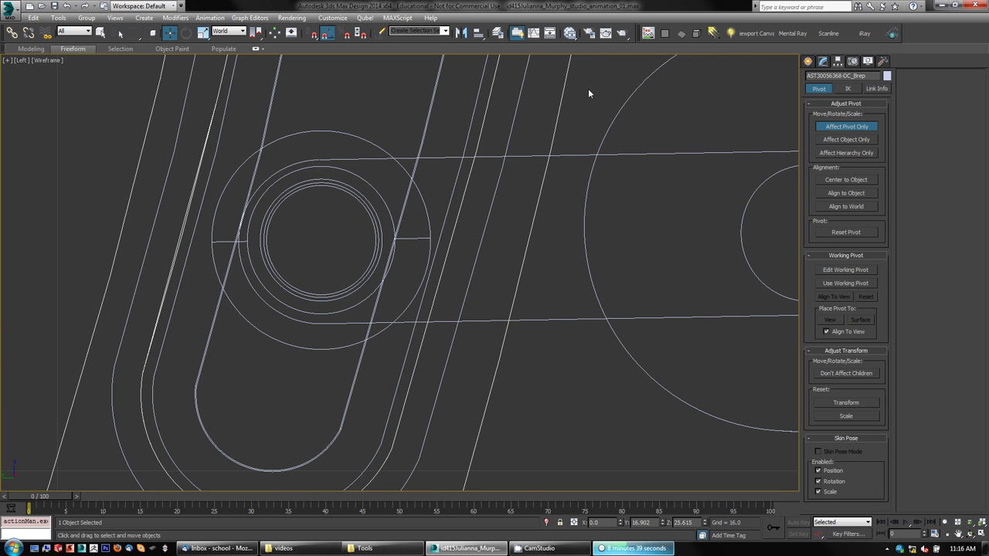
scroll(535, 185, down, 8)
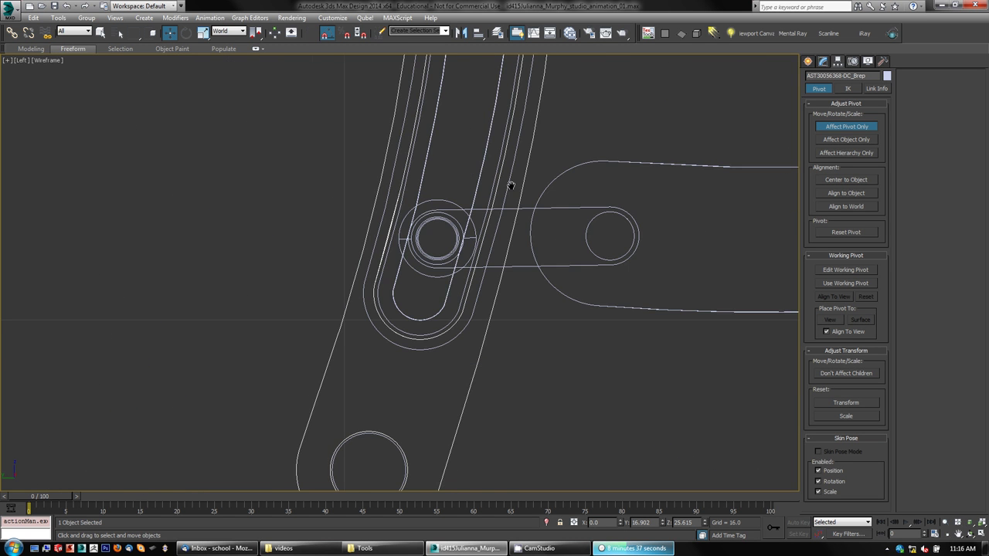
middle_drag(510, 185, 480, 239)
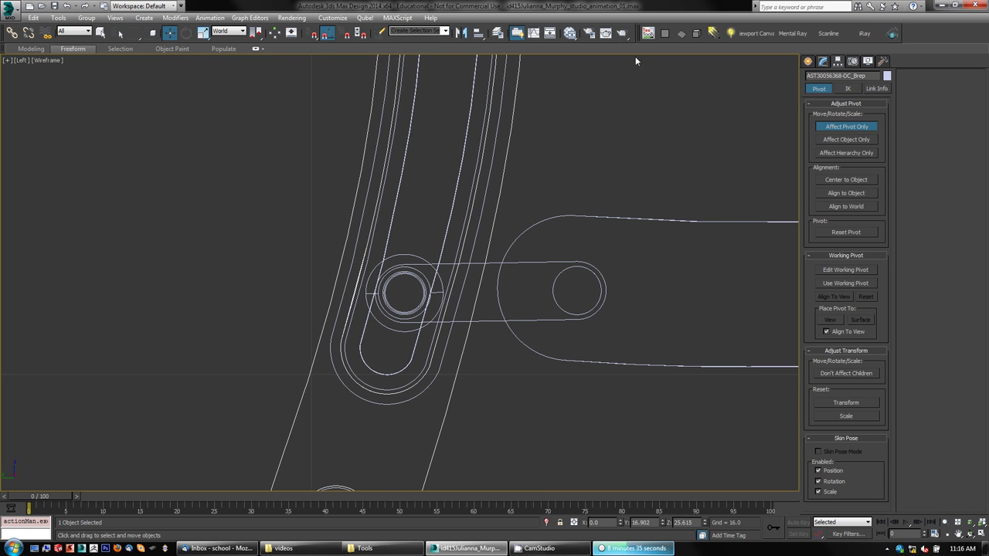
click(478, 34)
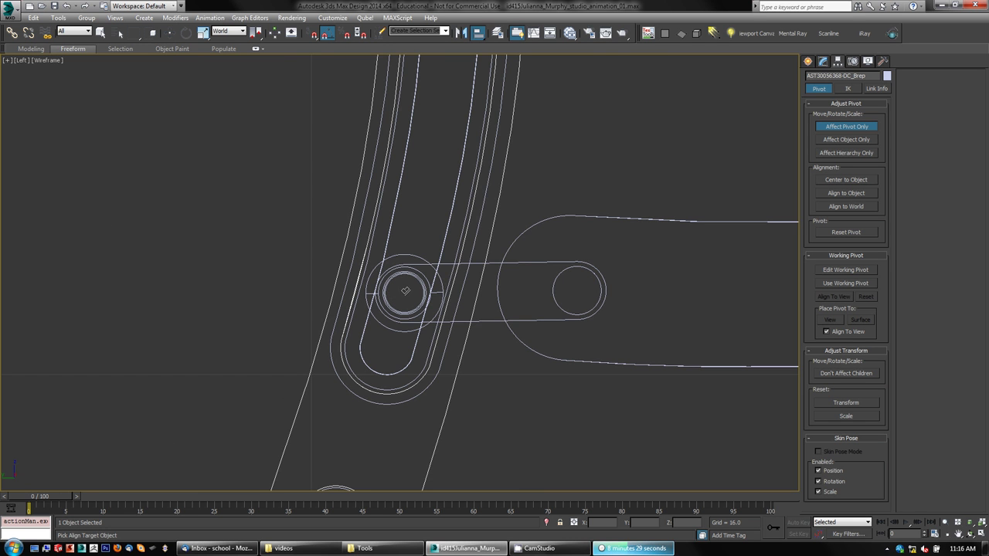
click(417, 284)
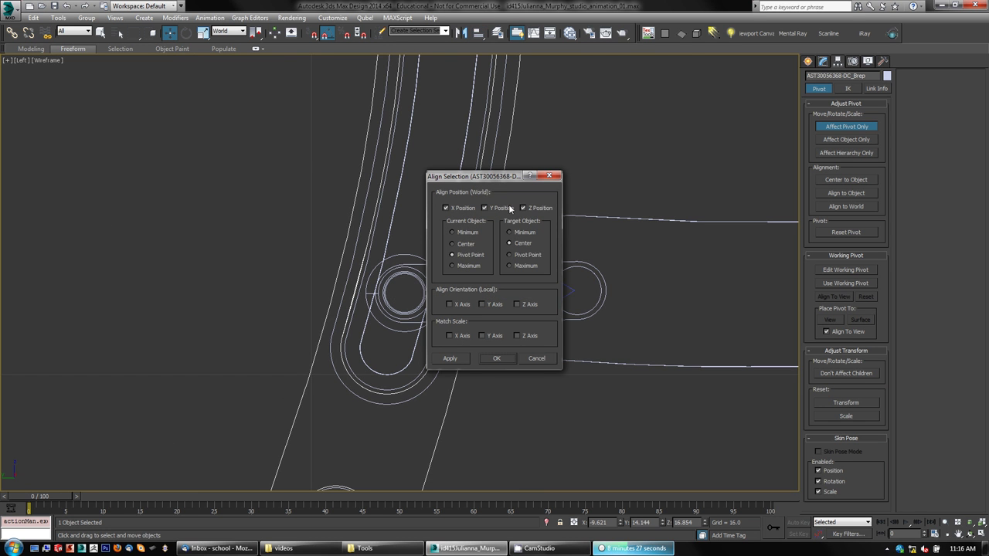
drag(503, 179, 616, 183)
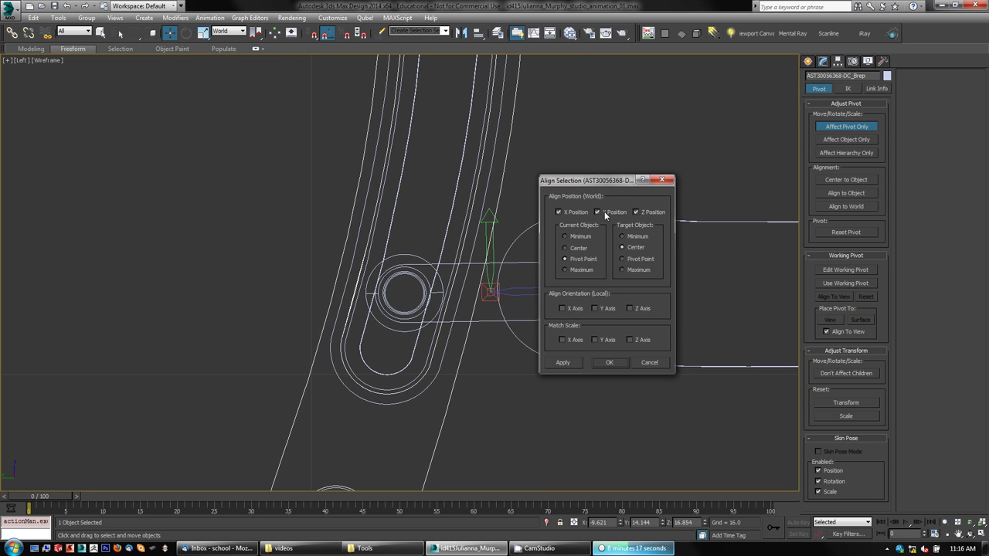
click(650, 363)
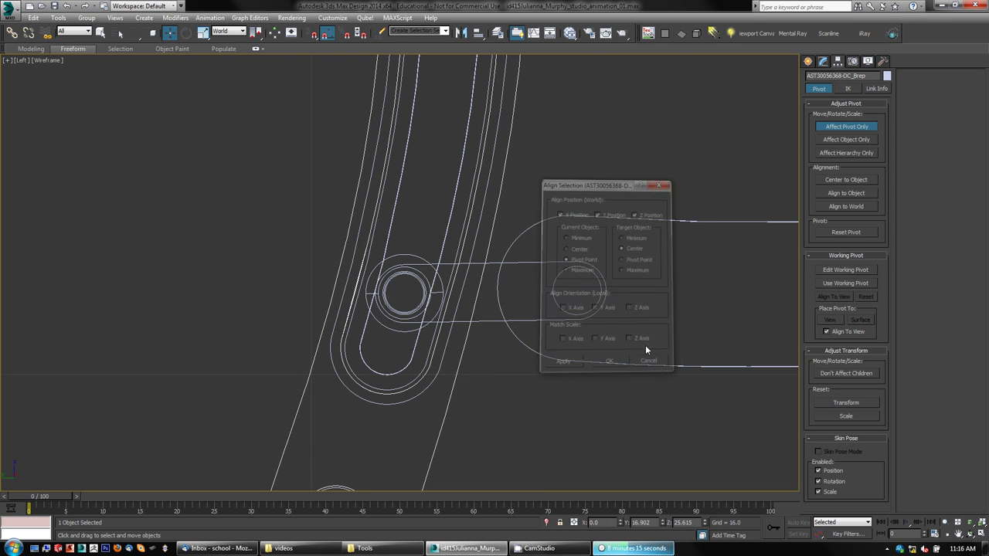
Align the backrest's pivot point to the short pin link's center in X, Y and Z, and shift it onto the pin in the curved slot
click(478, 32)
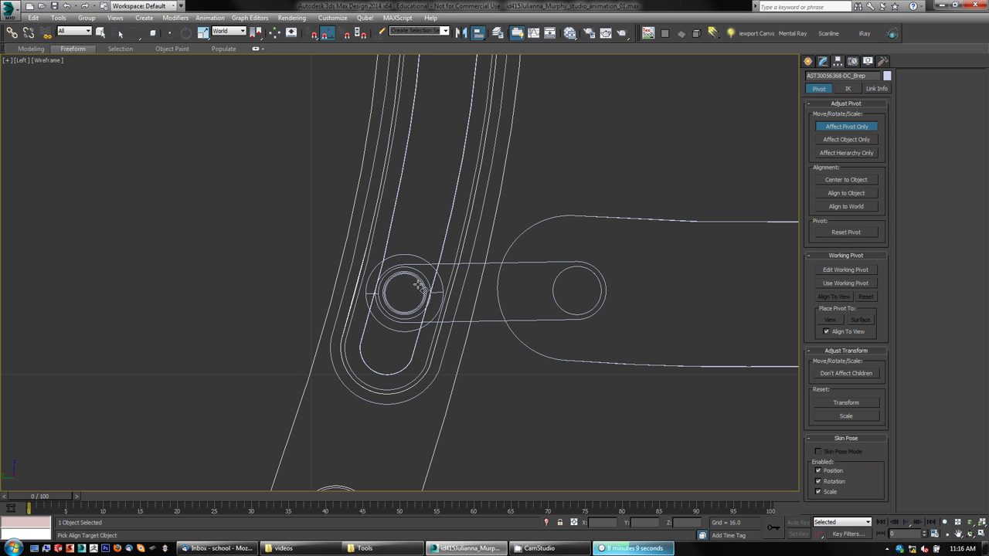
click(423, 291)
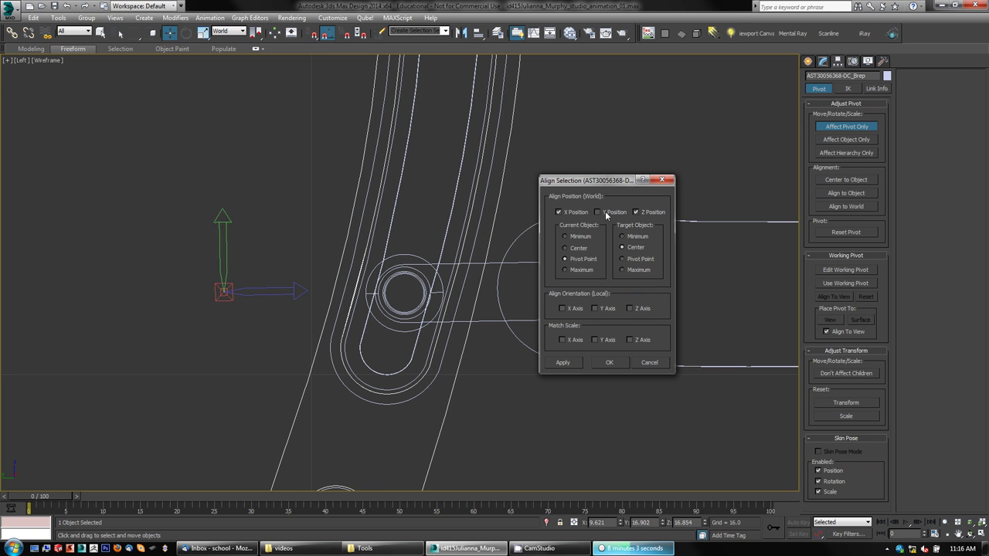
click(578, 212)
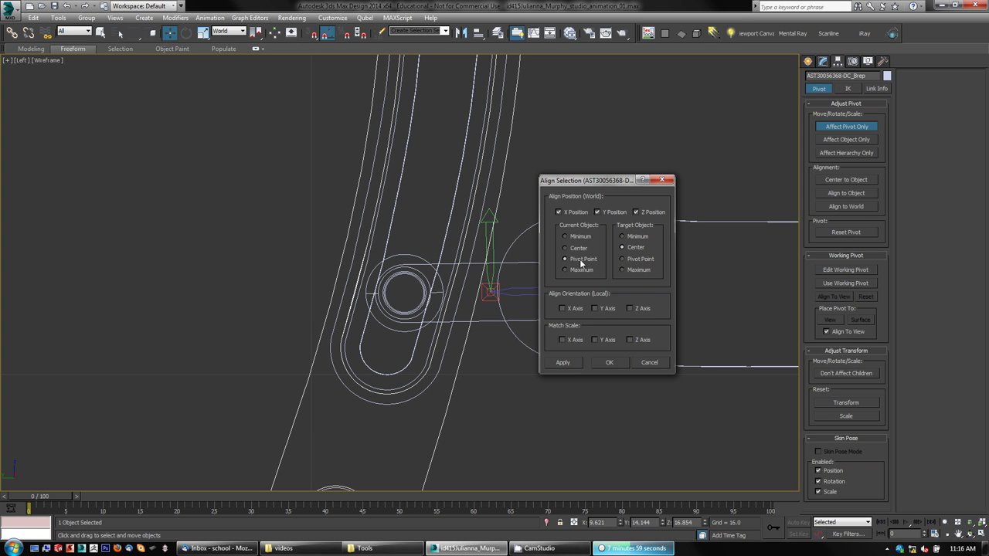
click(625, 258)
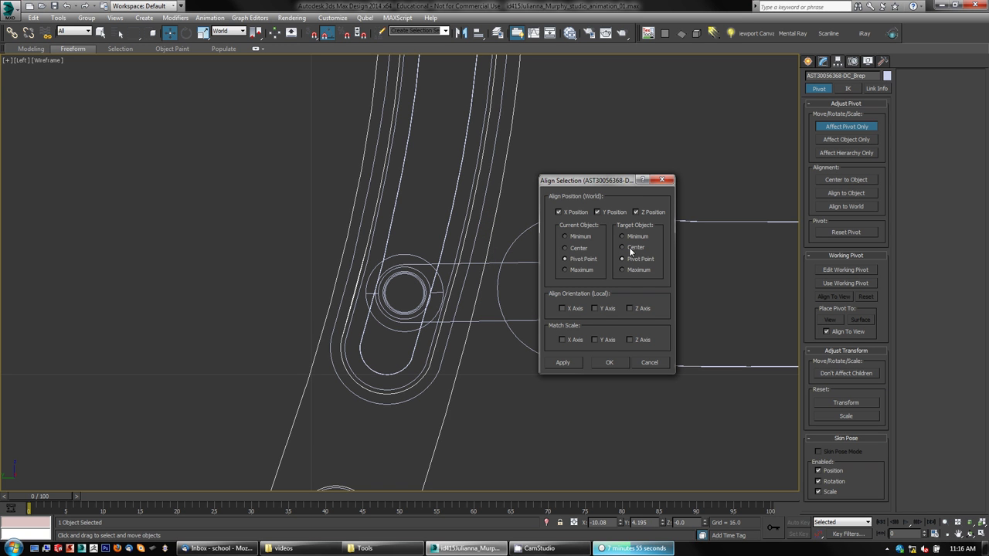
click(632, 248)
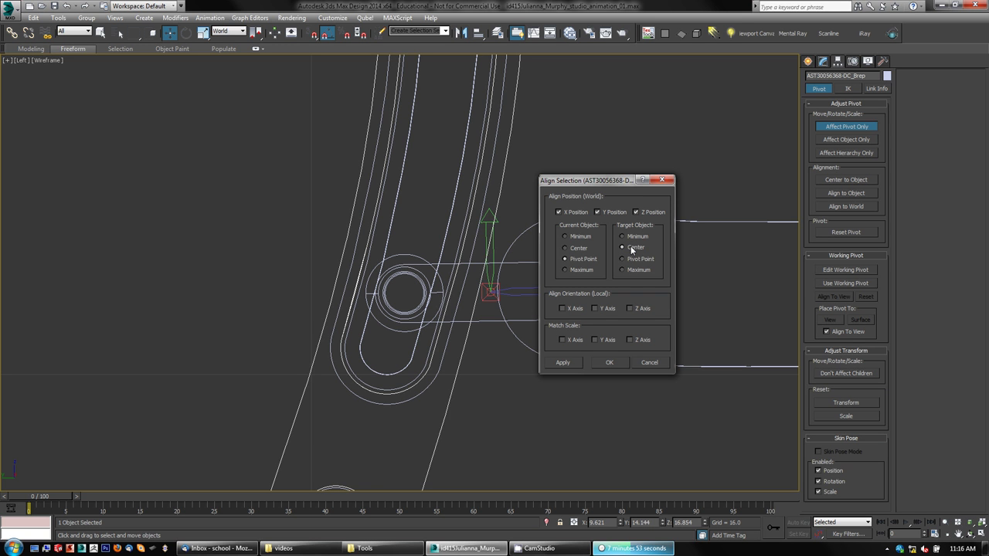
click(610, 362)
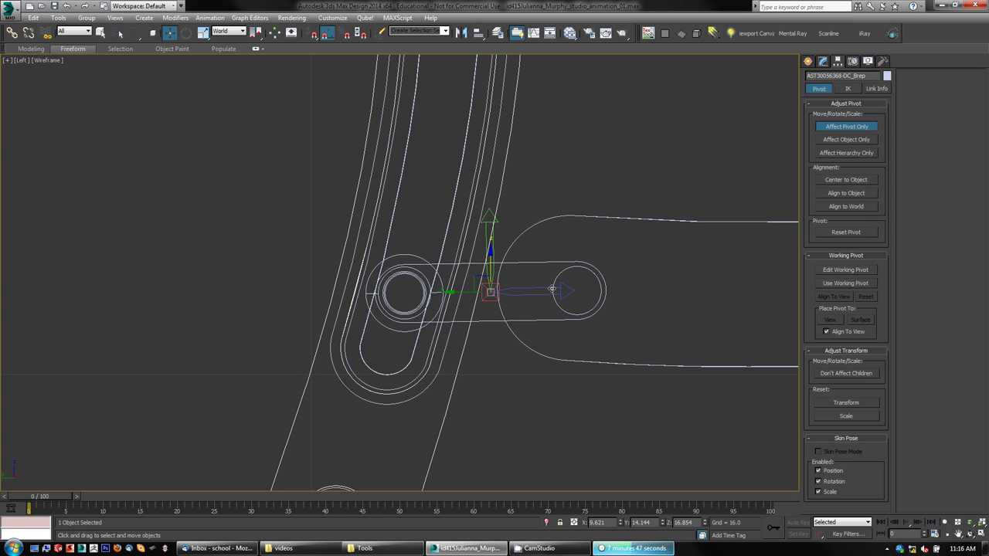
drag(495, 292, 410, 292)
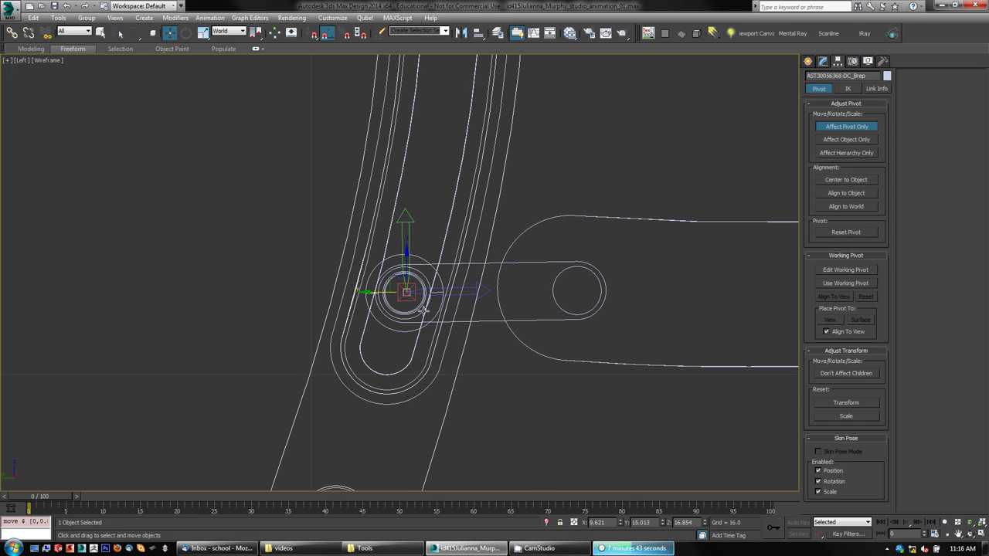
Fine-tune the backrest's pivot to the center of the pin's circles in the Left view and leave pivot-only adjustment
scroll(415, 307, up, 5)
scroll(416, 272, up, 4)
scroll(409, 242, down, 2)
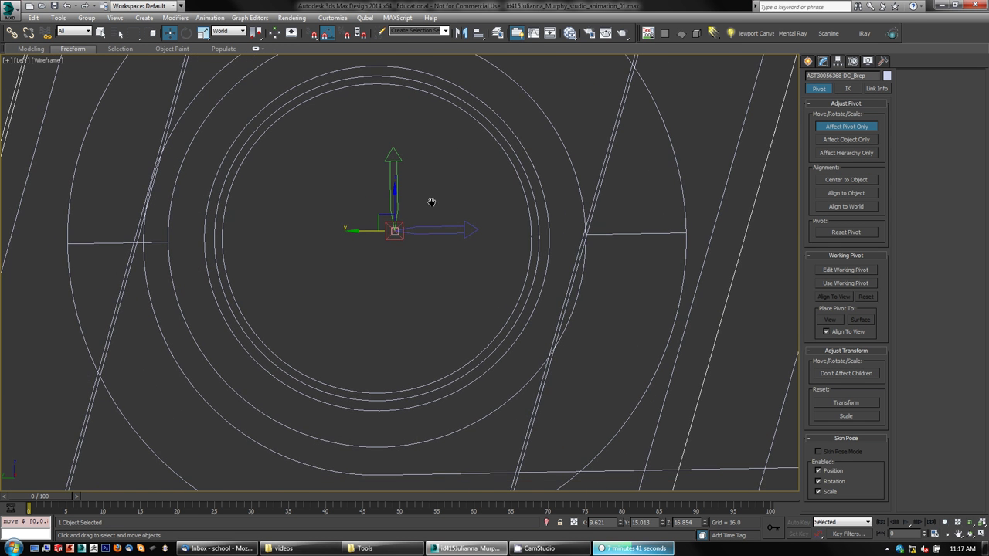
mouse_move(384, 221)
mouse_down()
mouse_move(354, 220)
mouse_move(369, 223)
mouse_up()
scroll(376, 229, up, 3)
scroll(376, 229, down, 2)
scroll(378, 226, up, 1)
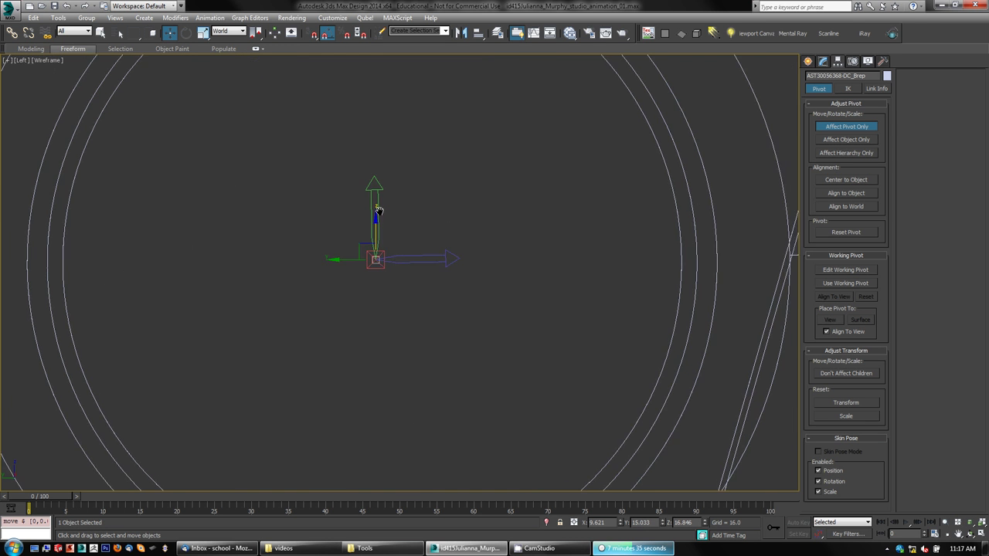
scroll(390, 217, down, 2)
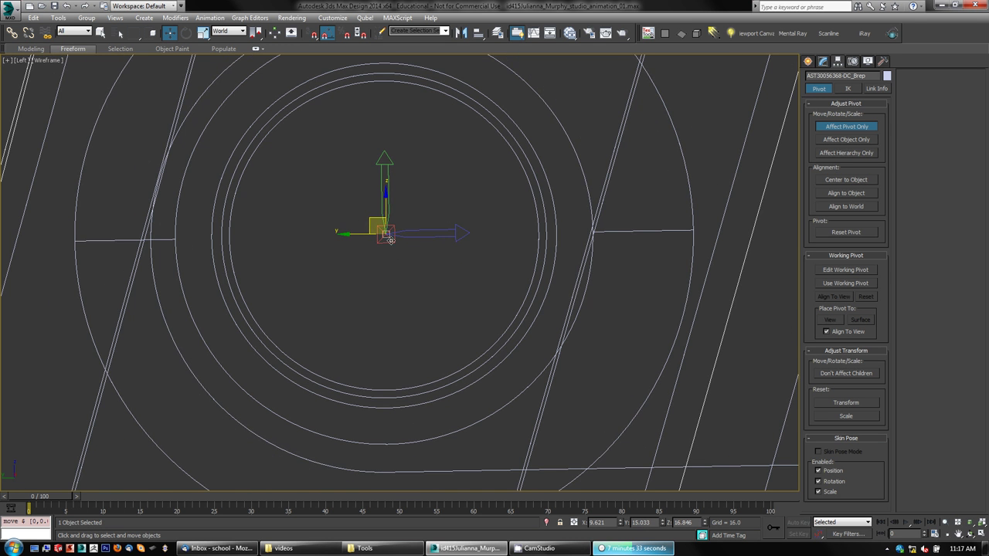
drag(370, 219, 356, 257)
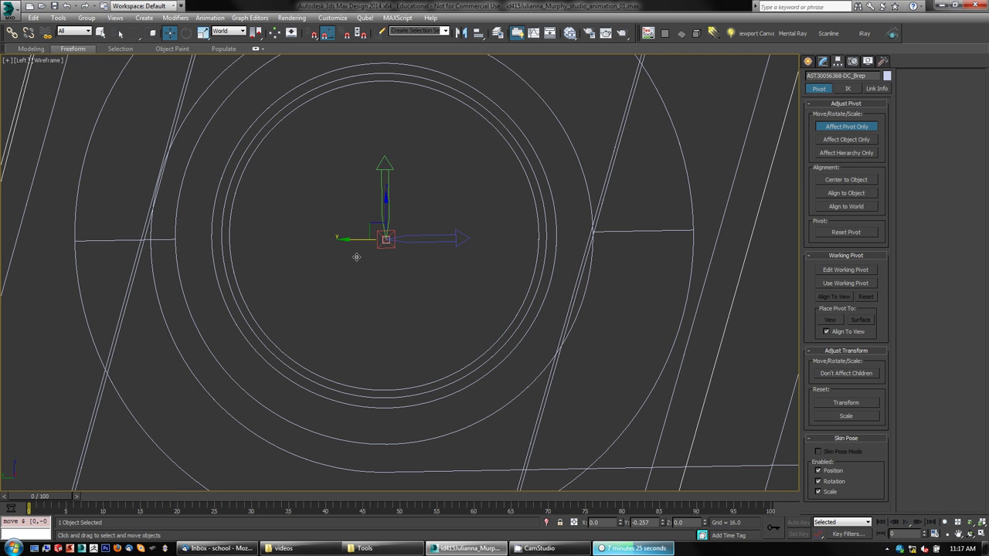
drag(356, 257, 354, 257)
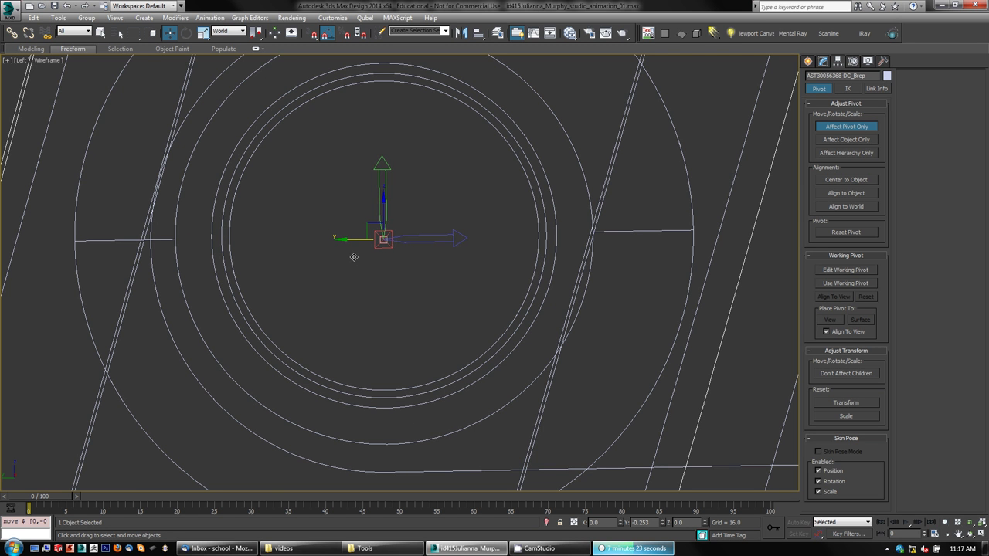
scroll(363, 257, down, 10)
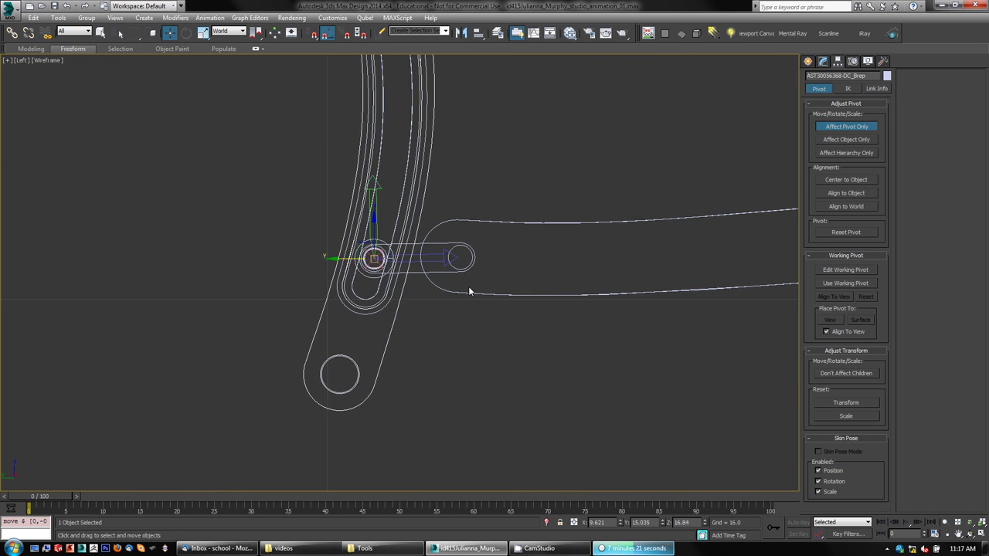
middle_drag(469, 292, 445, 292)
middle_drag(569, 326, 549, 330)
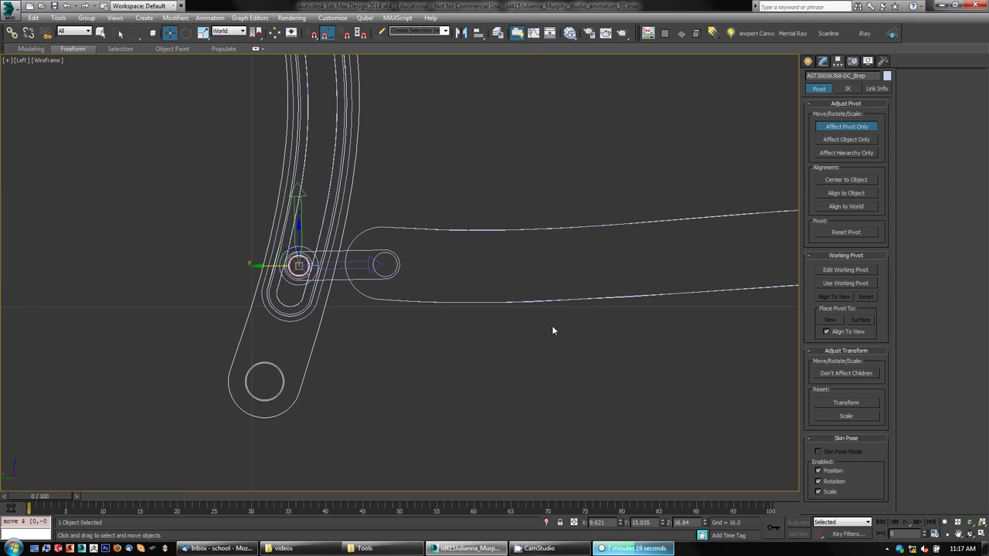
click(859, 128)
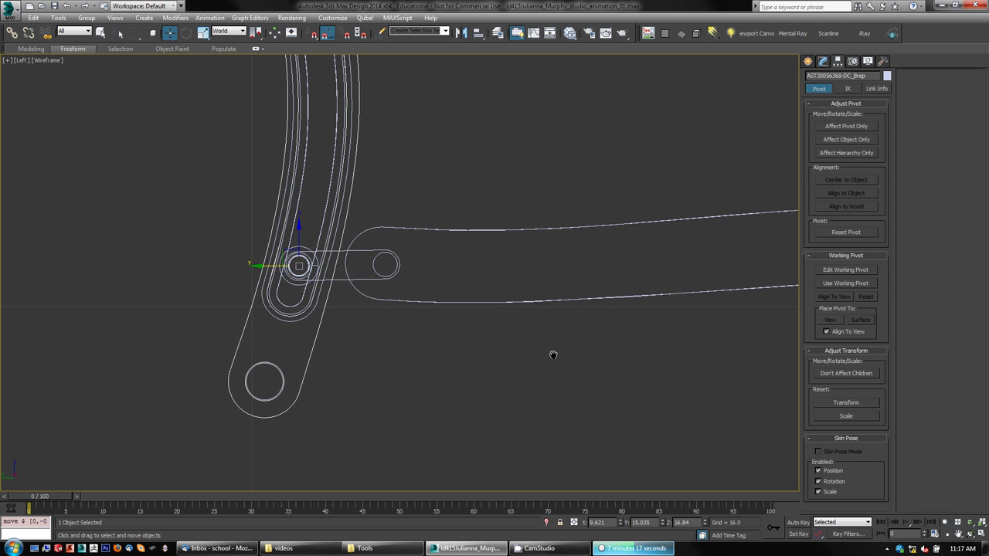
Set the X position of the backrest's pivot to 0 in pivot-only adjustment, and leave that mode
key(alt+w)
click(617, 375)
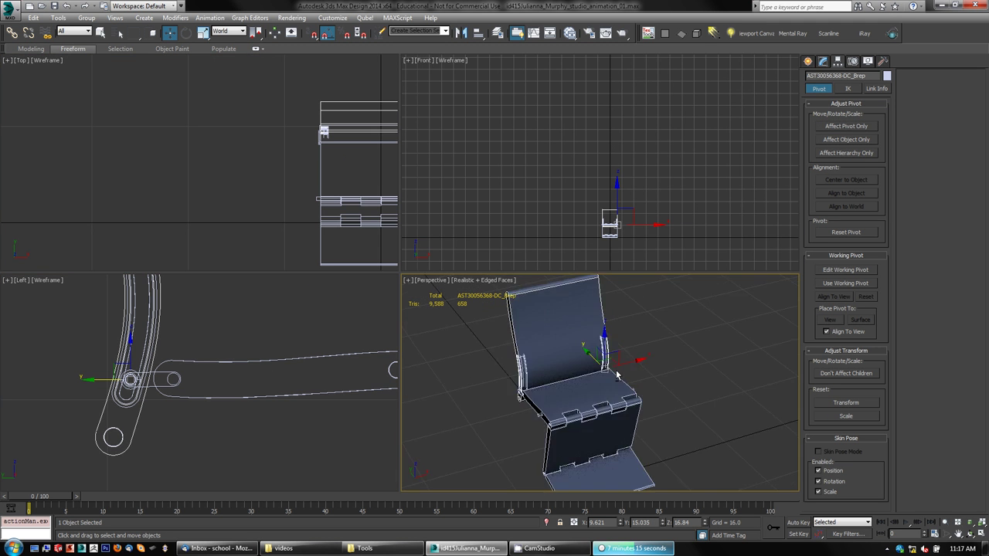
alt+middle_drag(616, 374, 611, 398)
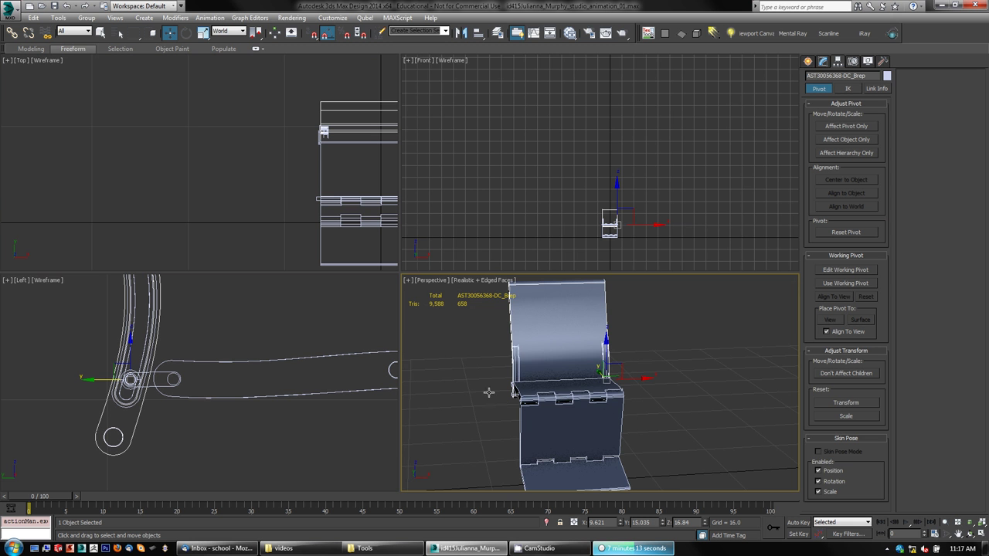
mouse_move(413, 410)
alt+middle_down()
mouse_move(501, 405)
mouse_move(402, 409)
alt+middle_up()
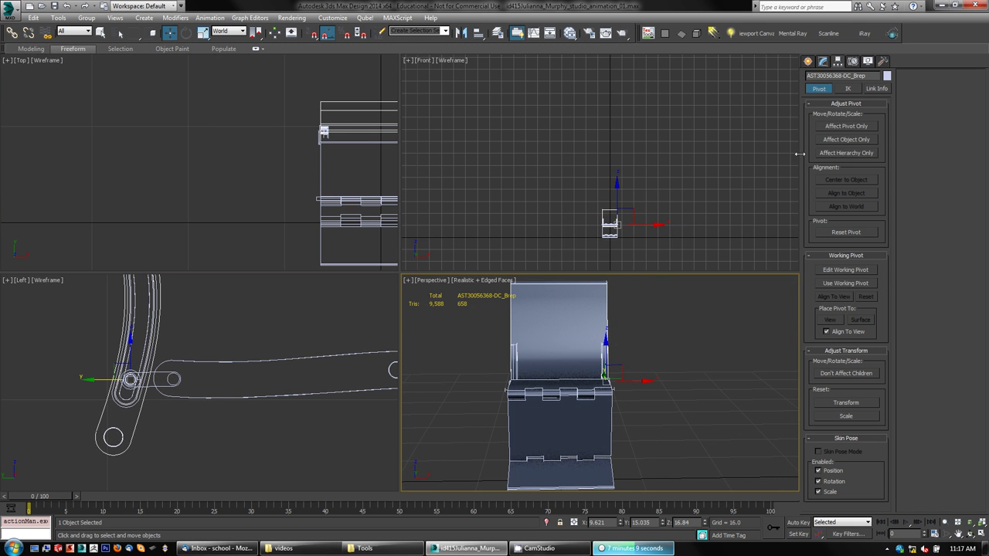
click(845, 127)
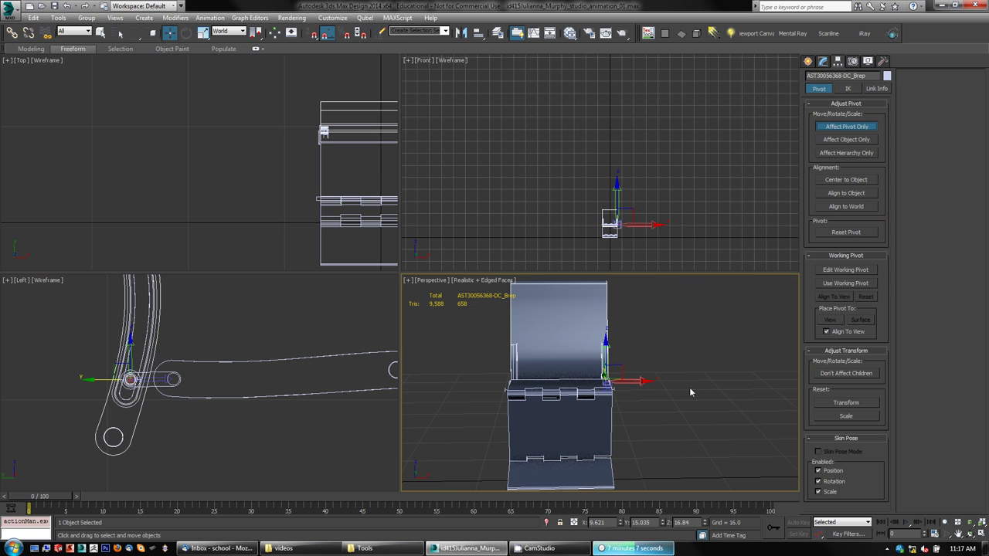
right_click(622, 523)
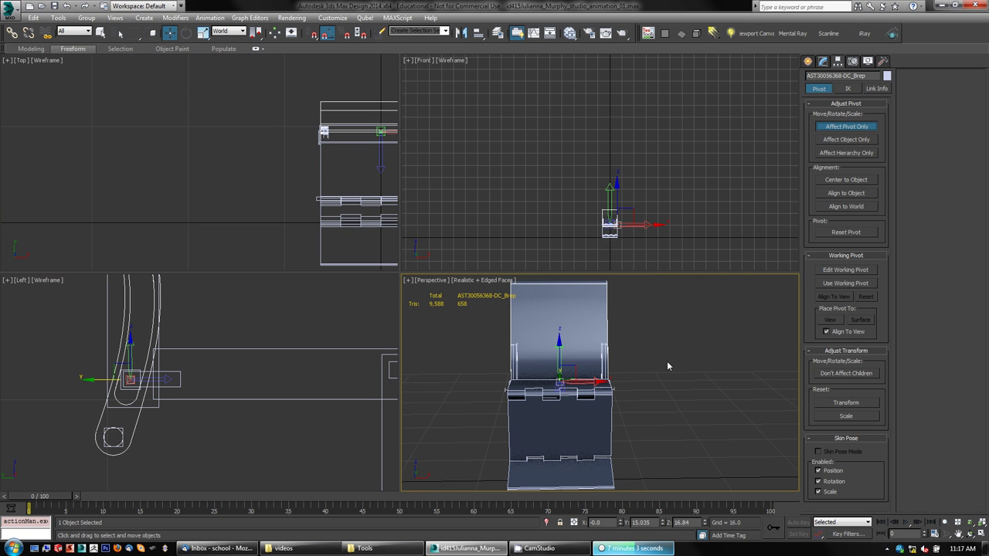
click(847, 127)
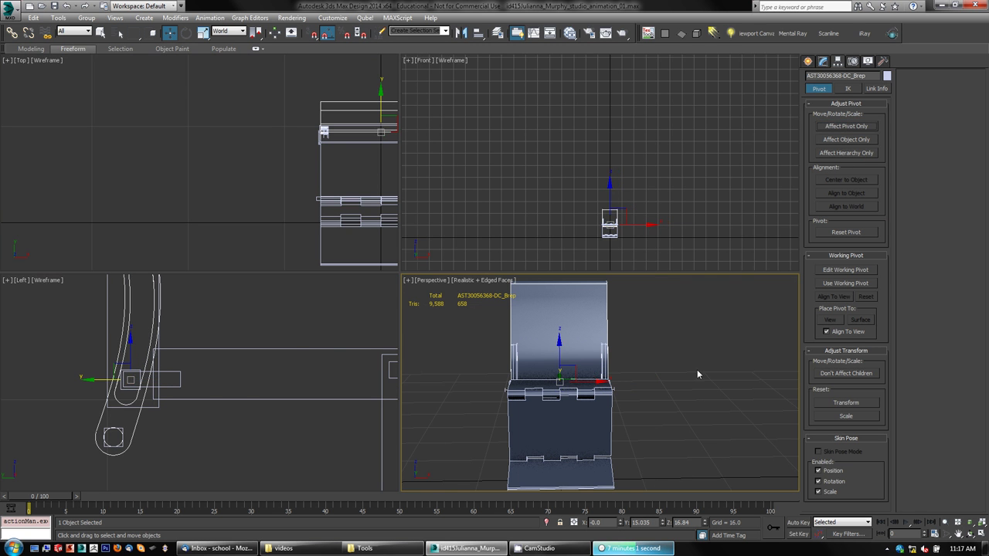
Try moving the seat vertically in the enlarged Perspective view to test its linked parts, and undo the move
alt+middle_drag(697, 374, 508, 269)
key(alt+w)
scroll(463, 259, down, 2)
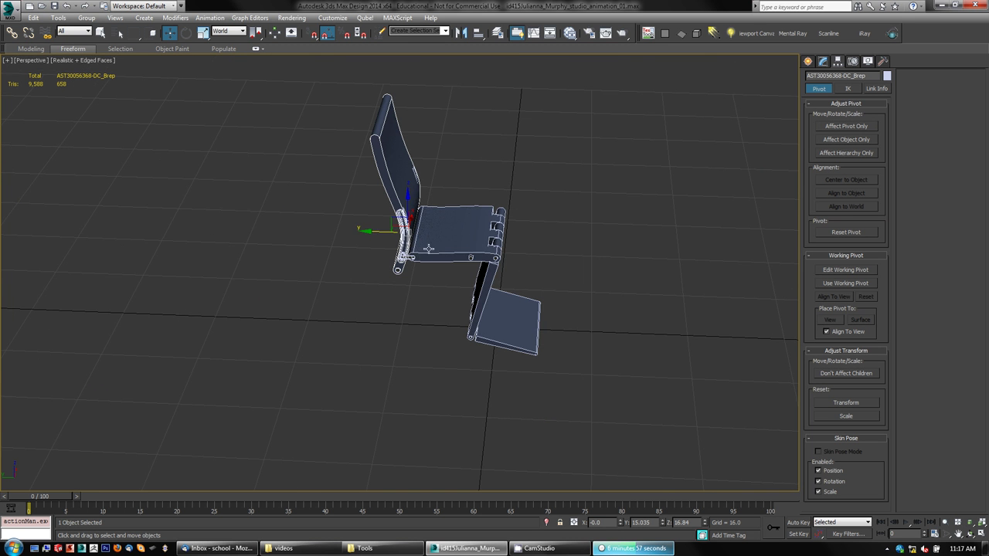
click(429, 248)
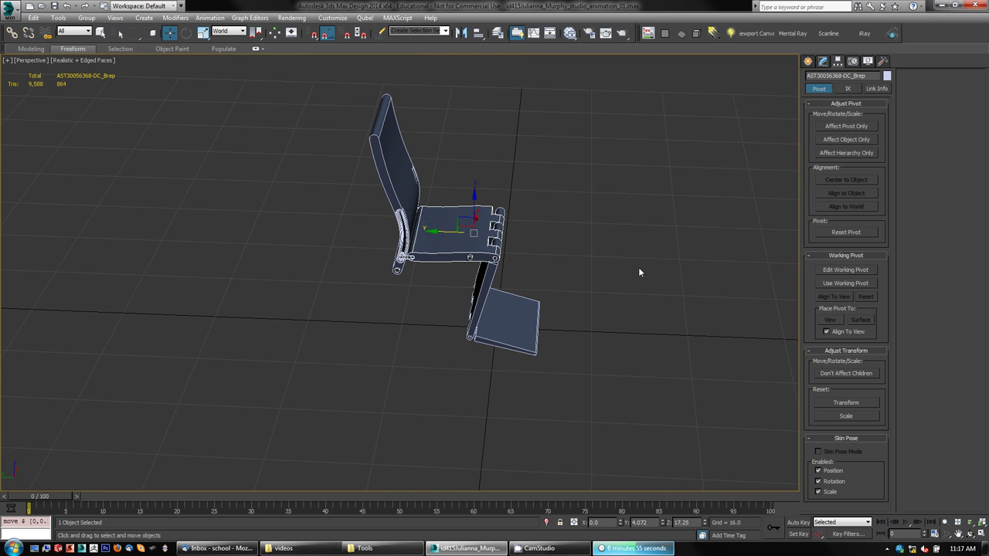
key(ctrl+z)
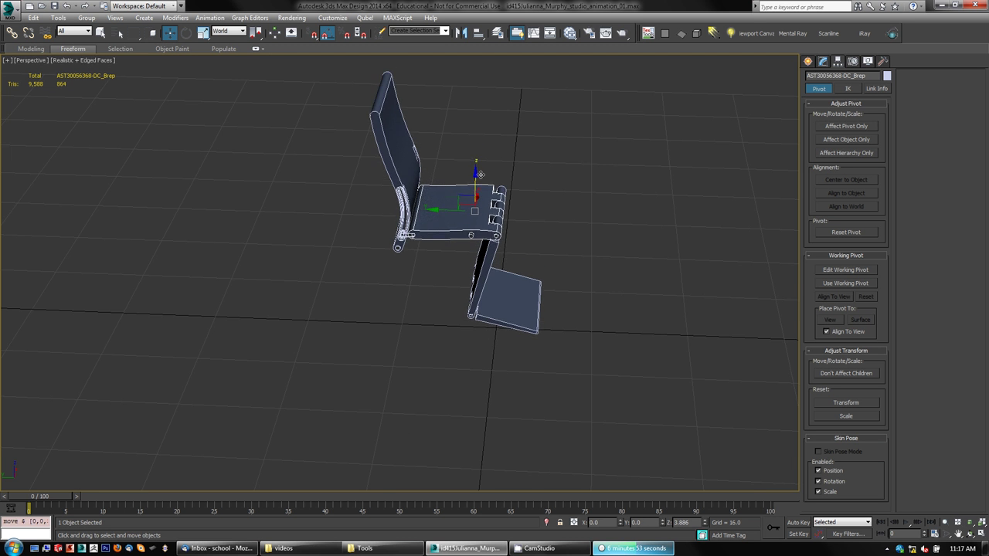
middle_drag(645, 279, 584, 286)
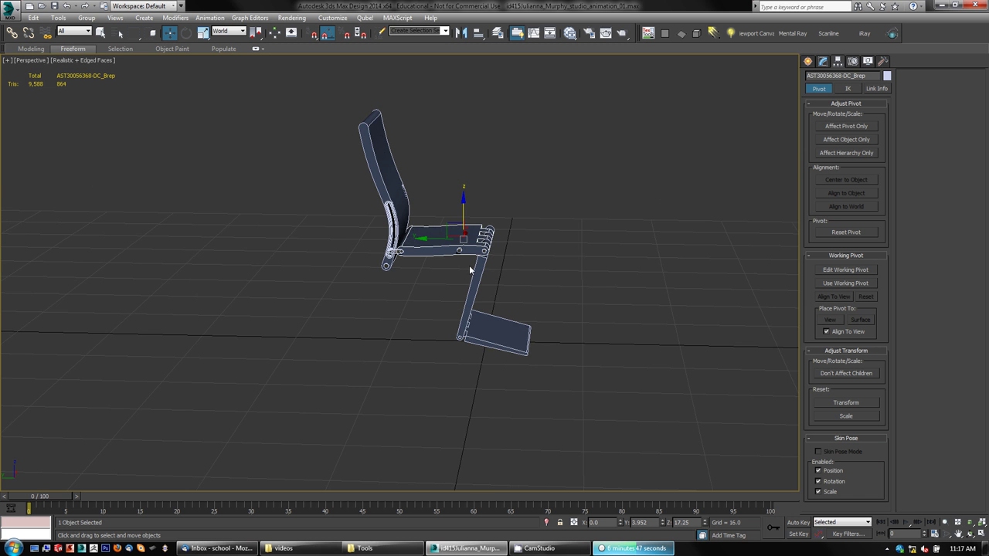
Try moving the seat along Z in the enlarged Left view to test how the linked chair parts follow
key(alt+w)
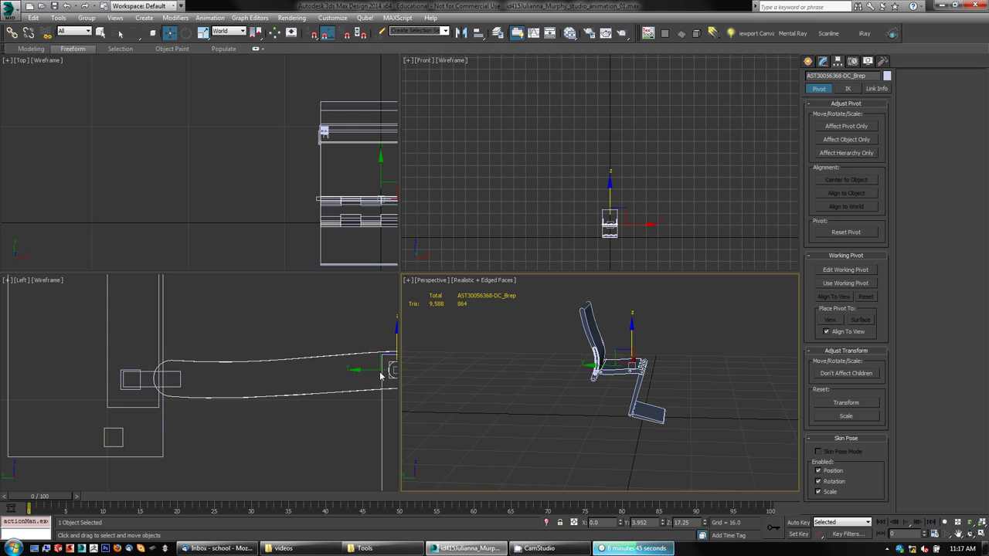
middle_drag(258, 344, 268, 337)
scroll(269, 338, down, 10)
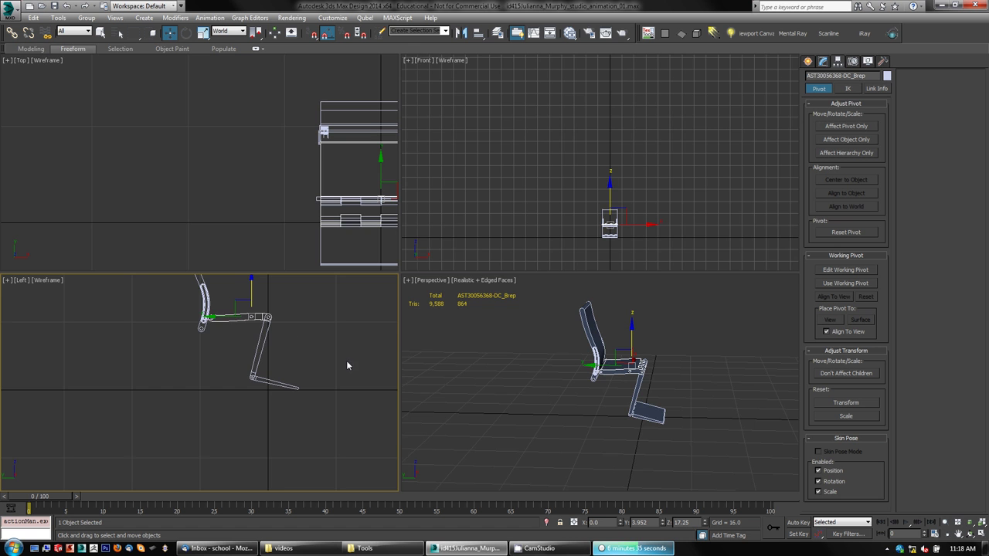
scroll(323, 359, up, 2)
key(alt+w)
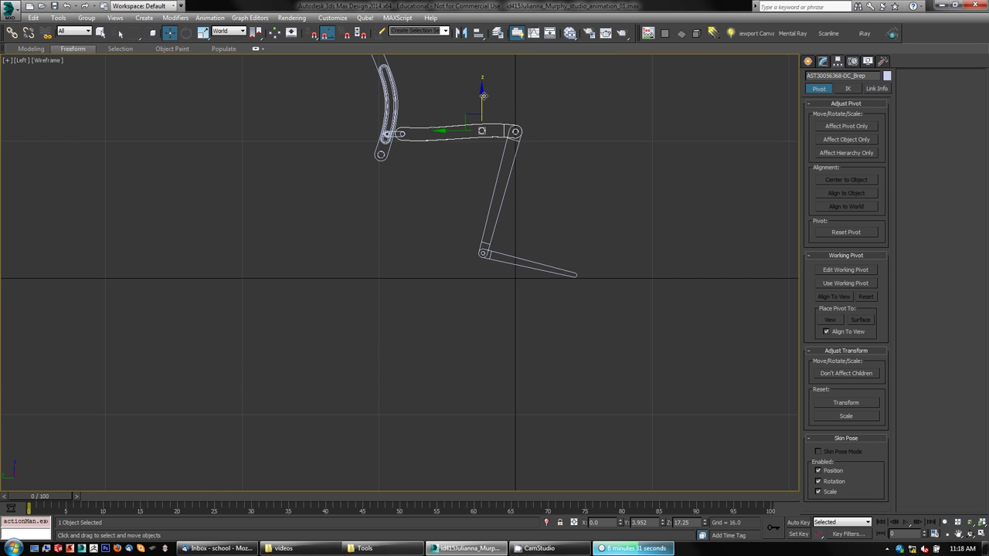
mouse_move(482, 94)
mouse_down()
mouse_move(481, 73)
mouse_move(479, 86)
mouse_up()
Create an HI Solver IK chain between the footrest and the seat
click(580, 269)
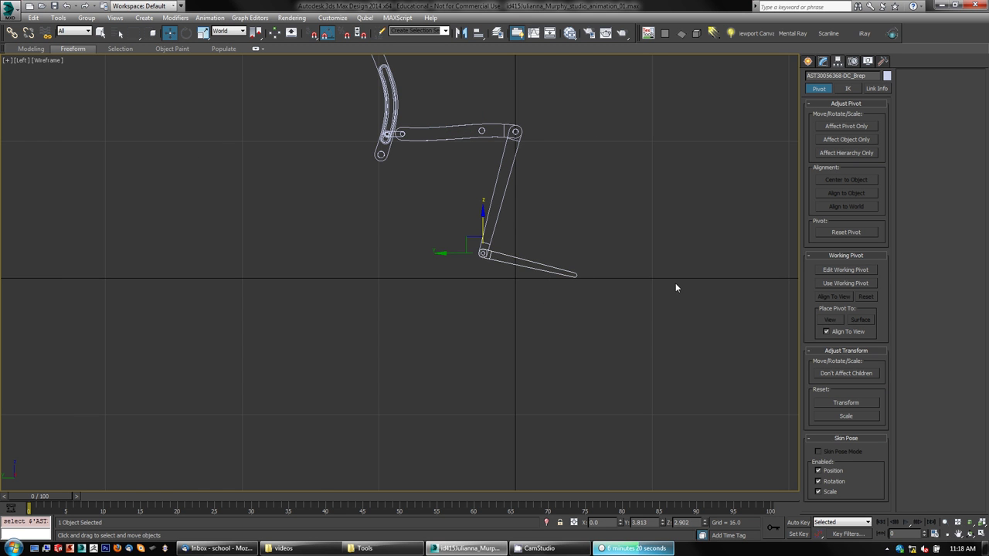
click(210, 17)
mouse_move(225, 60)
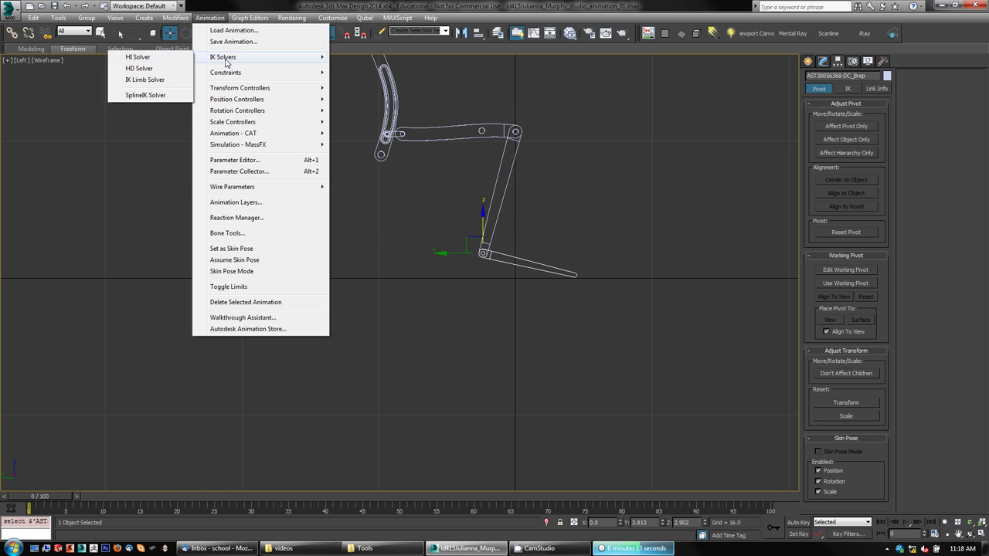
click(151, 62)
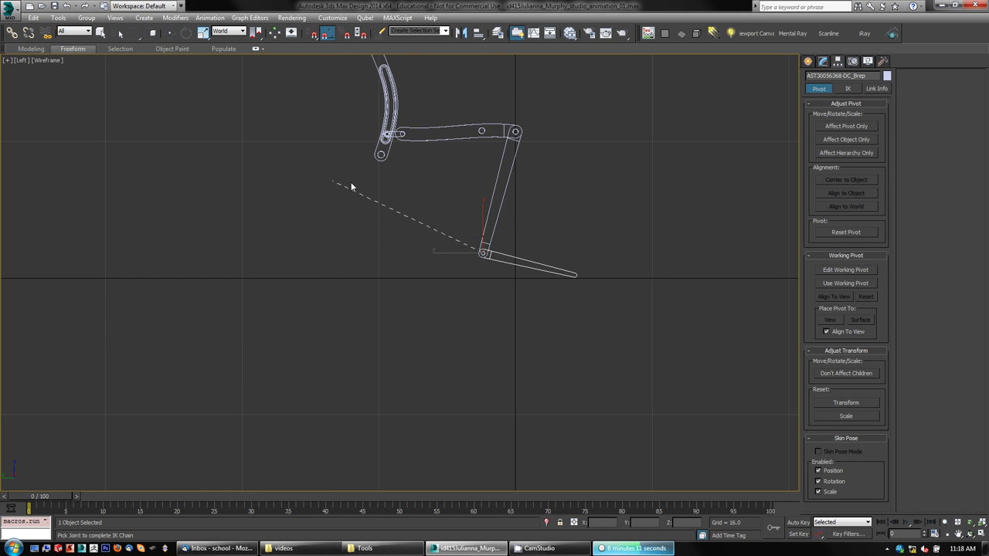
click(431, 140)
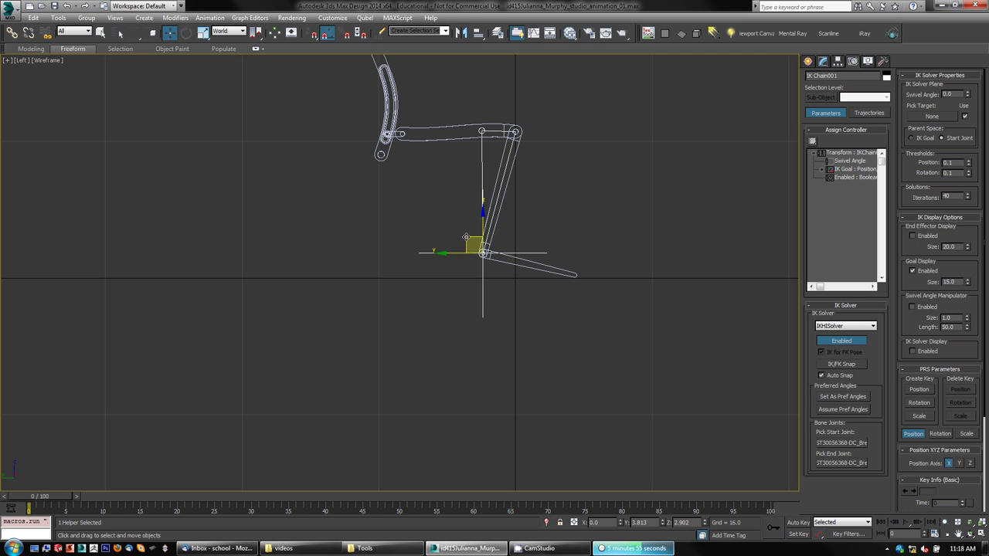
Test the rig by moving the IK chain's goal and rotating the footrest about its pin in the Left view
drag(466, 237, 492, 246)
click(564, 272)
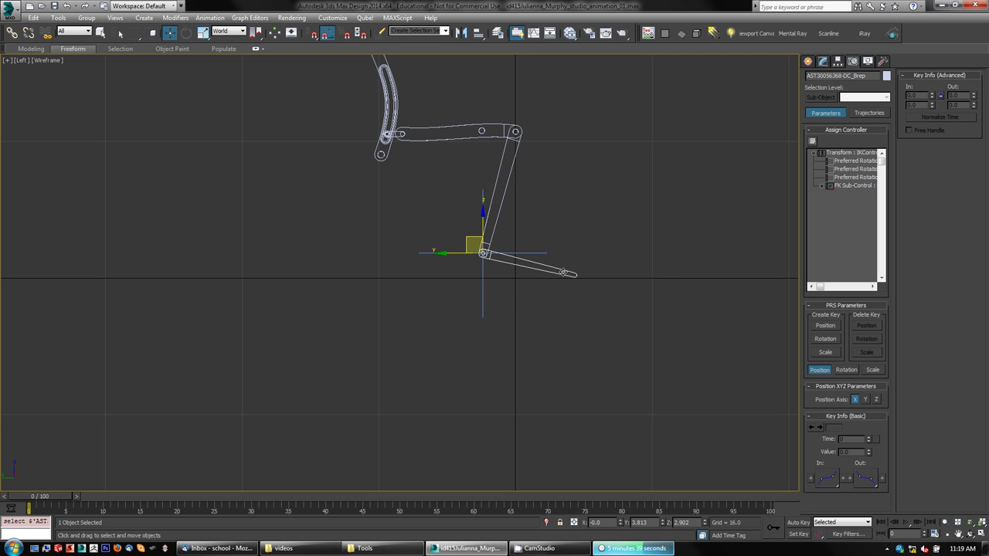
key(e)
drag(515, 234, 513, 225)
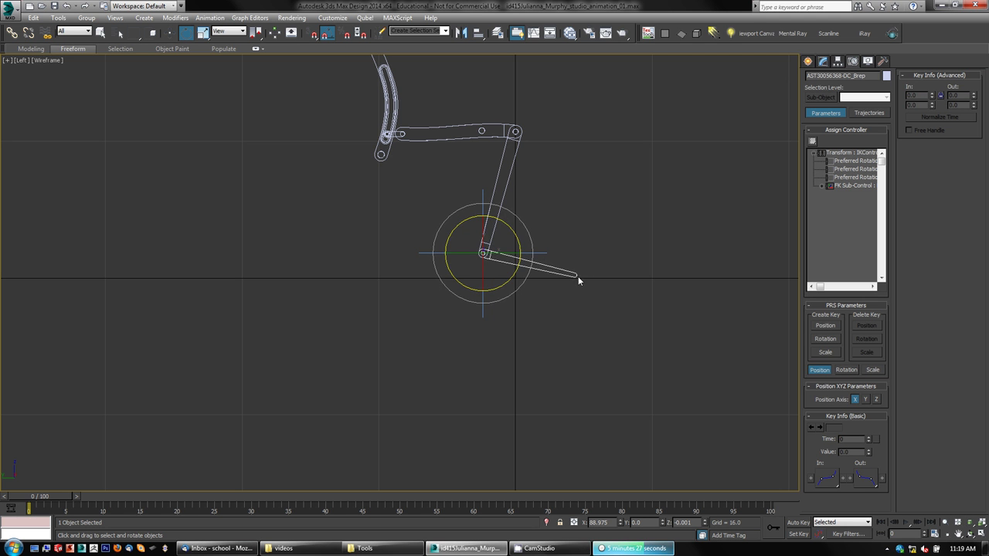
middle_drag(606, 244, 571, 242)
key(alt+w)
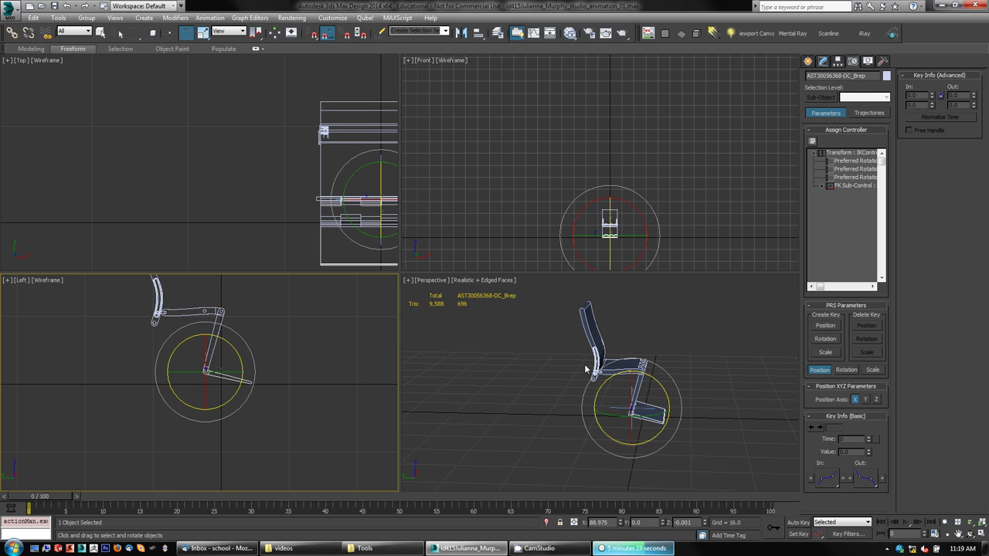
Draw a rectangle spline about 24.9 by 14.8 with AutoGrid on the footrest's top face in the enlarged Perspective view
click(584, 364)
key(alt+w)
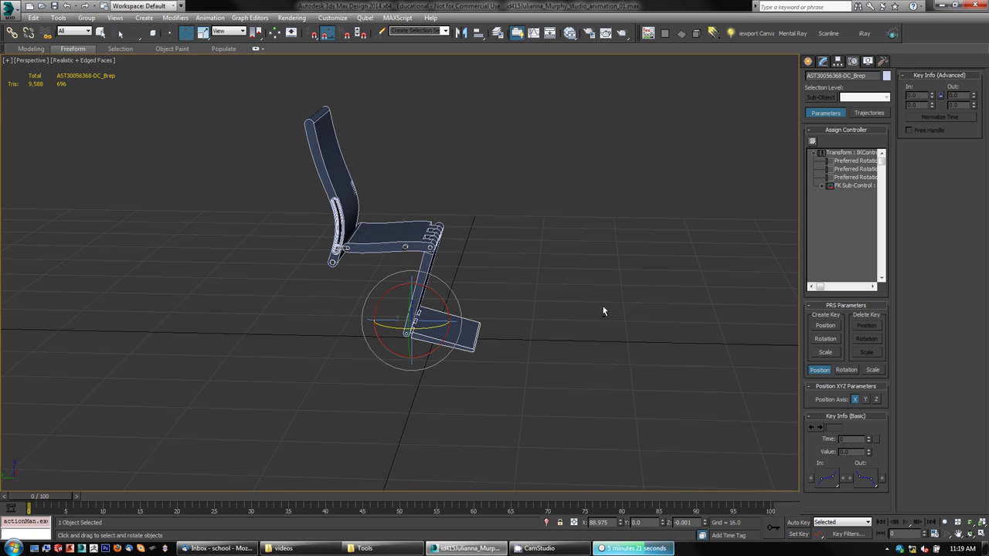
mouse_move(603, 312)
alt+middle_down()
mouse_move(564, 317)
mouse_move(577, 325)
mouse_move(588, 313)
alt+middle_up()
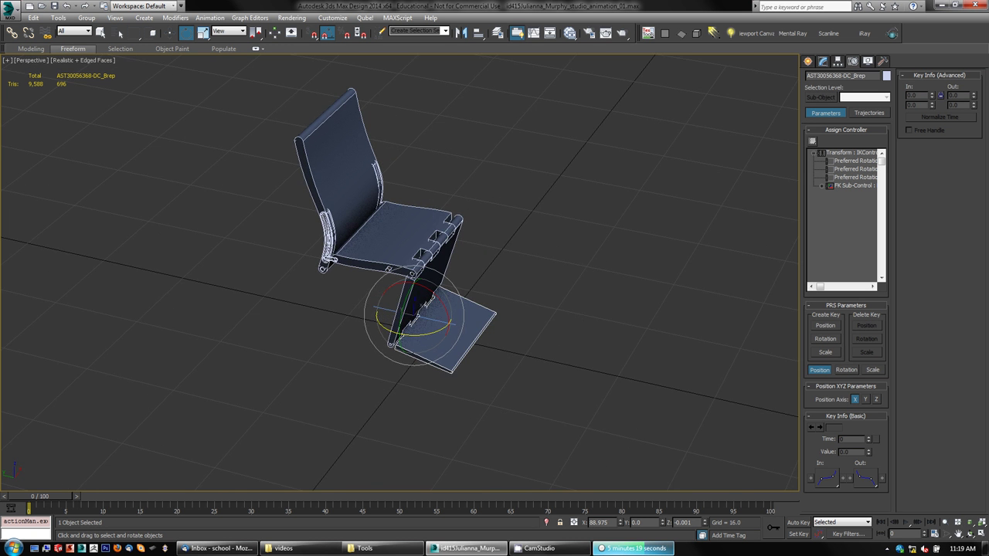
scroll(583, 321, up, 3)
middle_drag(572, 280, 600, 287)
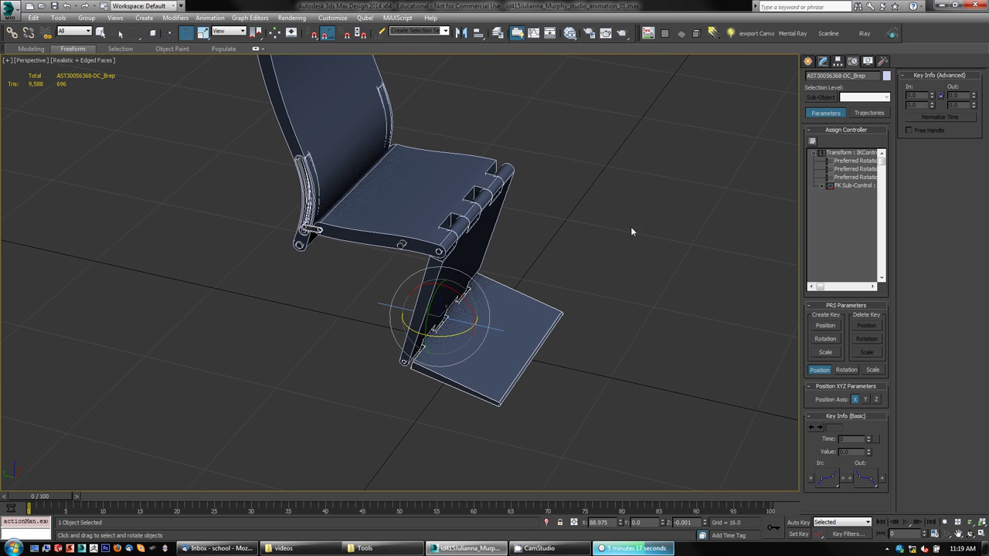
alt+middle_drag(634, 250, 628, 252)
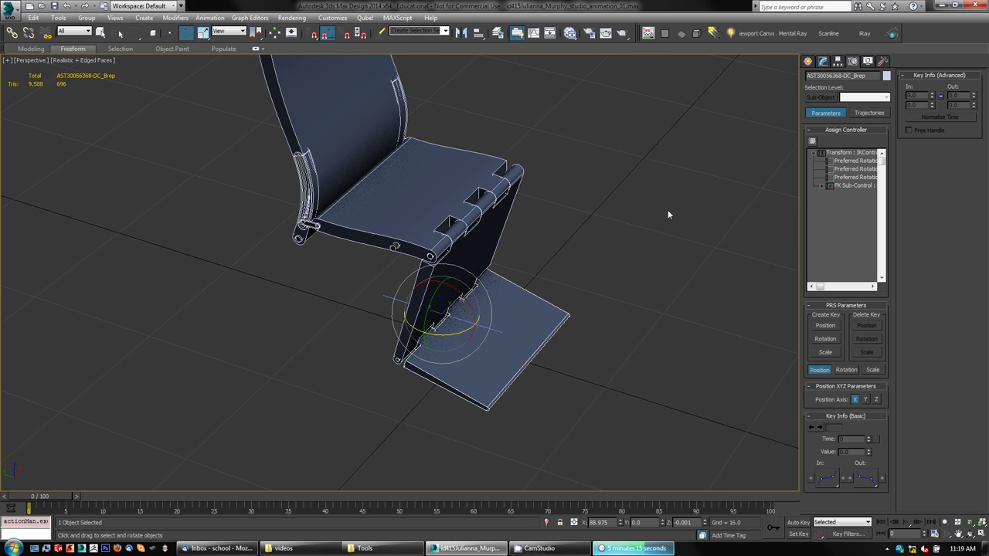
click(621, 243)
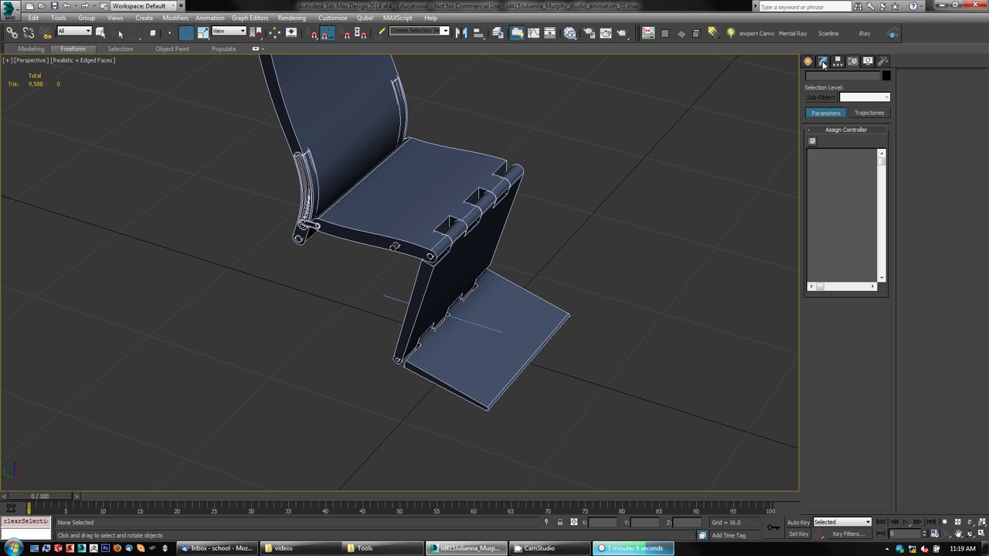
click(811, 61)
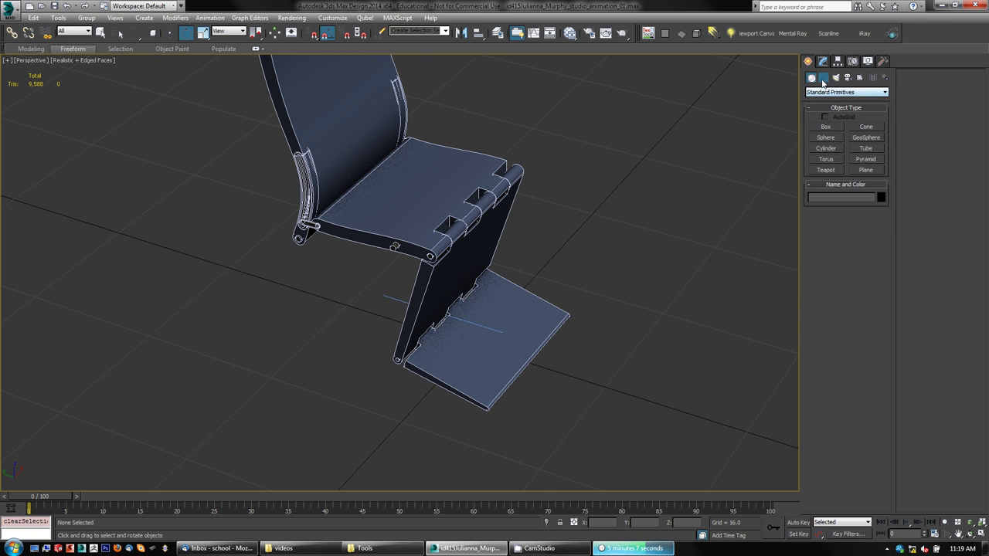
click(824, 79)
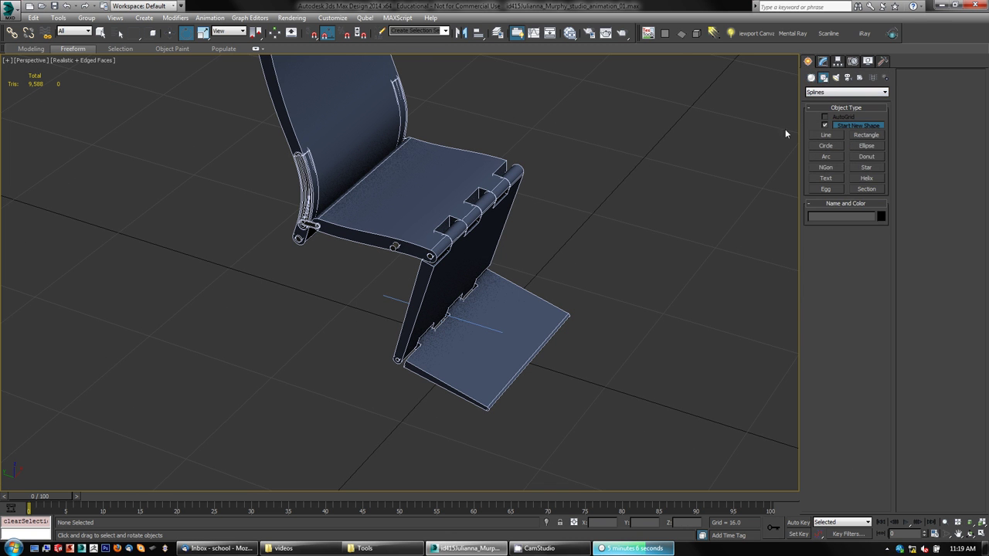
click(863, 136)
click(841, 117)
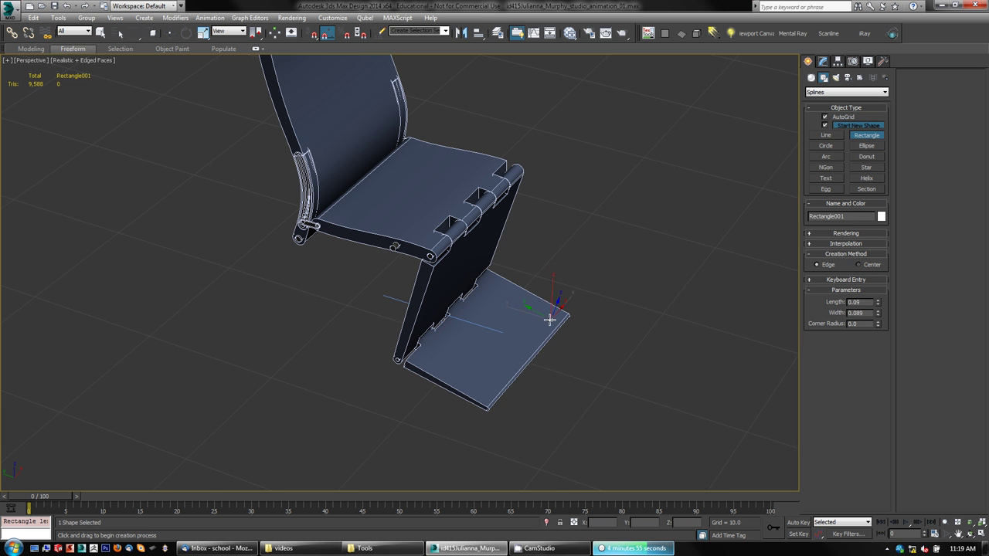
drag(551, 319, 295, 278)
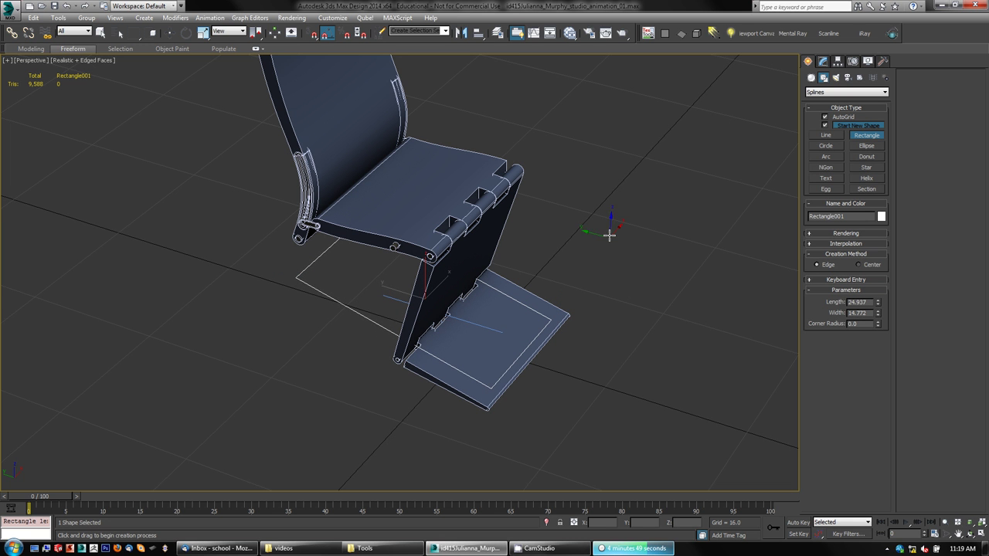
Center the rectangle across the chair's width by setting its X position to 0
key(e)
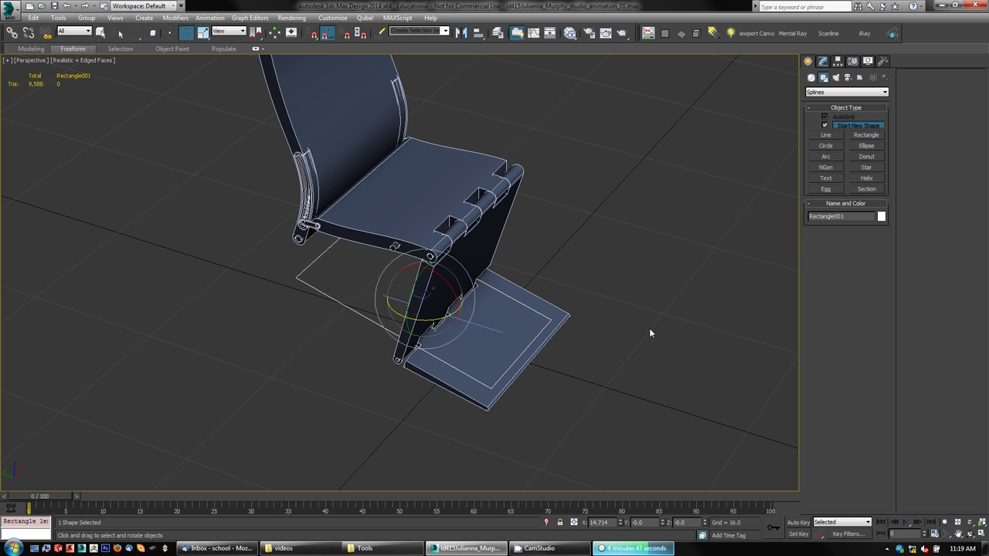
key(w)
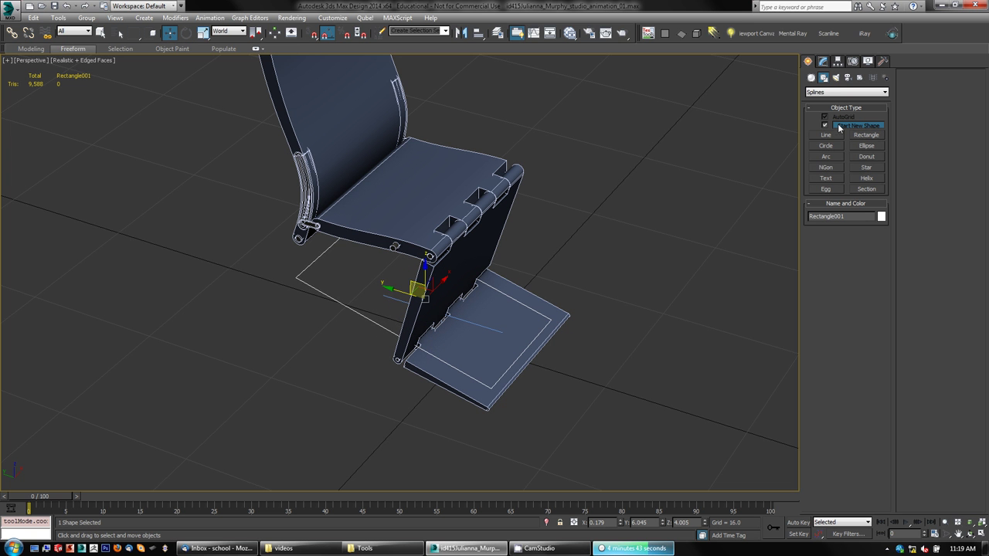
right_click(669, 165)
click(838, 61)
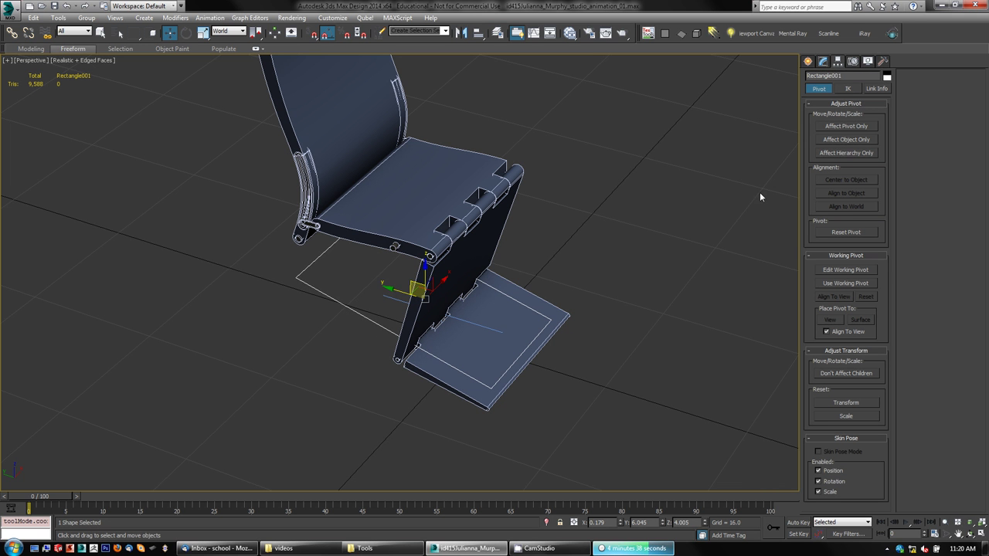
click(843, 127)
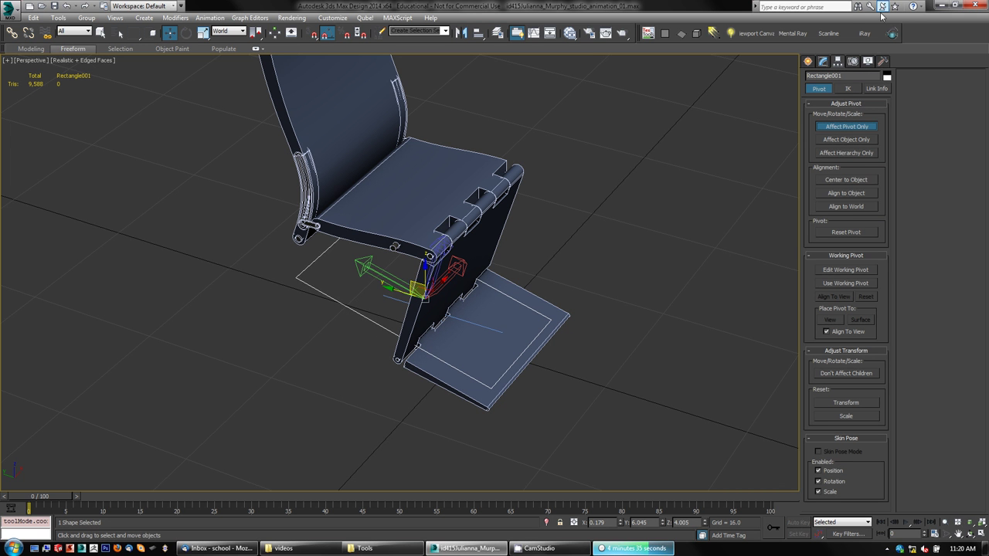
click(847, 126)
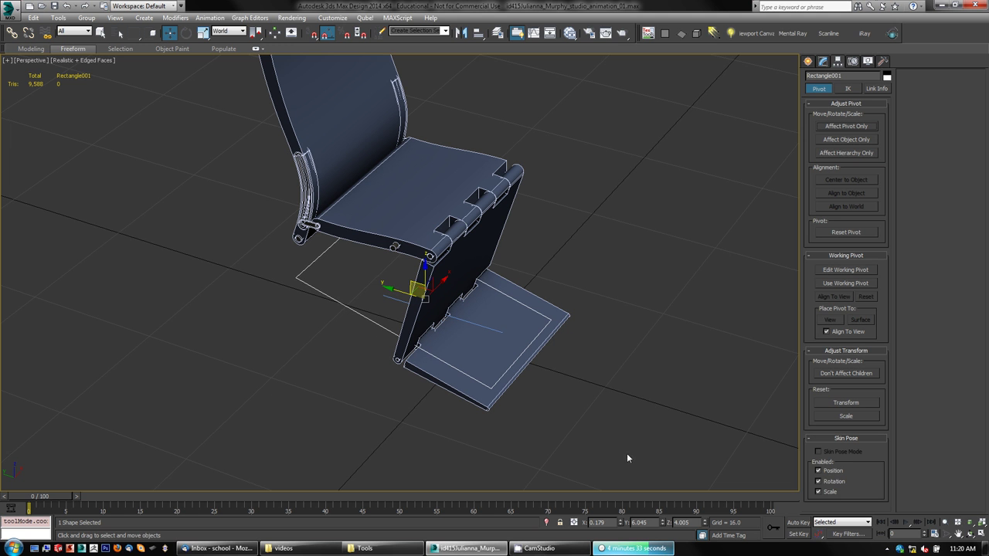
right_click(622, 524)
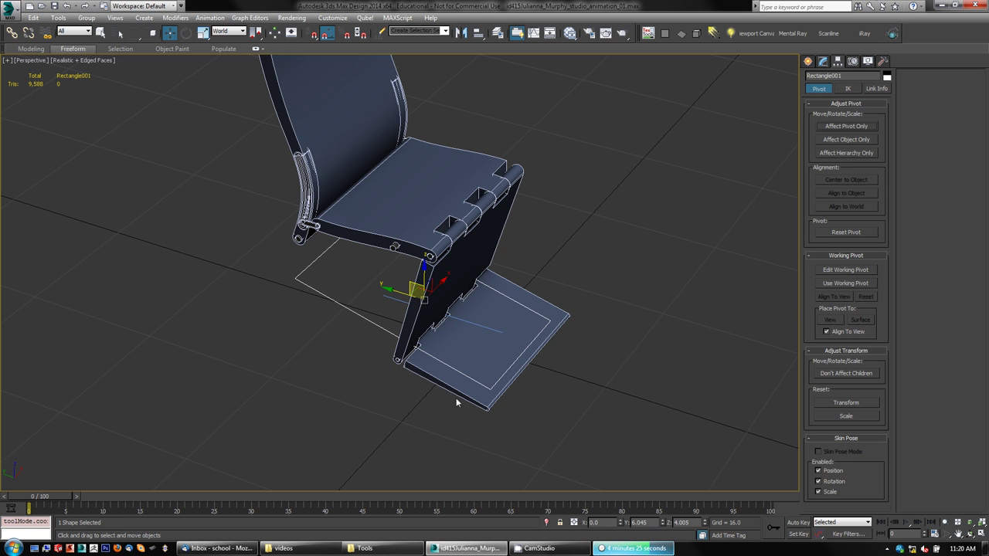
Move the rectangle in the enlarged Left view so its front edge sits at the center of the footrest's rounded tip
key(alt+w)
right_click(302, 337)
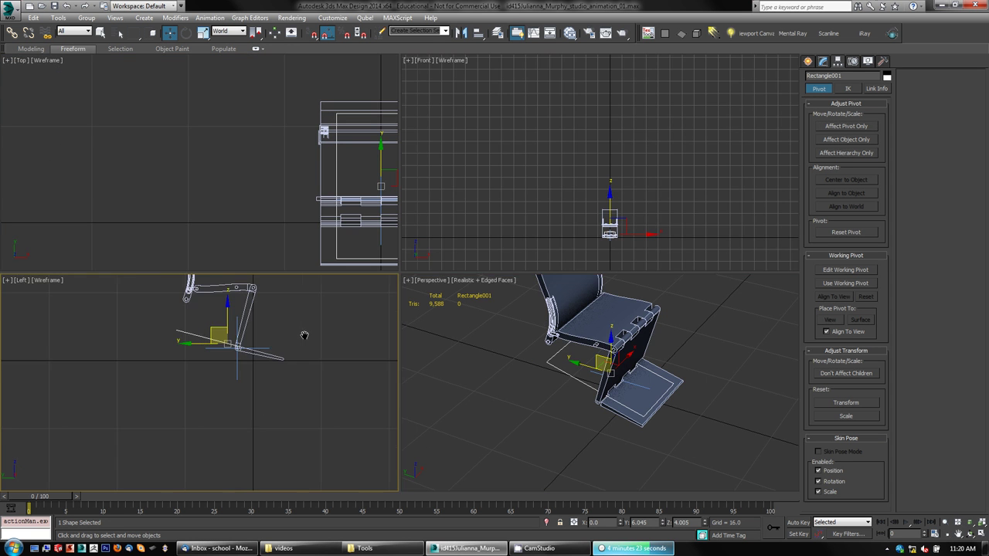
key(alt+w)
middle_drag(500, 234, 332, 296)
scroll(332, 297, up, 5)
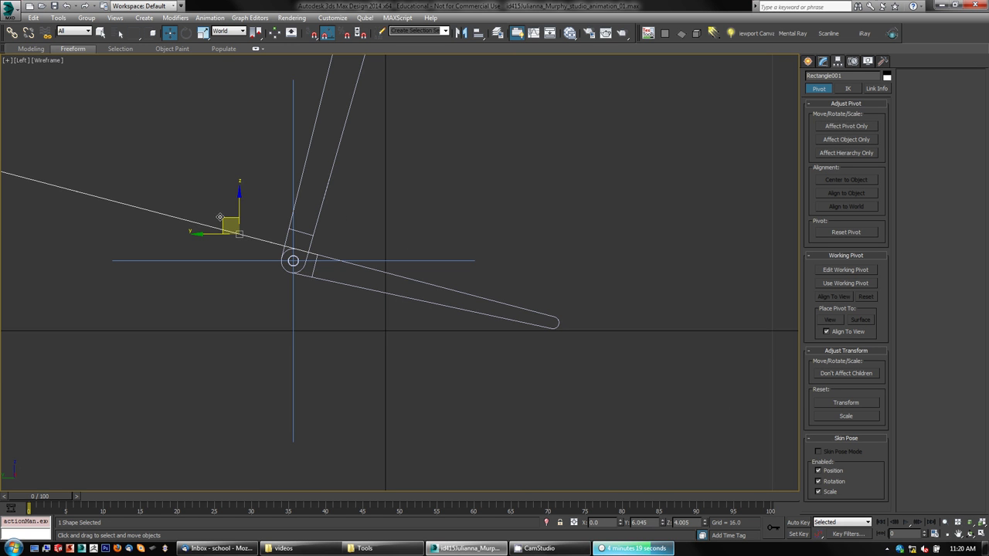
drag(220, 217, 241, 229)
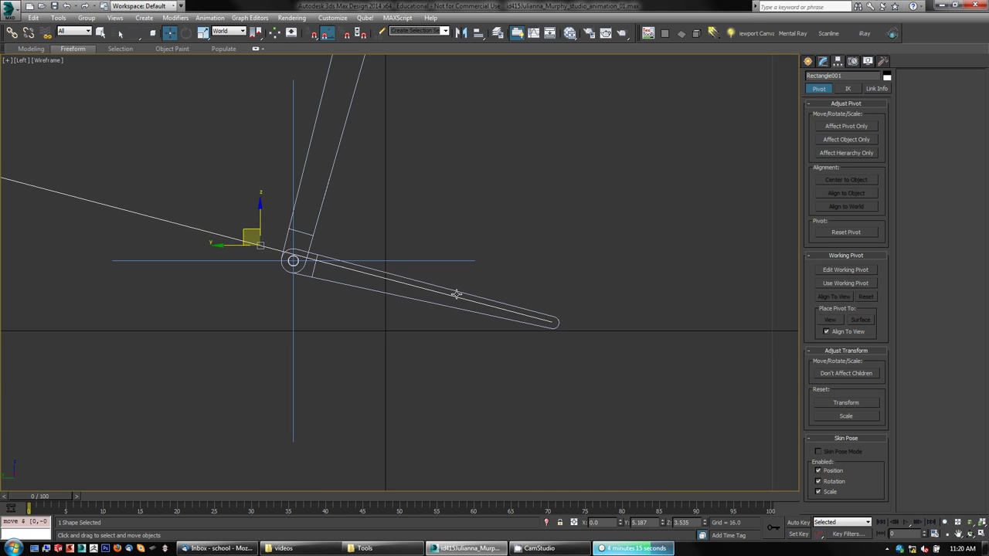
scroll(556, 324, up, 12)
drag(457, 311, 489, 329)
scroll(489, 330, down, 10)
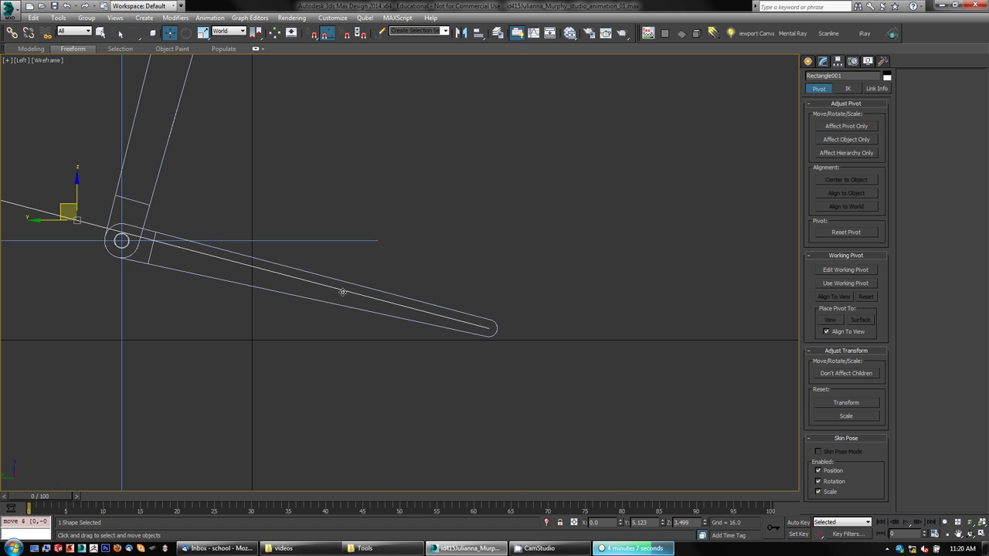
Move only the rectangle's pivot to its front corner at the footrest's tip, using vertex snapping
middle_drag(278, 243, 300, 195)
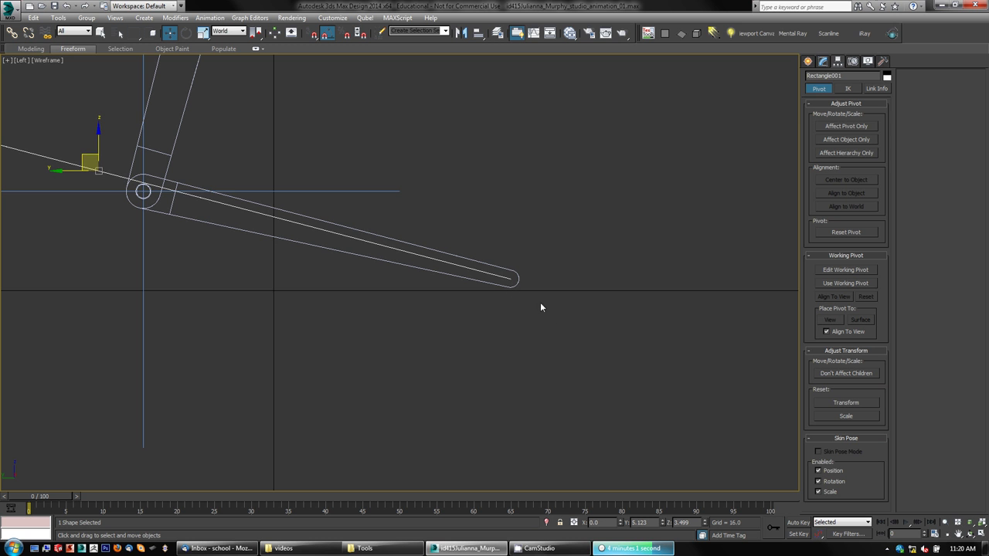
click(846, 126)
click(310, 34)
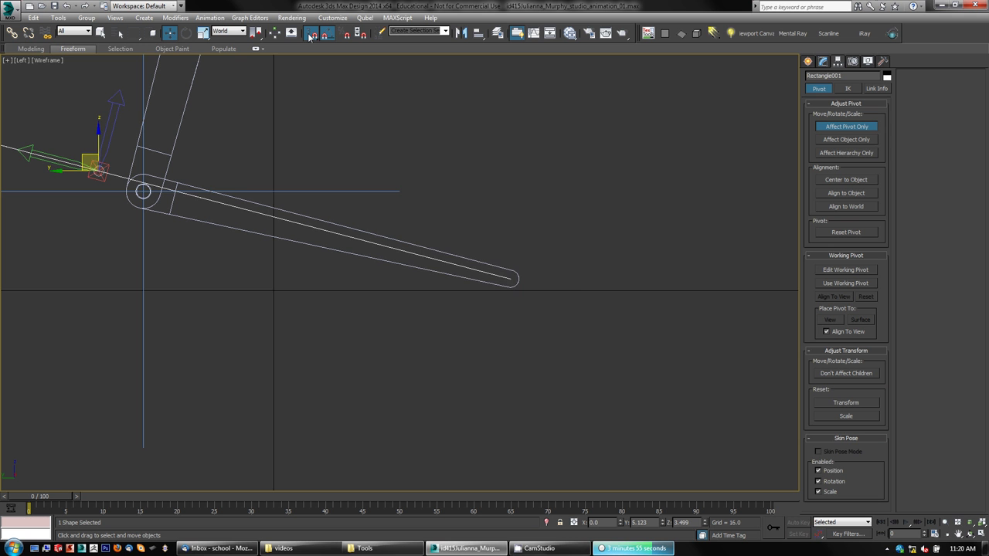
right_click(310, 36)
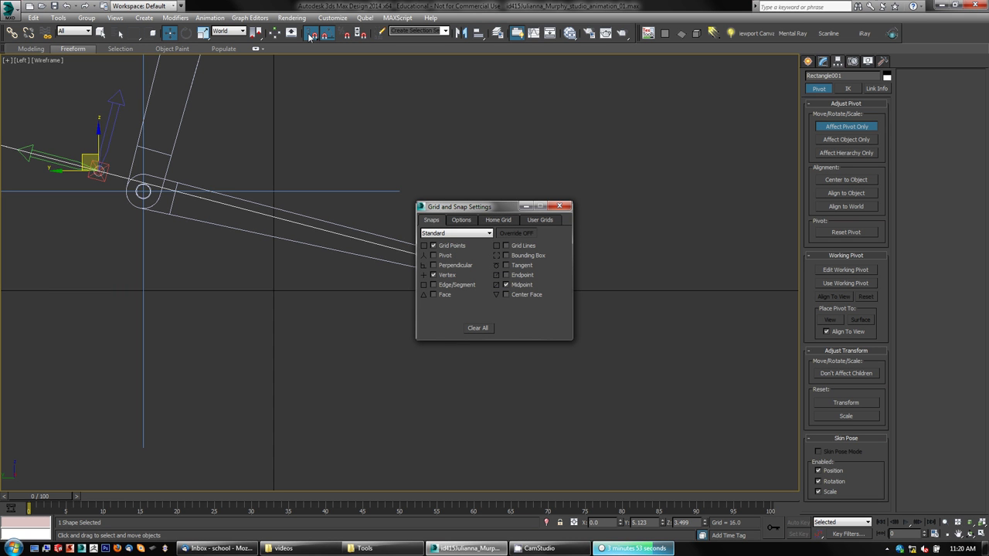
click(559, 207)
drag(94, 167, 513, 281)
right_click(513, 278)
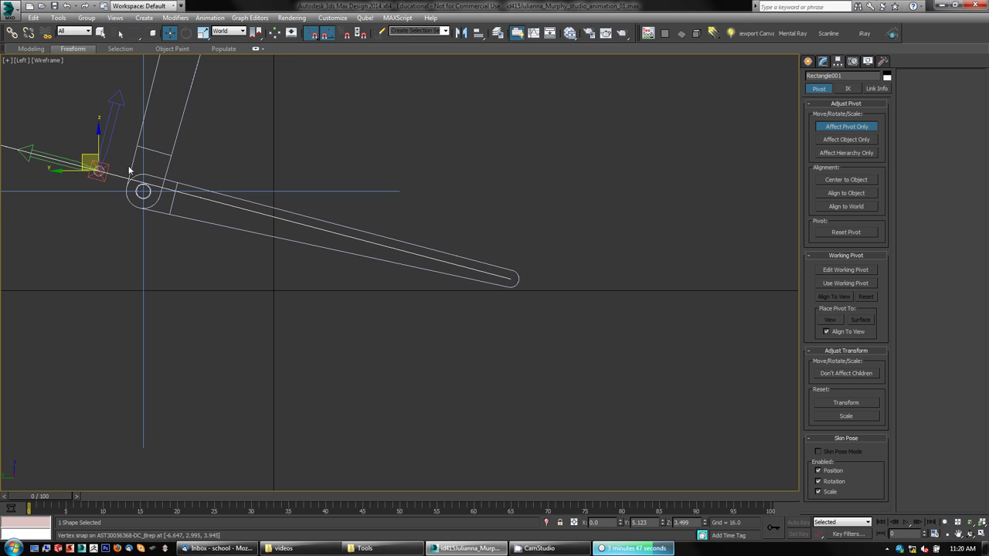
drag(99, 168, 511, 279)
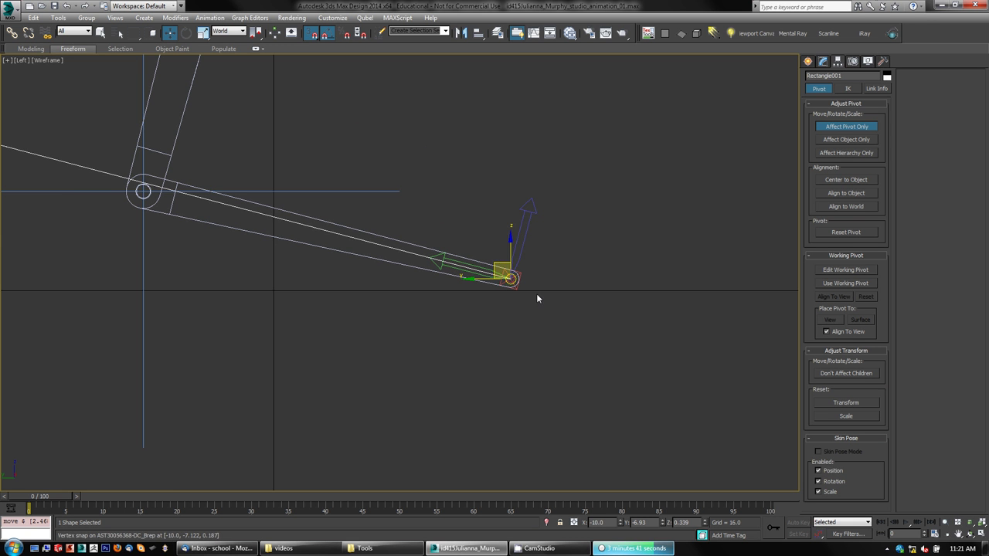
scroll(537, 295, up, 5)
scroll(528, 294, down, 3)
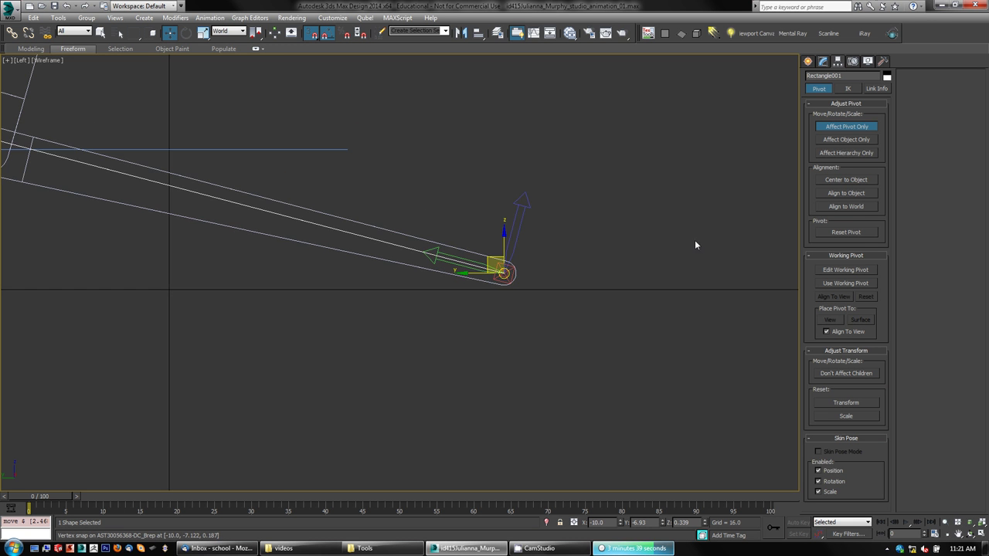
click(843, 127)
Center the rectangle's pivot along its front edge by setting only the pivot's X position to 0
key(alt+w)
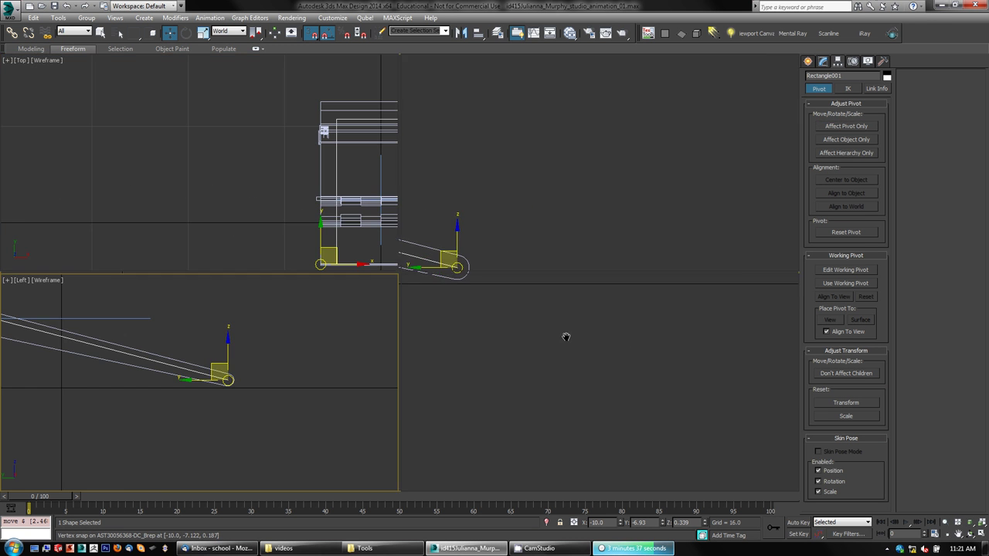
middle_drag(734, 407, 622, 400)
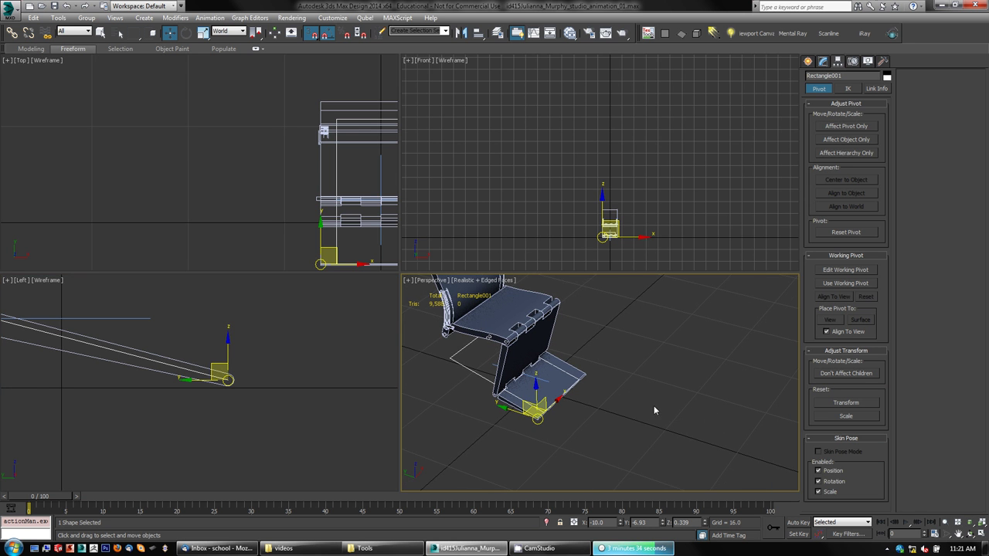
click(845, 126)
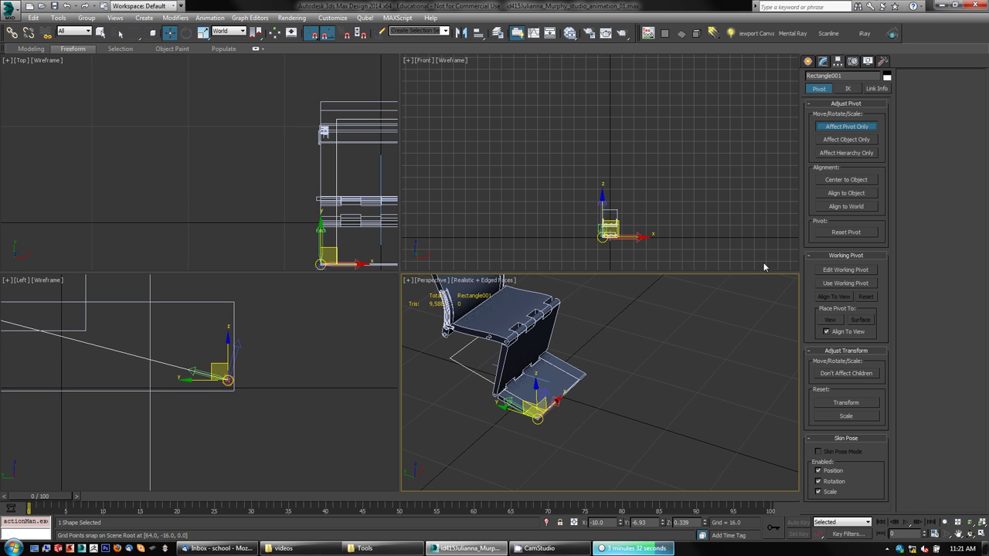
right_click(621, 522)
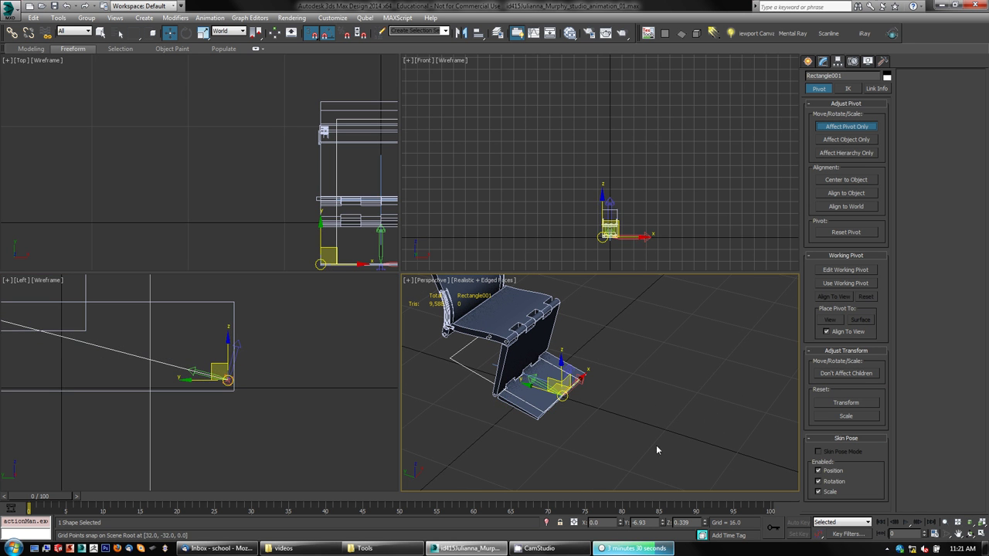
click(837, 130)
Turn snapping off and try rotating the rectangle about its pivot at the footrest's tip in the Perspective view
key(alt+w)
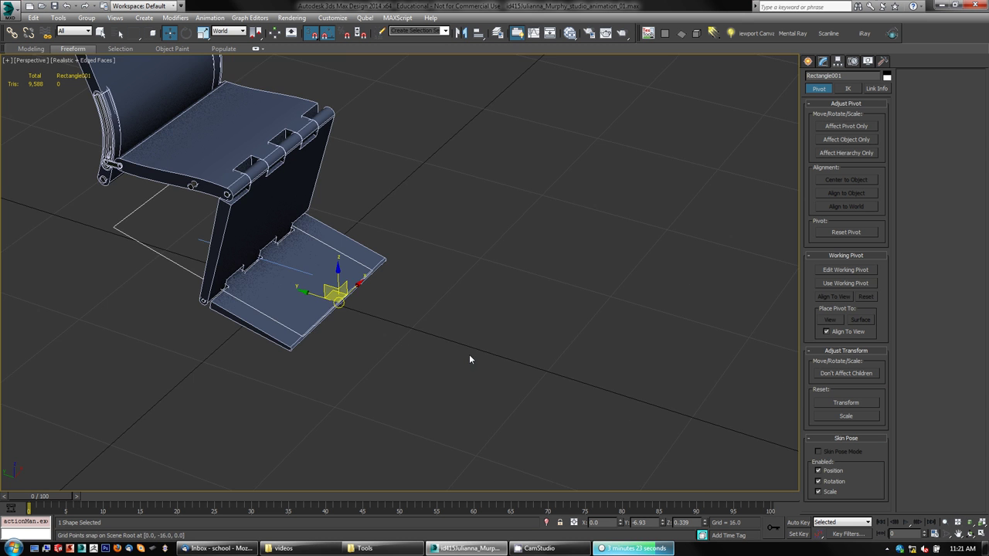
key(alt+w)
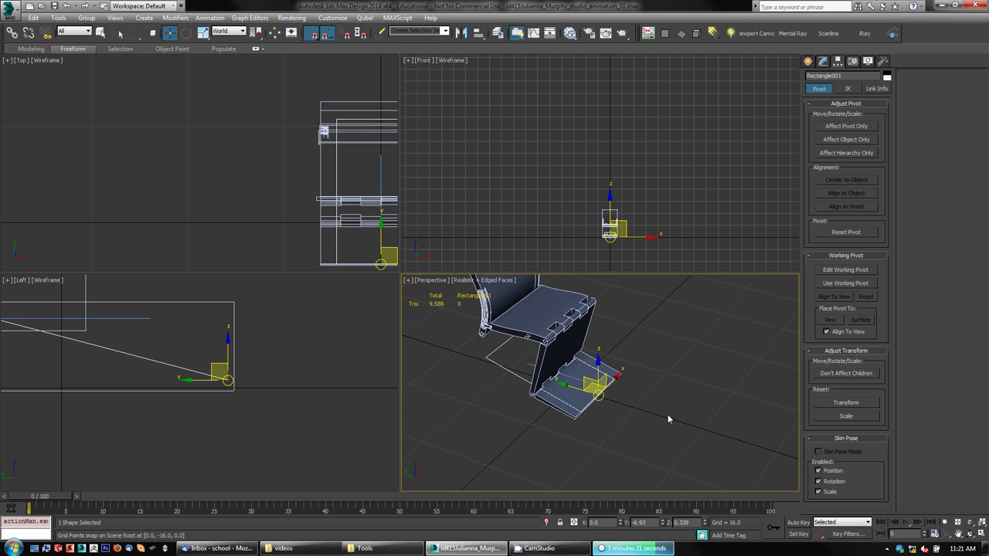
middle_drag(479, 405, 499, 404)
key(alt+w)
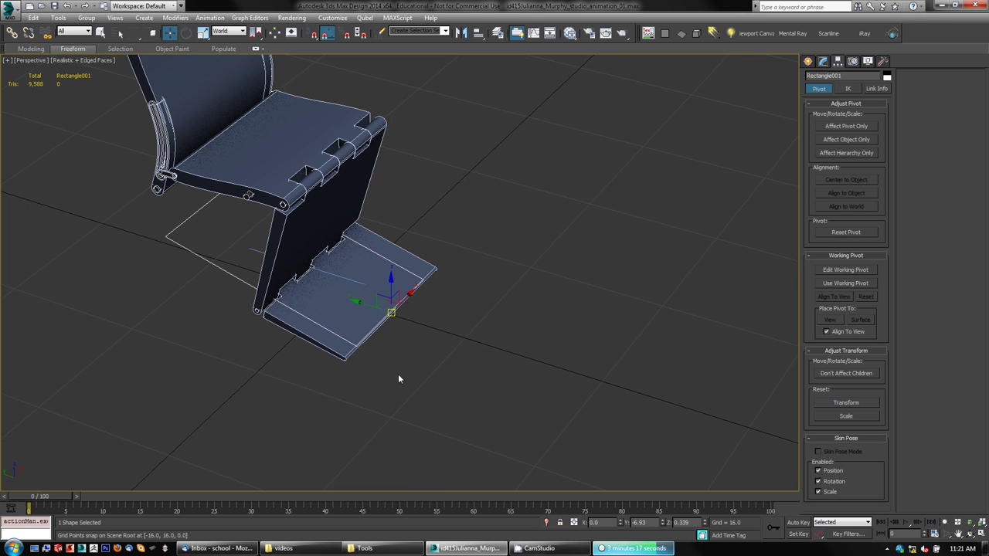
alt+middle_drag(281, 394, 225, 340)
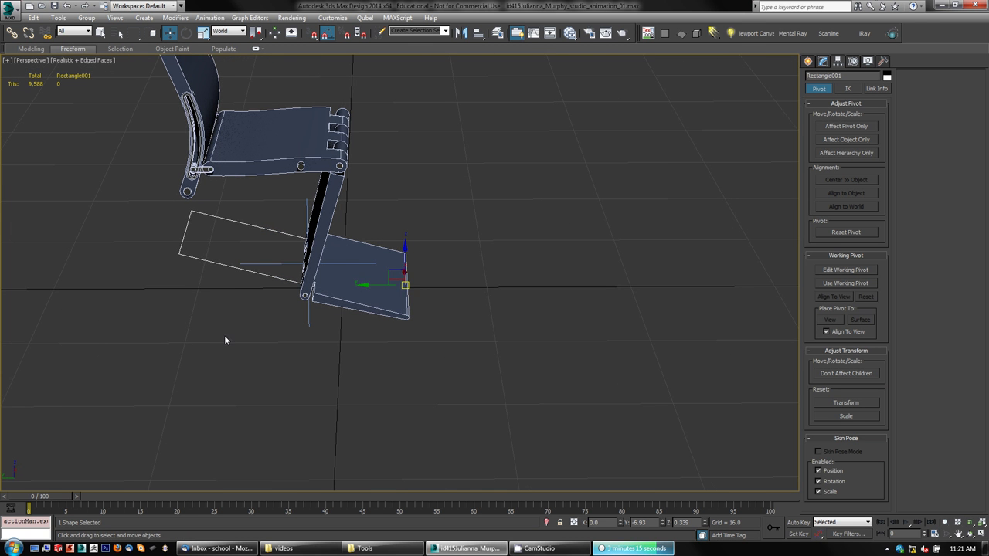
key(e)
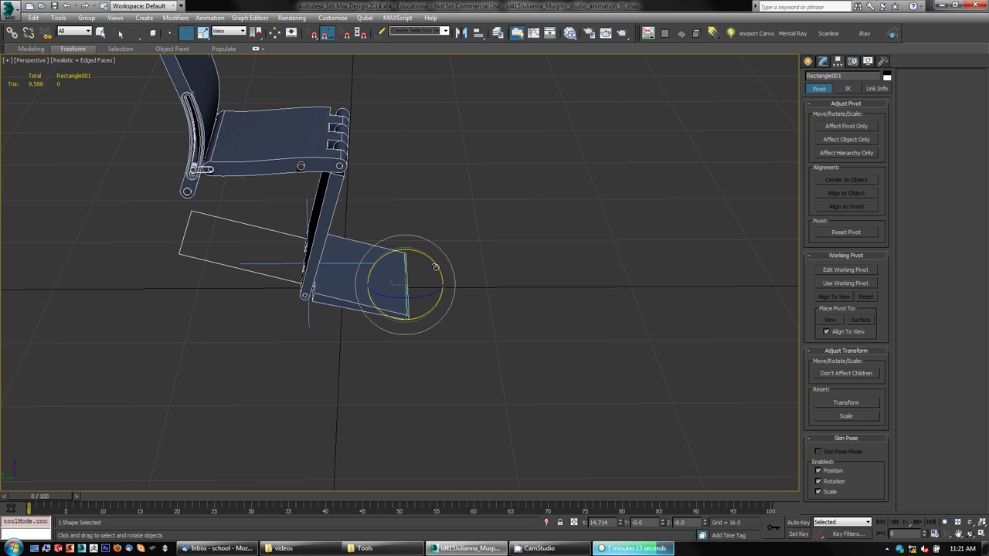
mouse_move(436, 269)
mouse_down()
mouse_move(438, 290)
mouse_move(441, 278)
mouse_up()
key(alt+w)
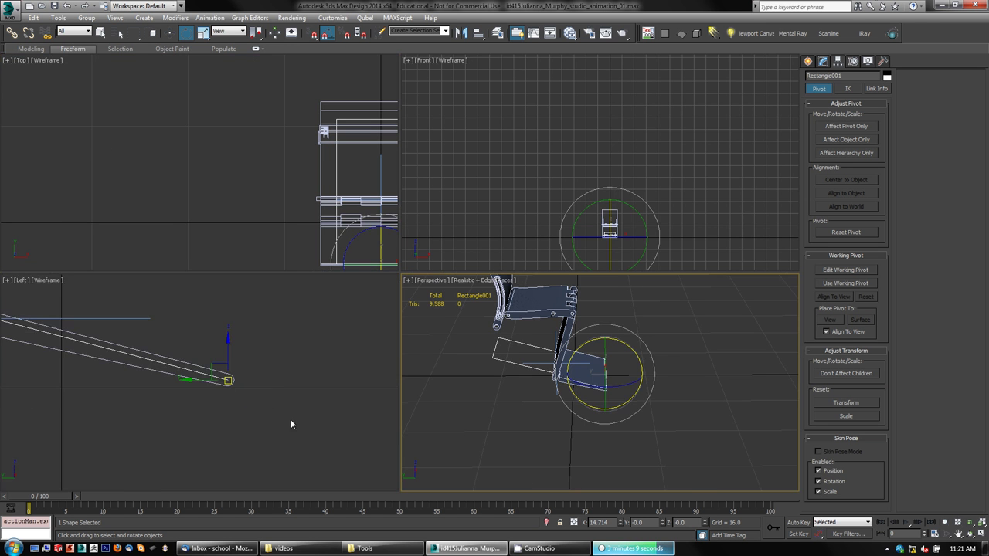
Enlarge the Left view and rotate the rectangle 1 degree about its pivot to align it with the footrest's centerline
middle_drag(290, 420, 332, 369)
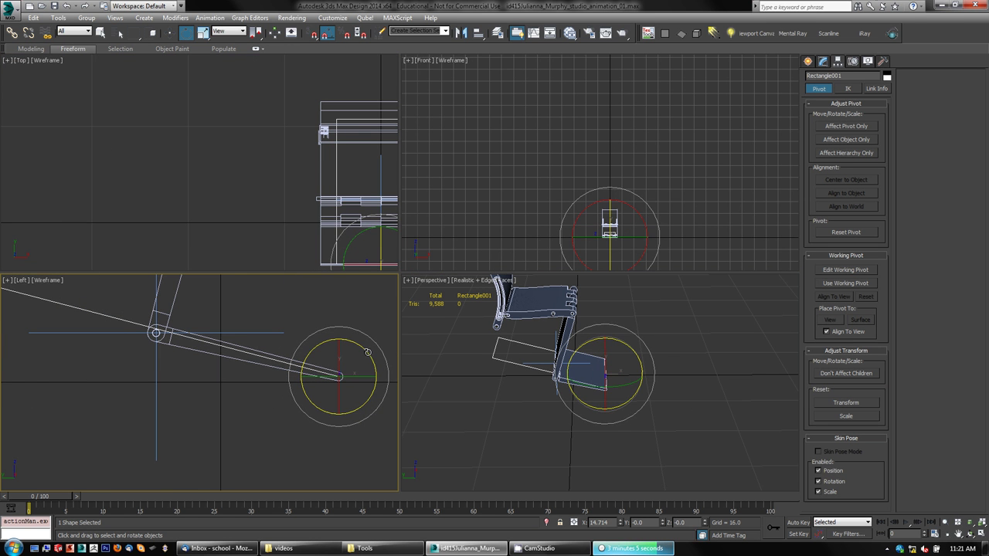
middle_drag(239, 369, 199, 371)
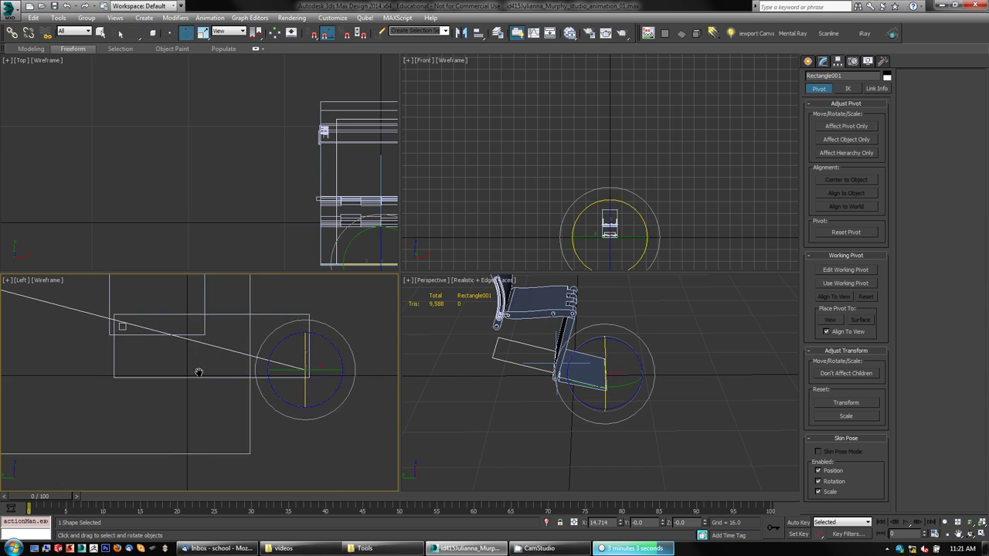
key(alt+w)
middle_drag(418, 301, 384, 376)
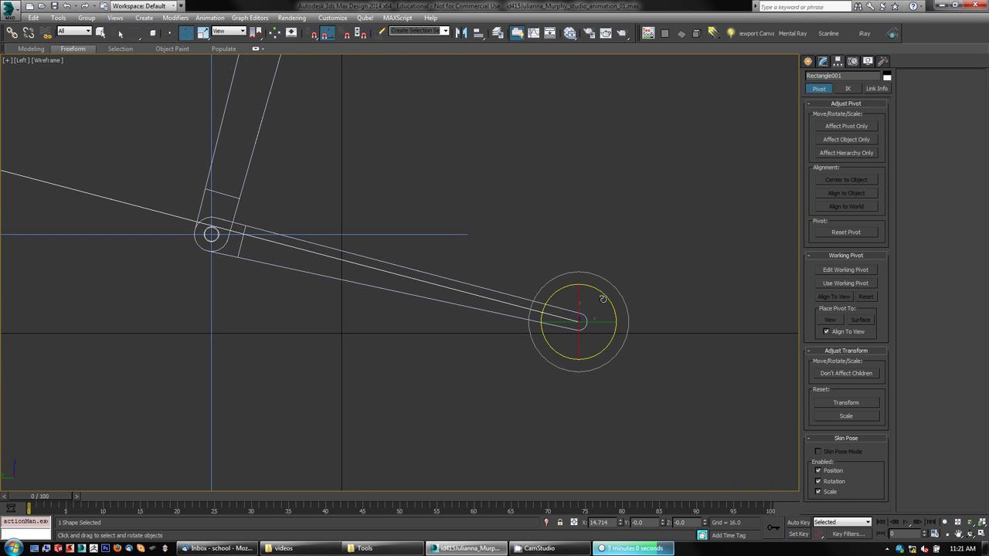
drag(610, 301, 607, 300)
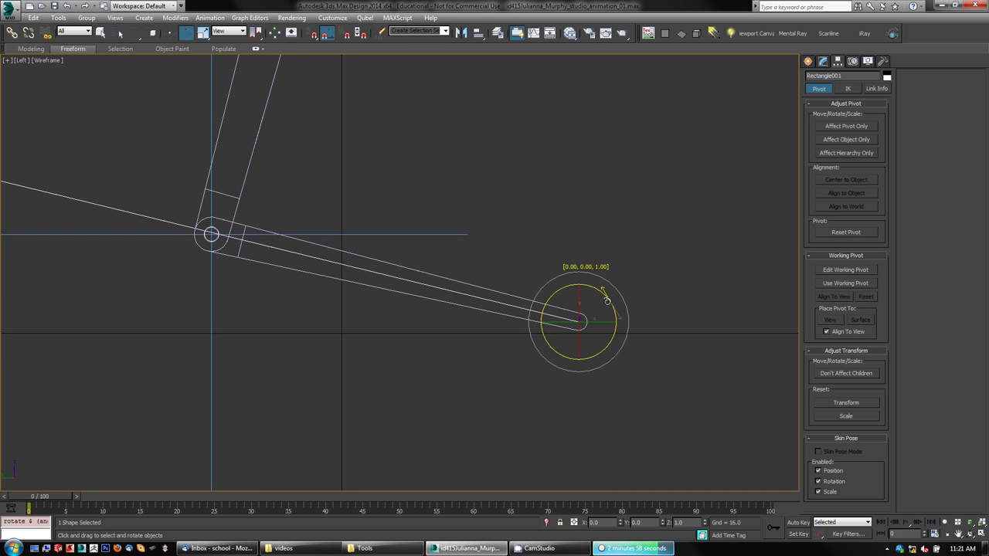
click(558, 241)
Link the IK chain to the rectangle so the rectangle is its parent, and clear the selection
middle_drag(405, 332, 368, 345)
scroll(368, 346, down, 6)
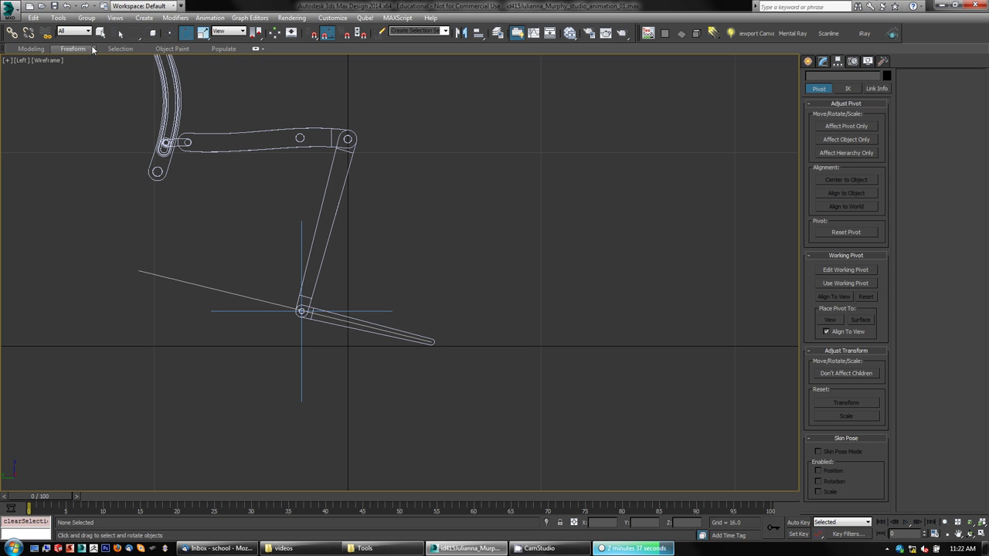
click(11, 32)
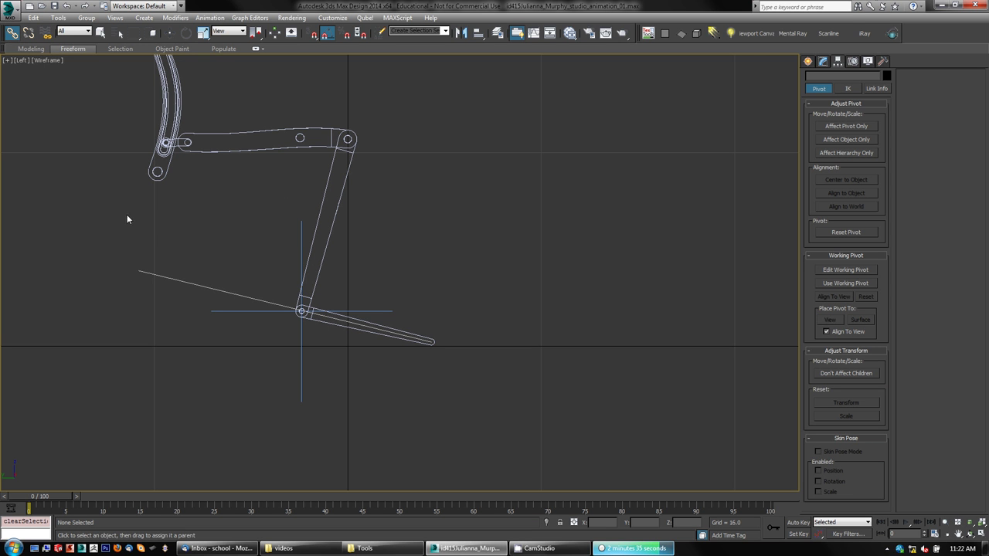
drag(301, 231, 236, 256)
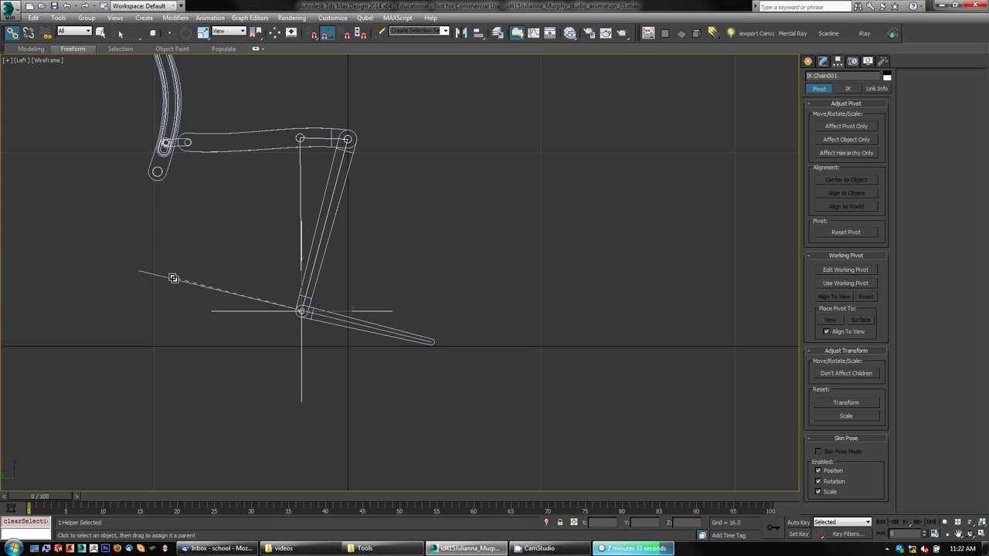
drag(174, 278, 173, 277)
click(442, 253)
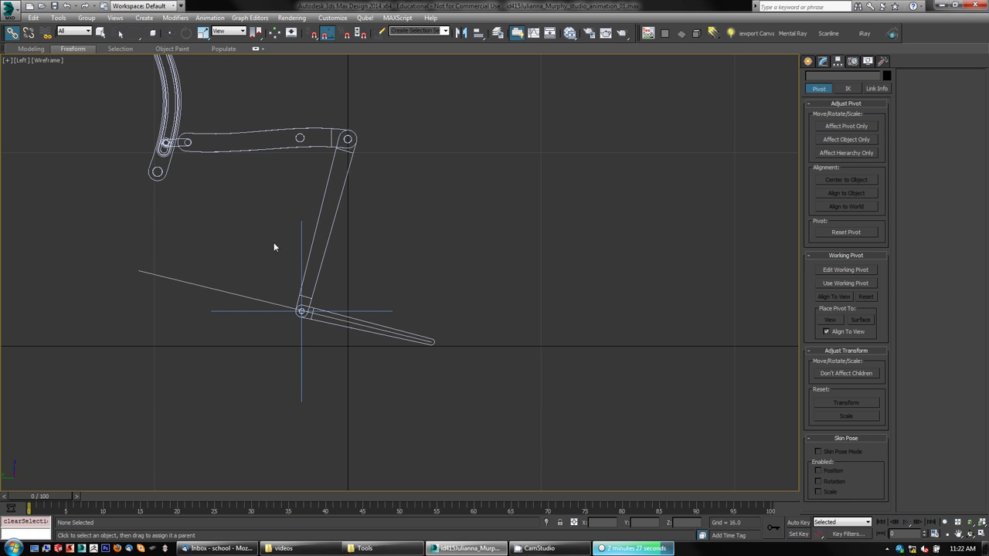
Test the linkage by rotating the rectangle control about its pivot at the footrest's tip, and undo the test rotation
drag(120, 255, 162, 295)
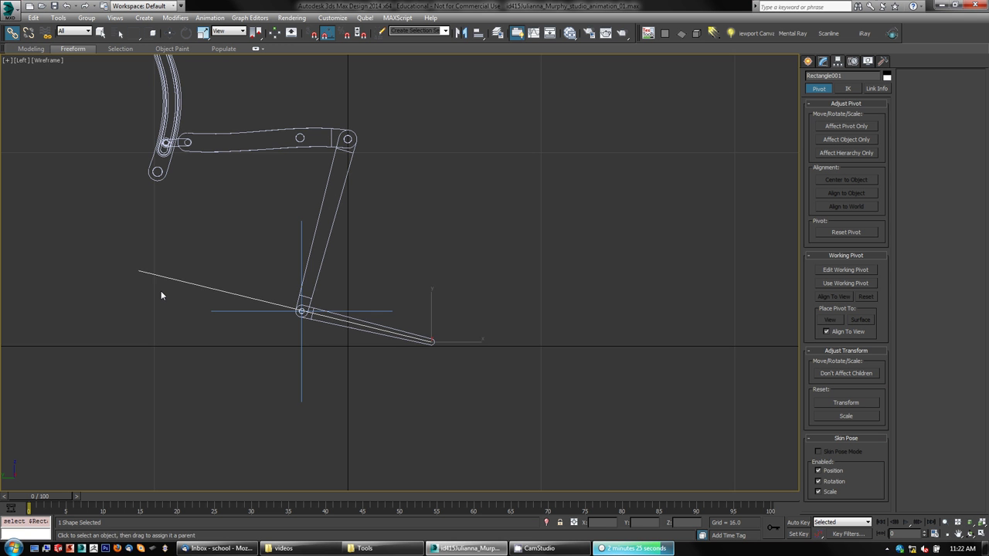
key(e)
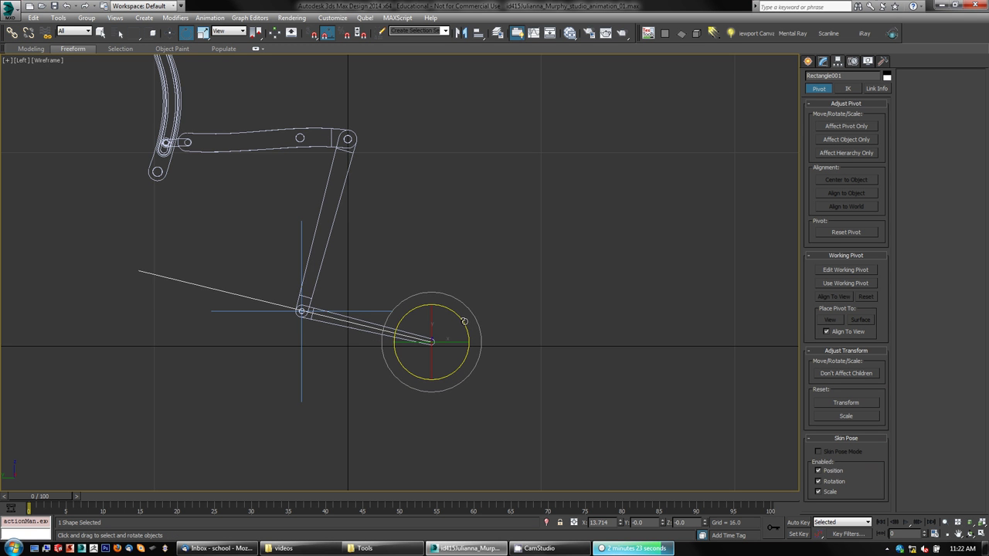
mouse_move(461, 322)
mouse_down()
mouse_move(455, 313)
mouse_move(463, 324)
mouse_move(468, 309)
mouse_move(474, 323)
mouse_move(476, 308)
mouse_up()
middle_drag(242, 204, 365, 241)
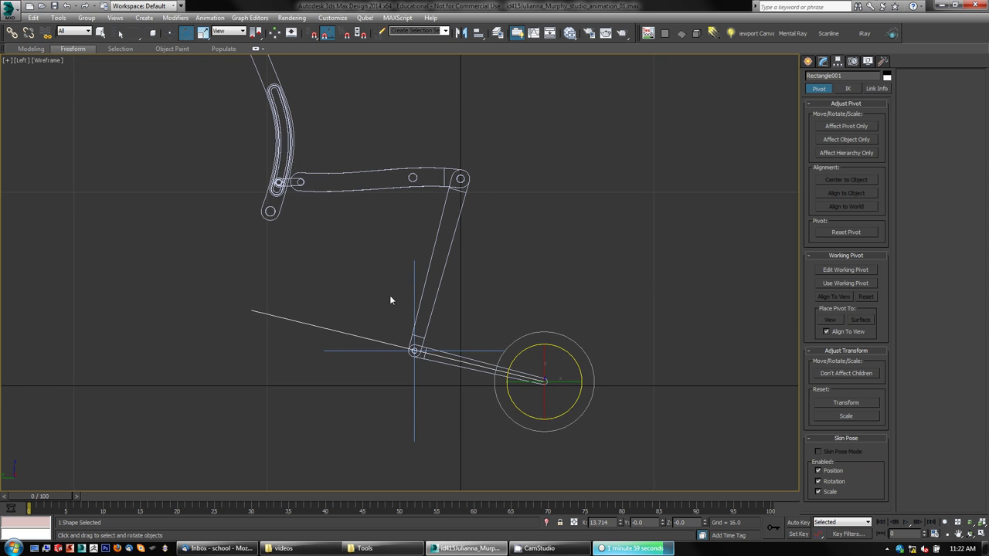
middle_drag(563, 251, 558, 260)
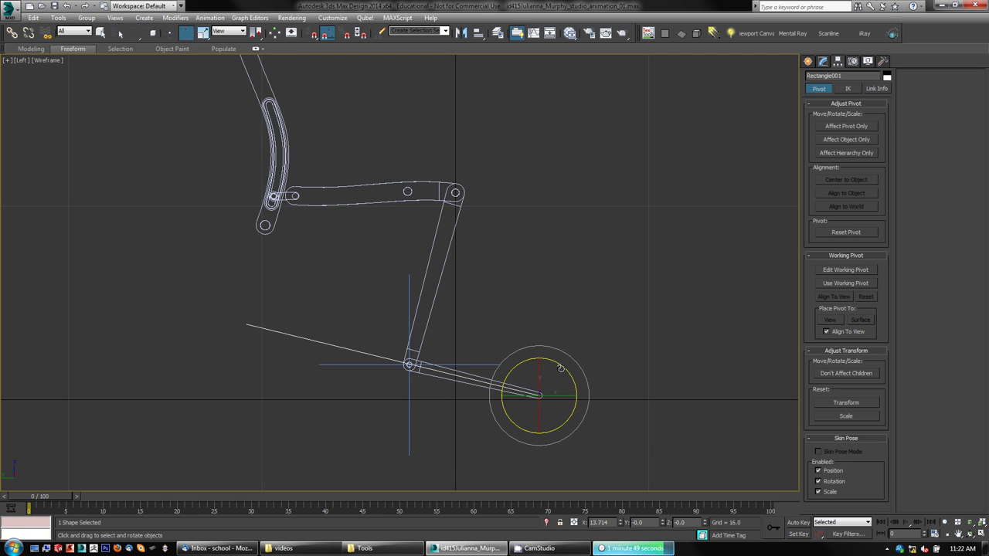
drag(561, 368, 555, 350)
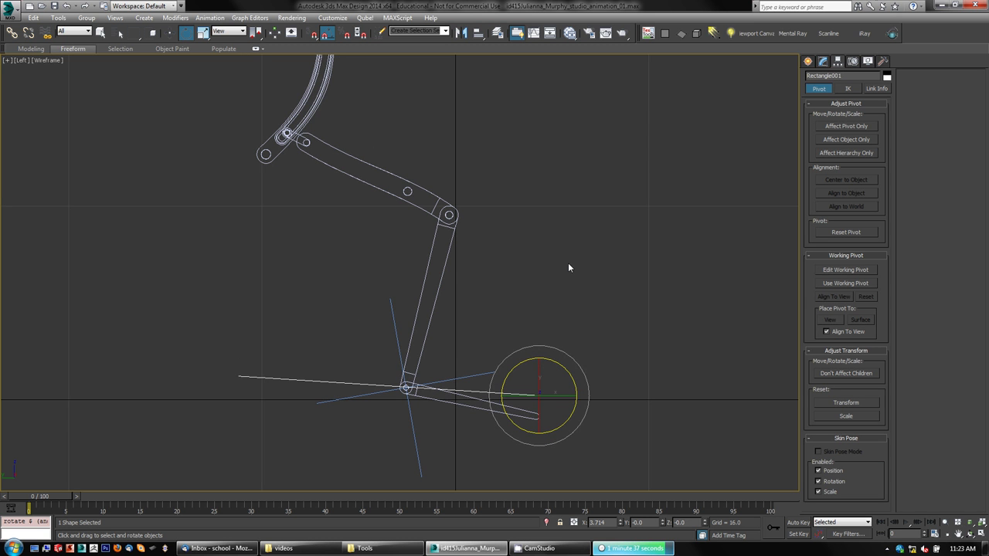
key(ctrl+z)
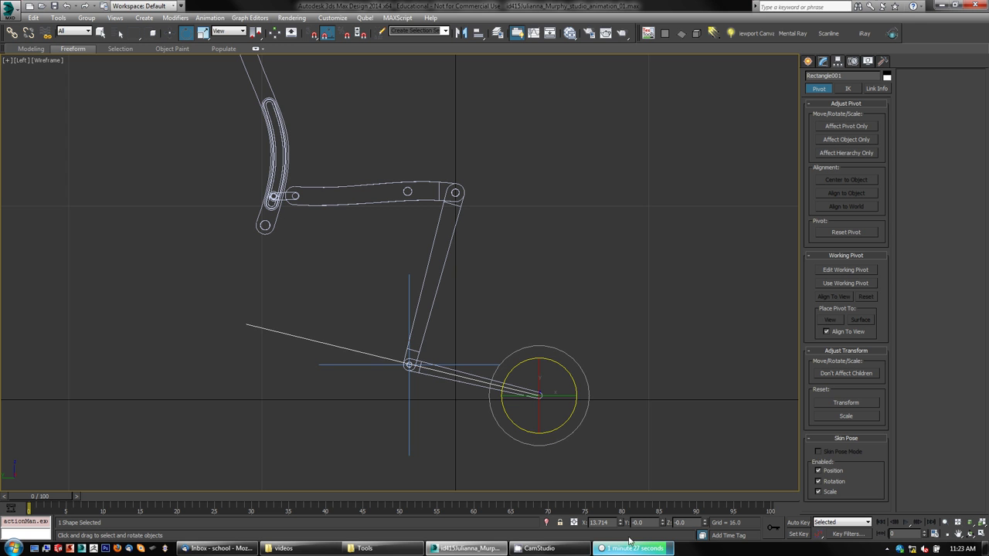
click(540, 548)
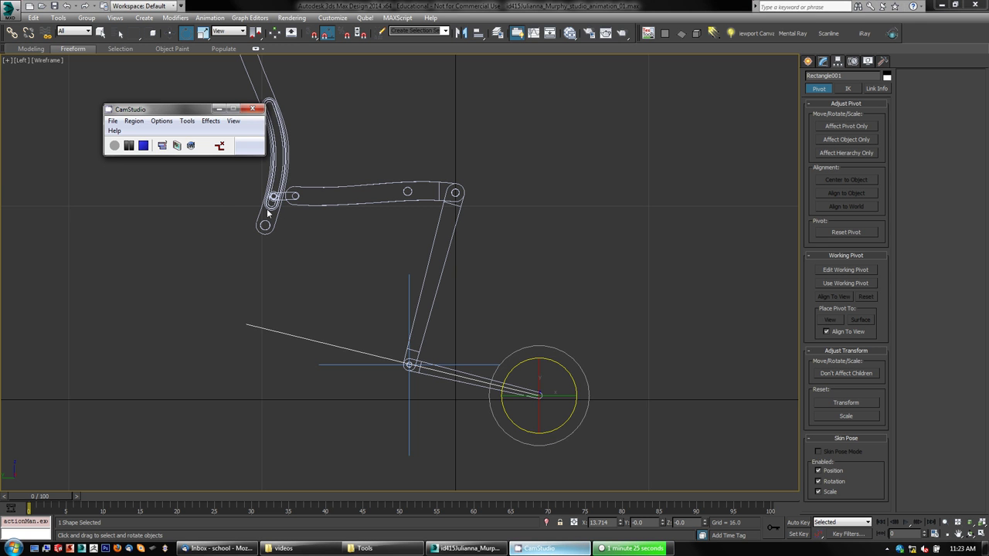